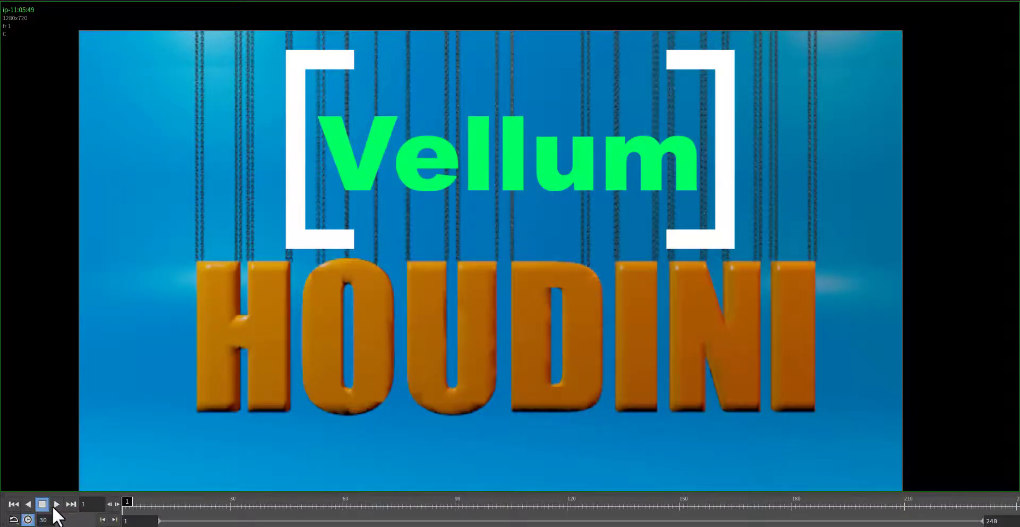
Step: Play the rendered HOUDINI text animation and switch to the Houdini scene to look over the geo1 node network
left_click(55, 505)
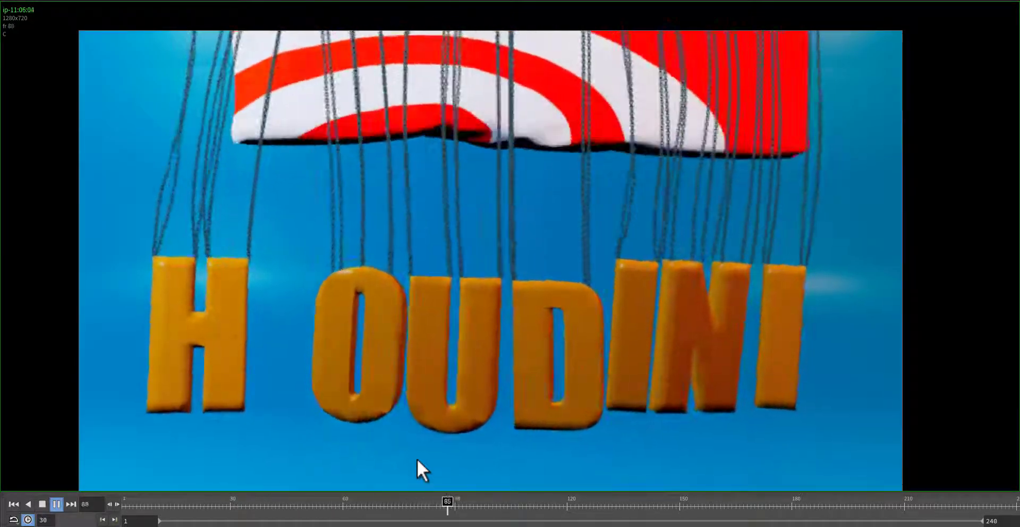
key("alt+Tab")
middle_click_drag(462, 361, 503, 421)
scroll(501, 420, "down", 5)
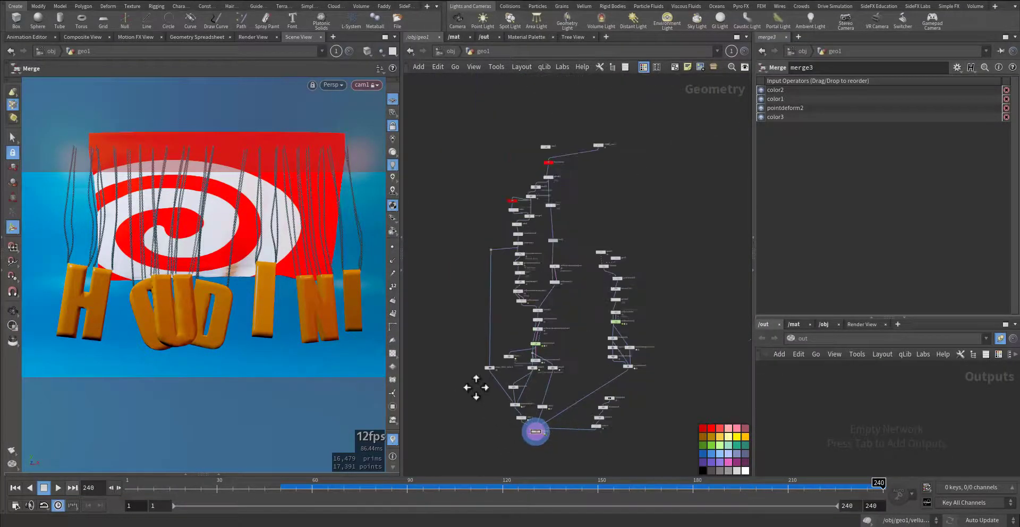
middle_click_drag(462, 348, 488, 342)
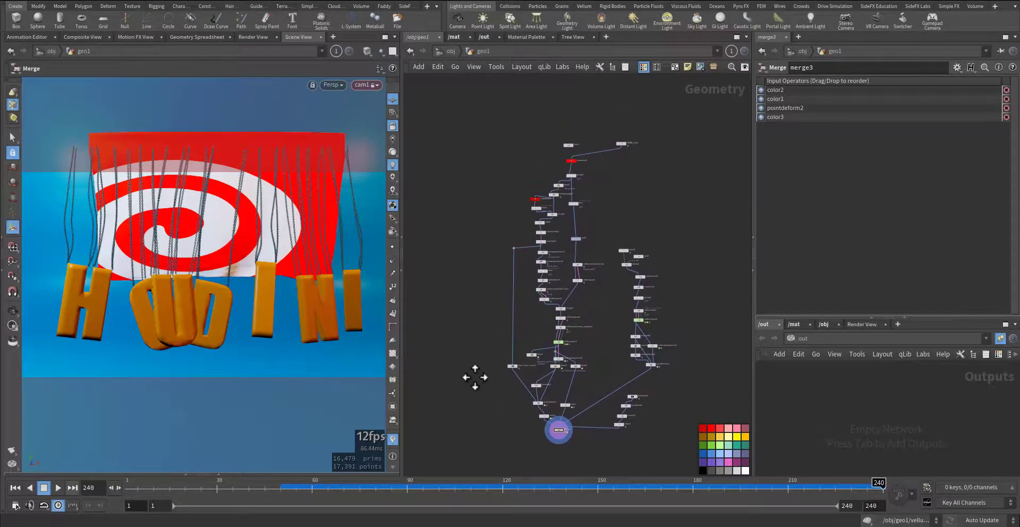
Step: Go up to the object level and rearrange the cam1, arealight1 and arealight2 nodes beside geo1
left_click(448, 51)
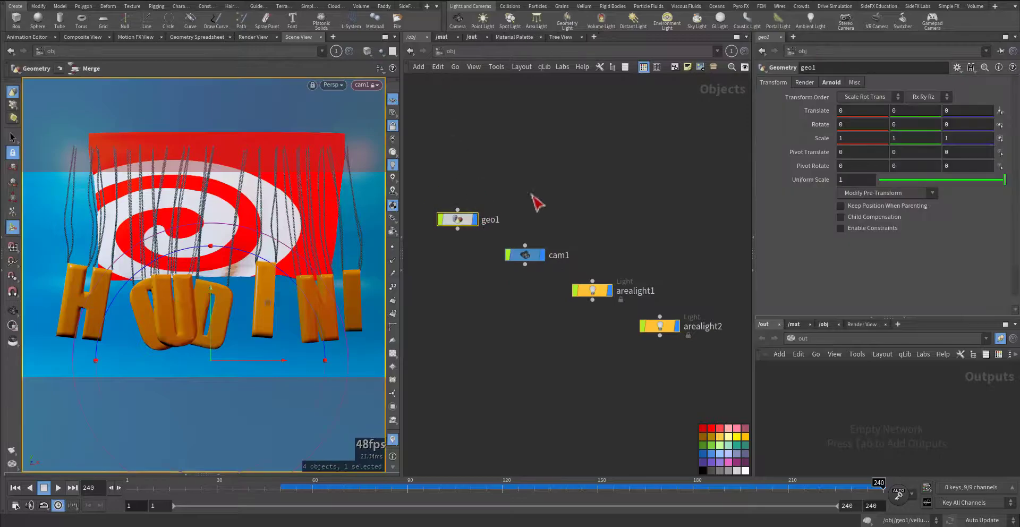
middle_click_drag(466, 265, 499, 290)
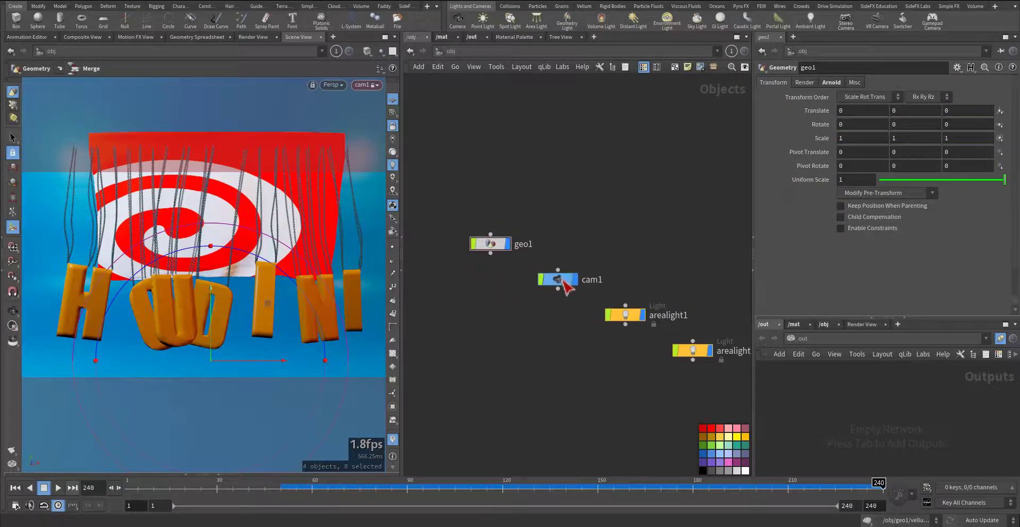
left_click_drag(555, 280, 580, 251)
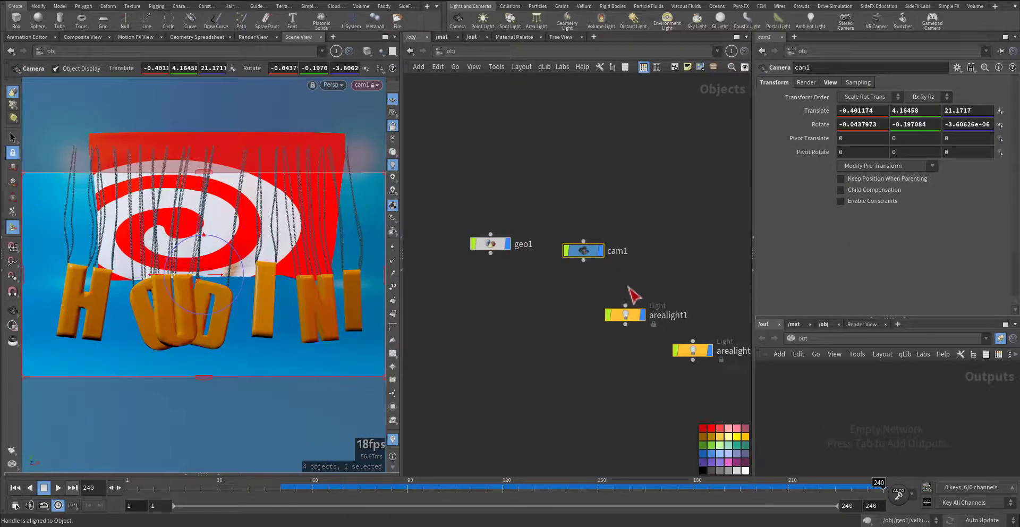
left_click_drag(625, 315, 688, 251)
left_click_drag(692, 351, 689, 306)
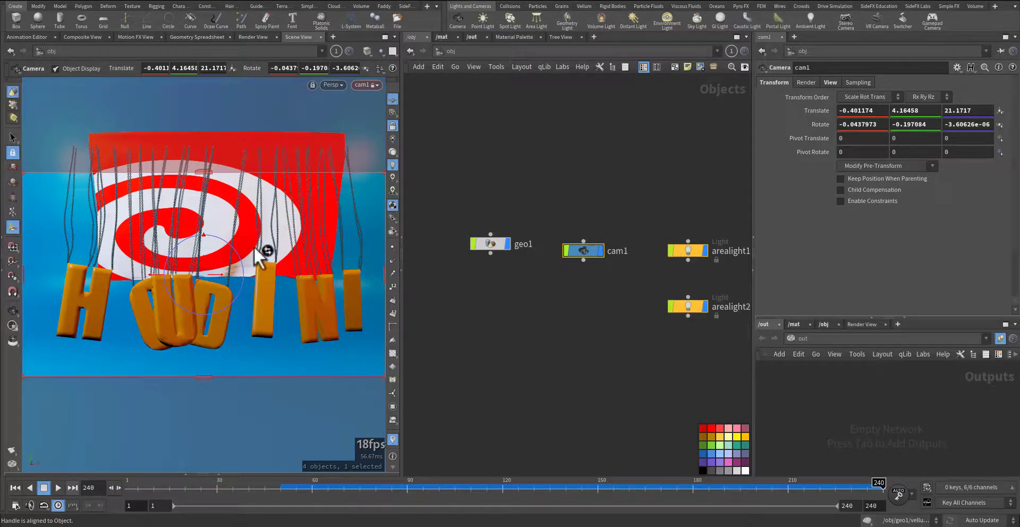
left_click(13, 312)
left_click_drag(137, 289, 256, 211)
left_click_drag(201, 293, 164, 279)
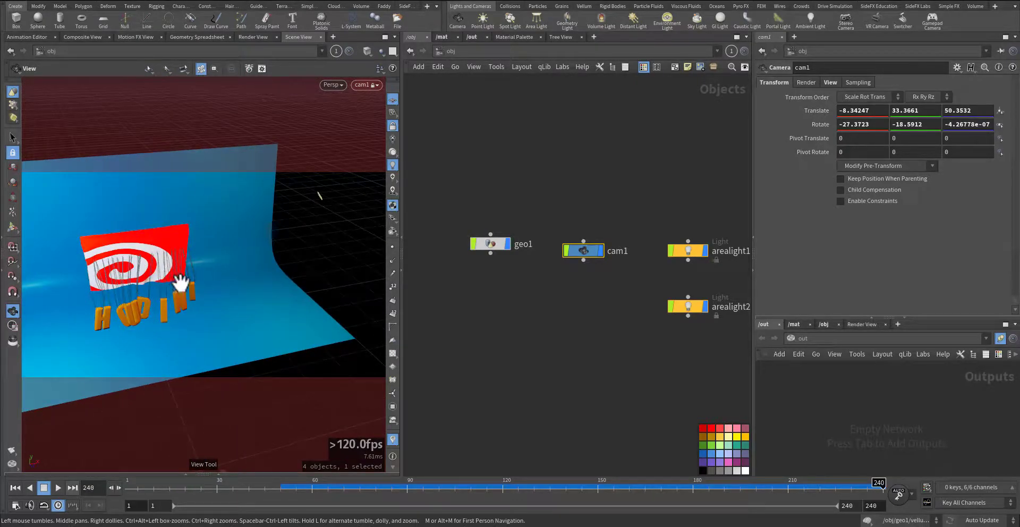
key("ctrl+z")
key("ctrl+z")
key("ctrl+z")
key("ctrl+z")
key("ctrl+z")
key("ctrl+z")
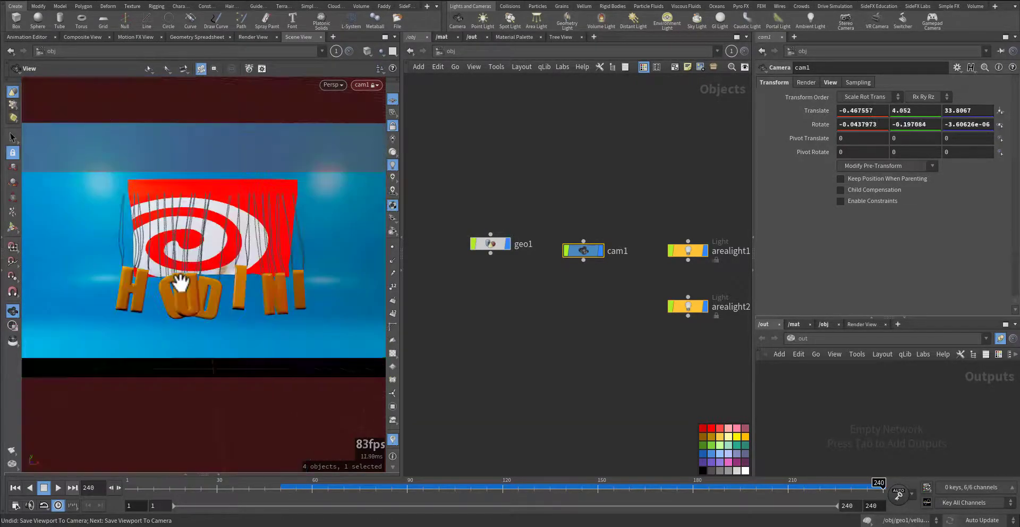
scroll(180, 283, "up", 5)
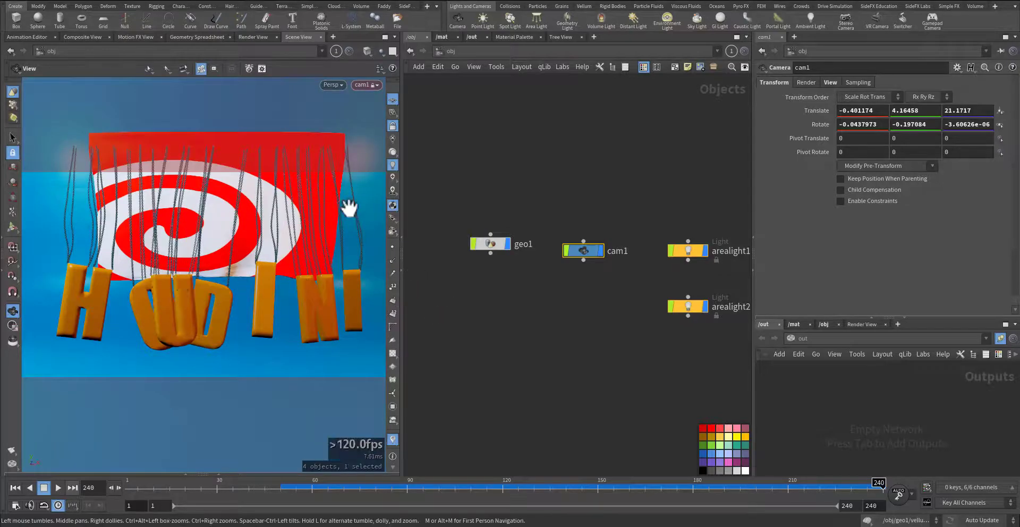
Step: Unlock the camera from the viewport and open the geo1 network at frame 1
left_click(392, 125)
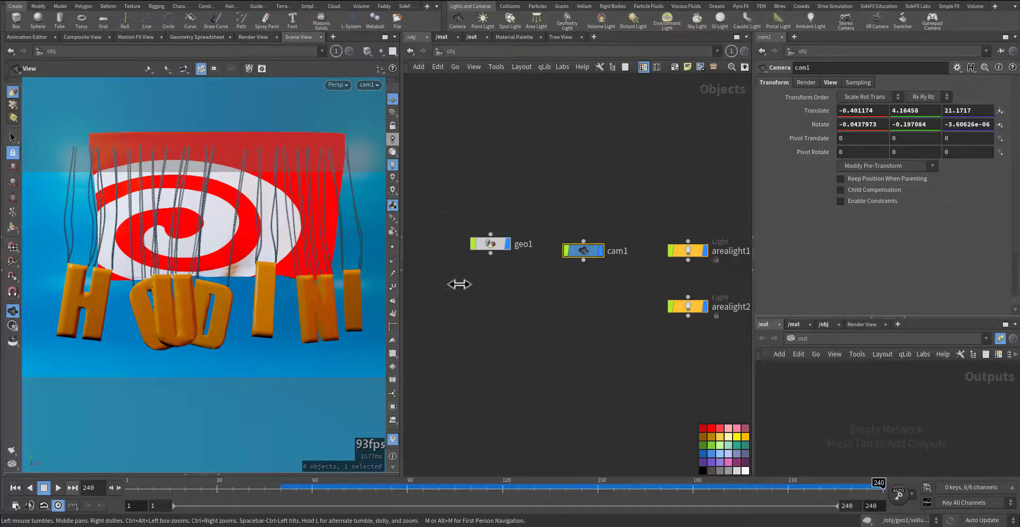
double_click(494, 243)
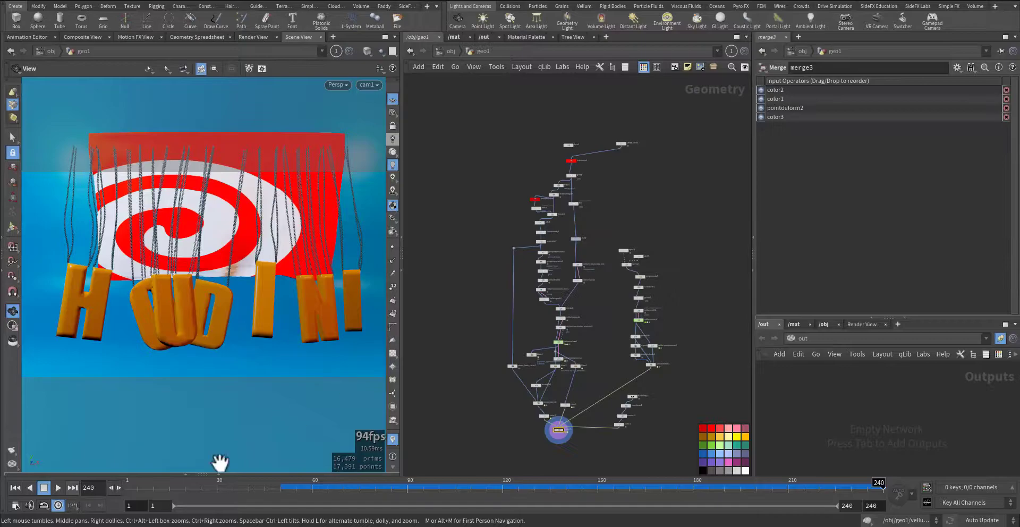
left_click(127, 485)
Step: Select the box1 node at the start of the network and examine its size and center parameters
scroll(469, 305, "up", 8)
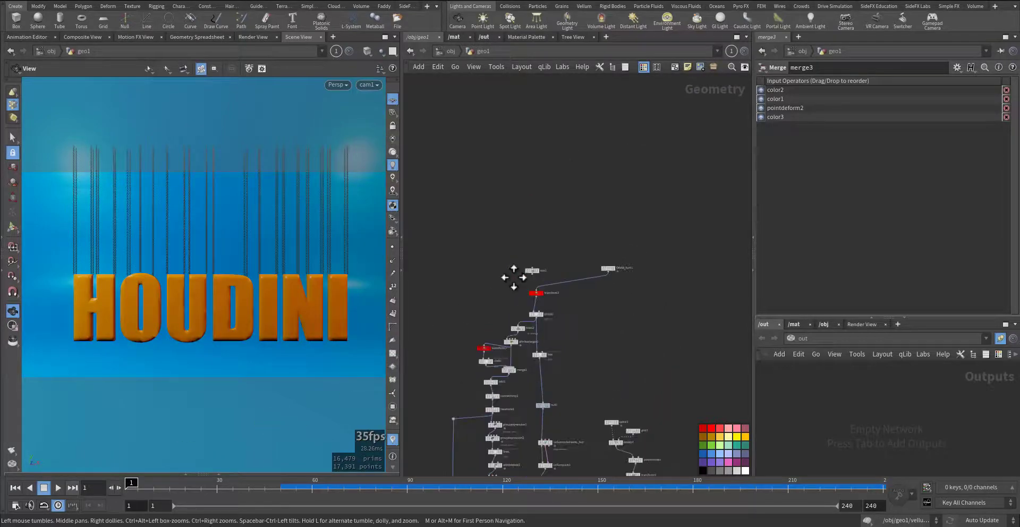
left_click(546, 267)
scroll(534, 301, "up", 4)
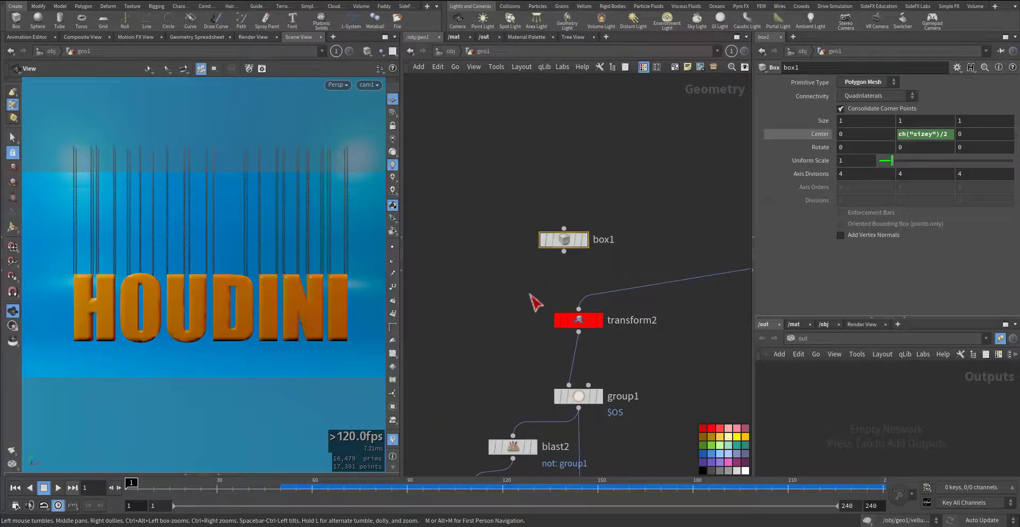
left_click_drag(508, 206, 593, 253)
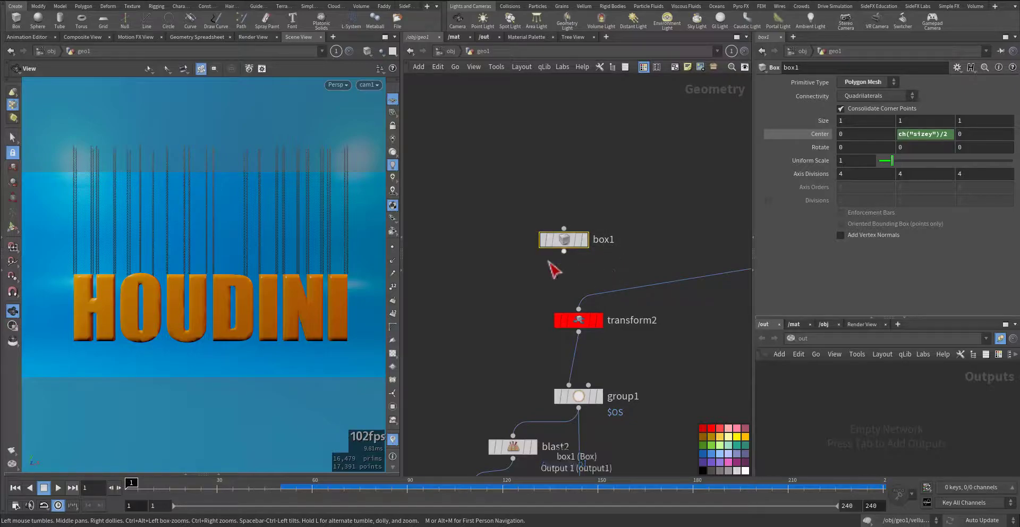
Step: Move the OMAR_font1 node closer to box1 and display its HOUDINI text geometry in the viewport
middle_click_drag(602, 311, 468, 265)
left_click_drag(702, 189, 571, 202)
left_click(590, 197)
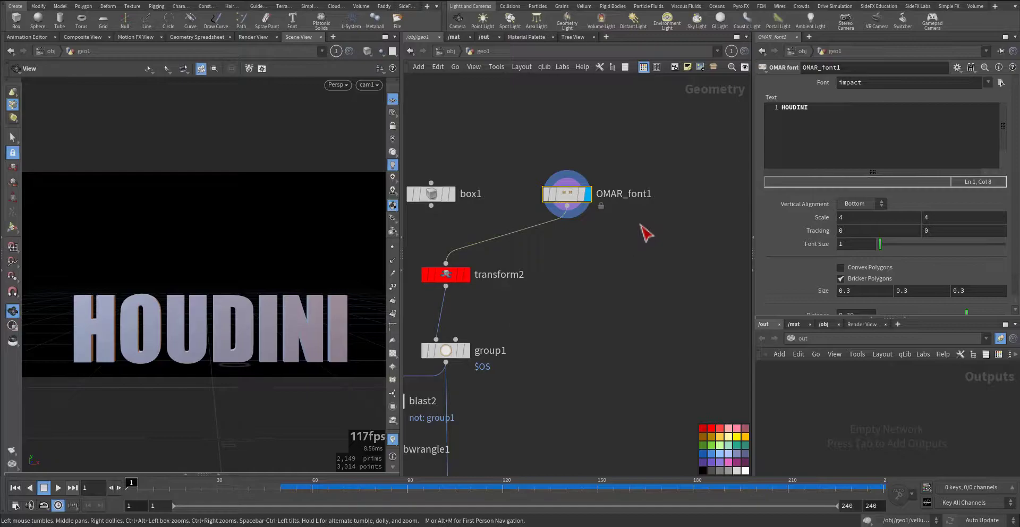
left_click_drag(308, 303, 377, 66)
middle_click_drag(546, 346, 654, 243)
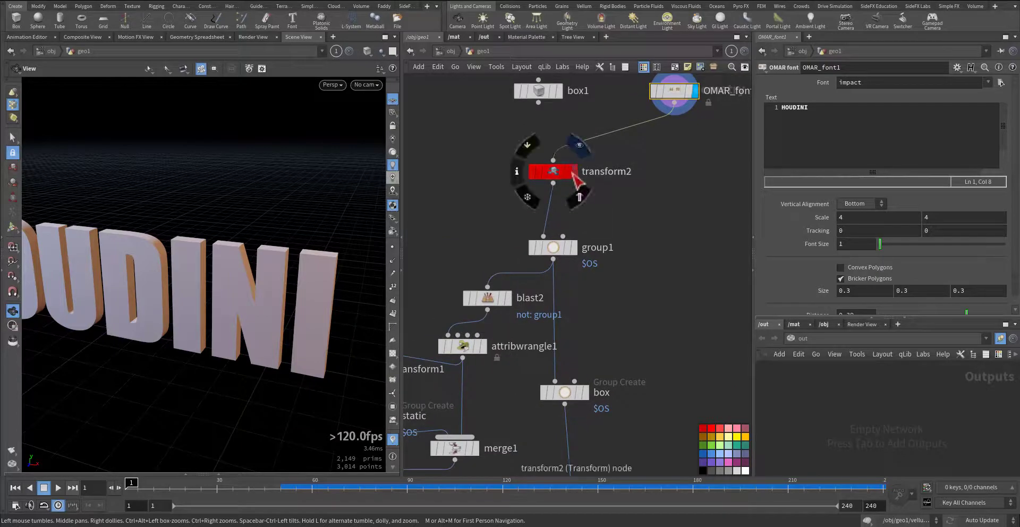
Step: Display the transform2 node and examine the text's height above the ground from the side
left_click(572, 173)
right_click_drag(291, 256, 285, 271)
left_click_drag(285, 272, 361, 244)
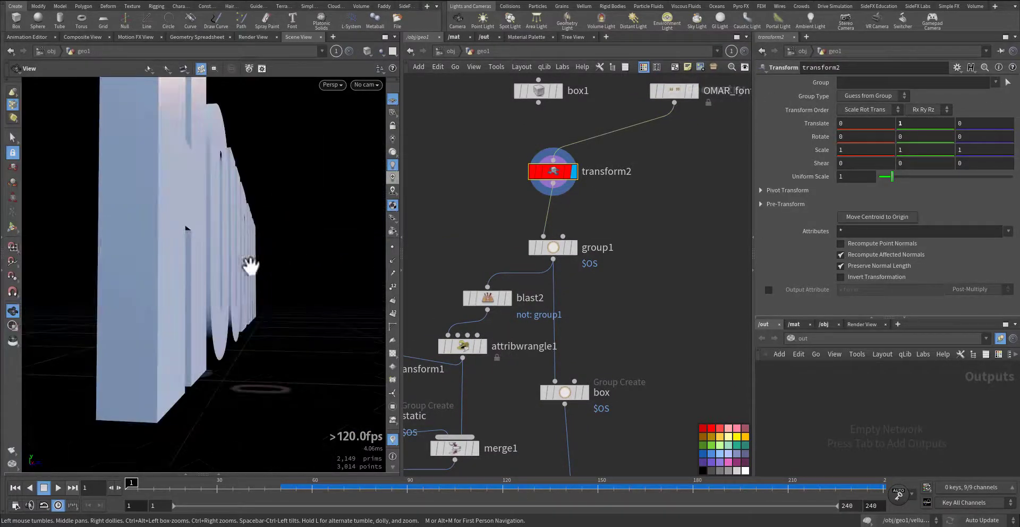
left_click_drag(250, 266, 188, 280)
middle_click_drag(477, 255, 473, 223)
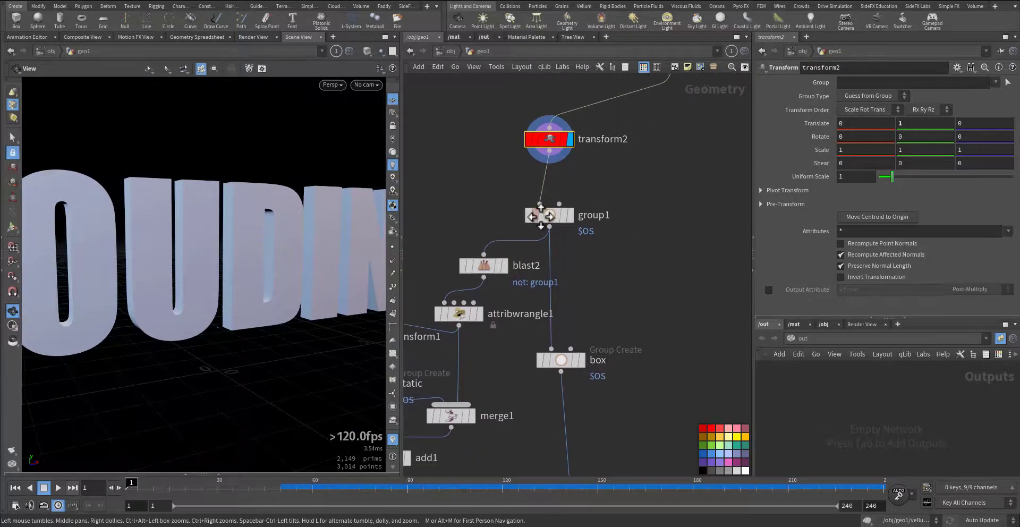
Step: Display group1 with wireframe over shaded geometry and examine the grouped points along the letters' top edges
left_click(549, 215)
left_click_drag(290, 209, 143, 289)
middle_click_drag(143, 289, 200, 248)
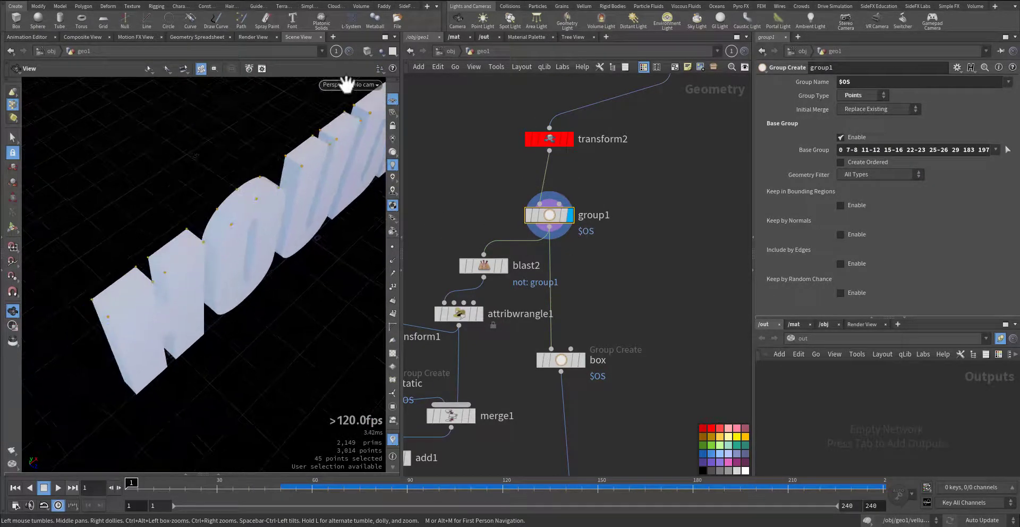
left_click(366, 54)
left_click(387, 167)
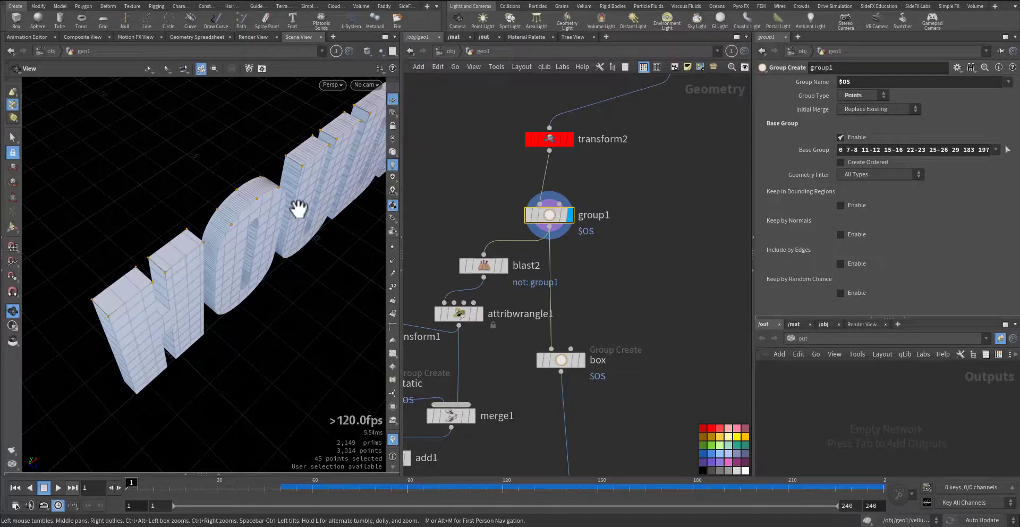
mouse_move(296, 210)
left_mouse_down()
mouse_move(246, 241)
mouse_move(234, 218)
left_mouse_up()
right_click_drag(149, 235, 144, 283)
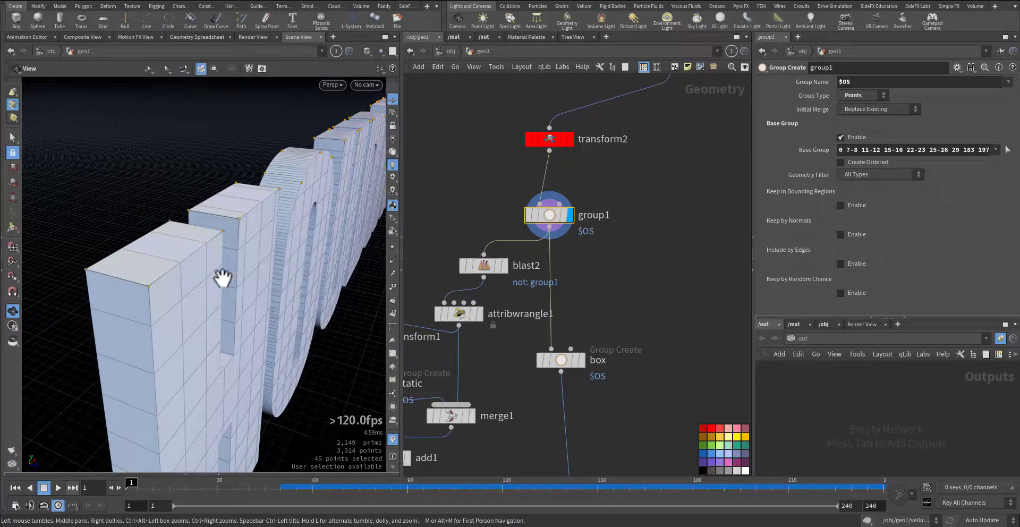
left_click_drag(264, 210, 228, 219)
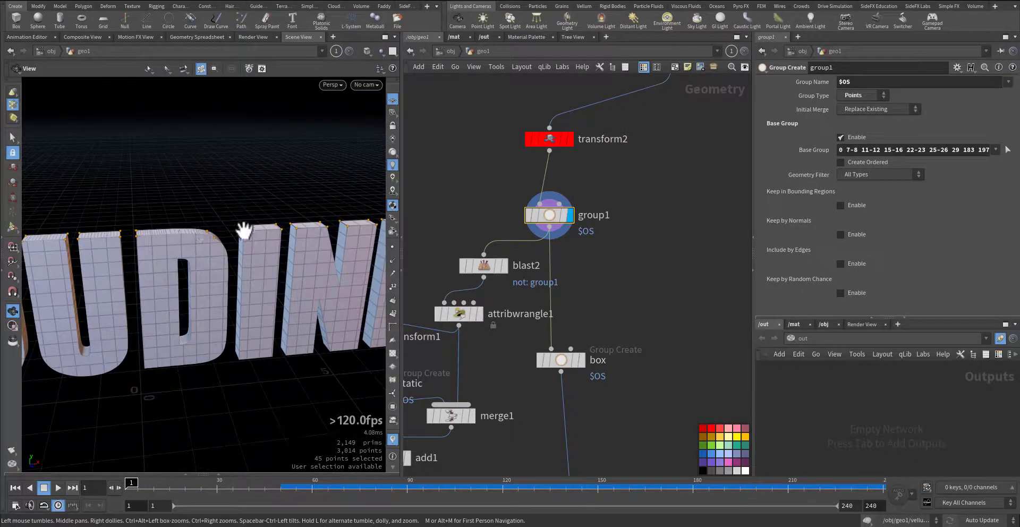
Step: Display blast2, which keeps only the group1 points, and hide the viewport's reference grid
middle_click_drag(471, 212, 519, 166)
left_click(552, 220)
left_click(540, 222)
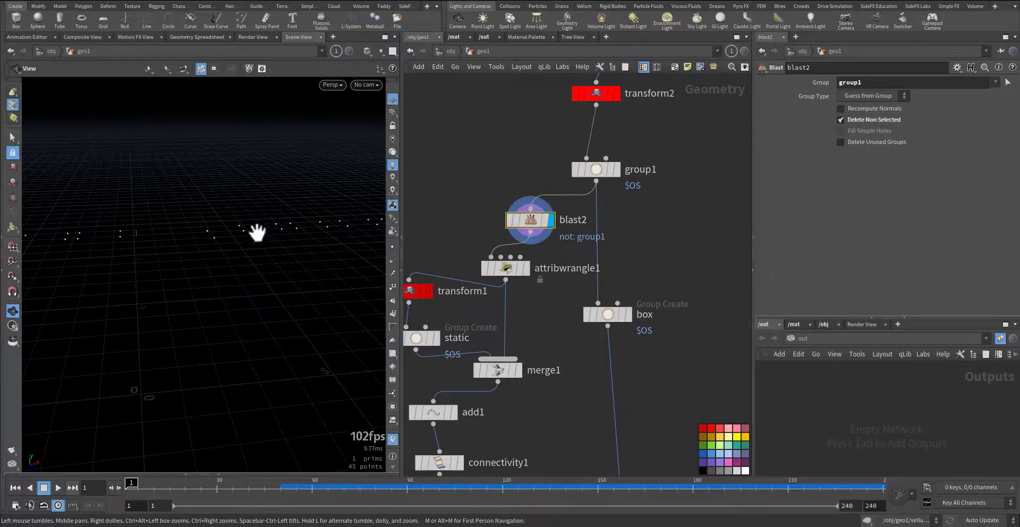
right_click_drag(311, 226, 228, 260)
middle_click_drag(228, 260, 196, 272)
left_click_drag(190, 262, 188, 257)
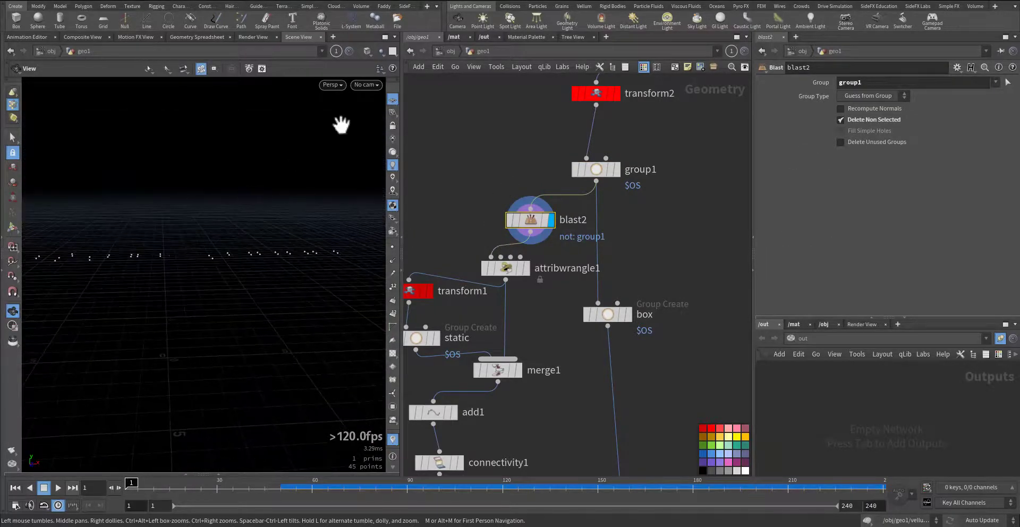
left_click(392, 99)
middle_click_drag(459, 224, 471, 182)
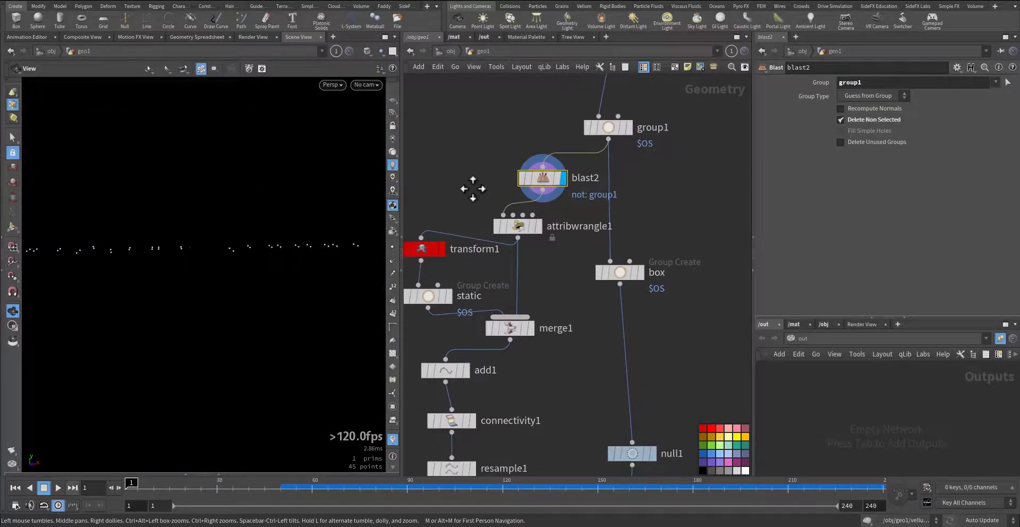
Step: Display attribwrangle1 with point numbers on and check its id attribute in an enlarged Geometry Spreadsheet
left_click(519, 225)
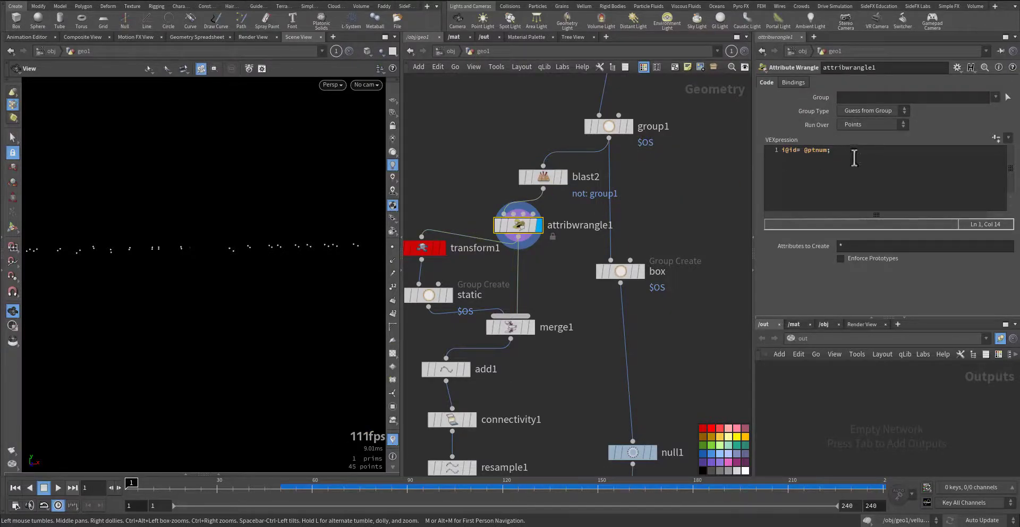
left_click_drag(854, 158, 780, 159)
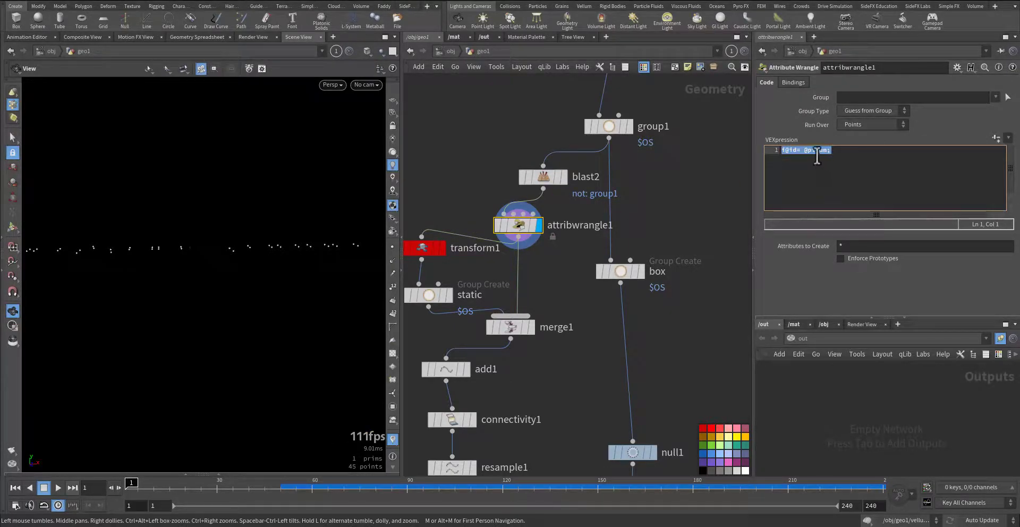
left_click(392, 287)
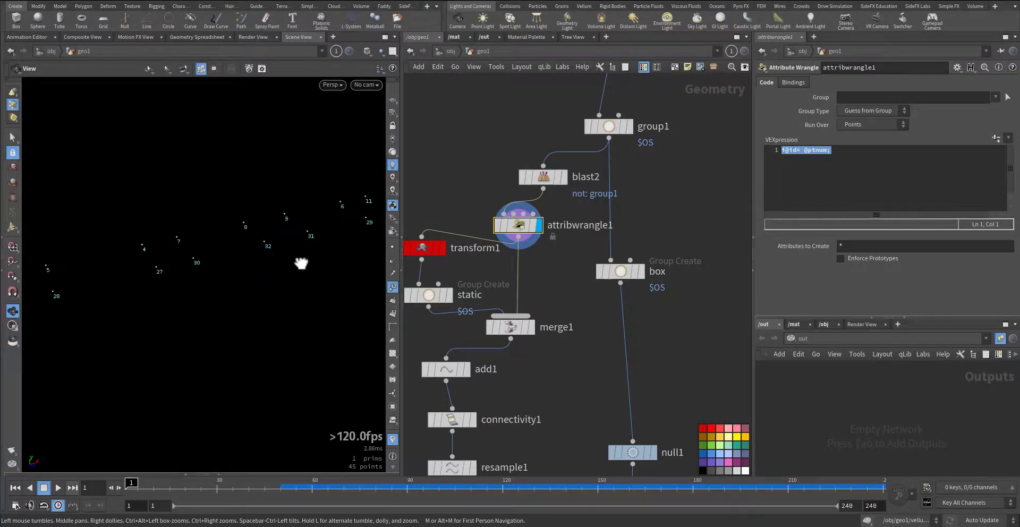
left_click(234, 471)
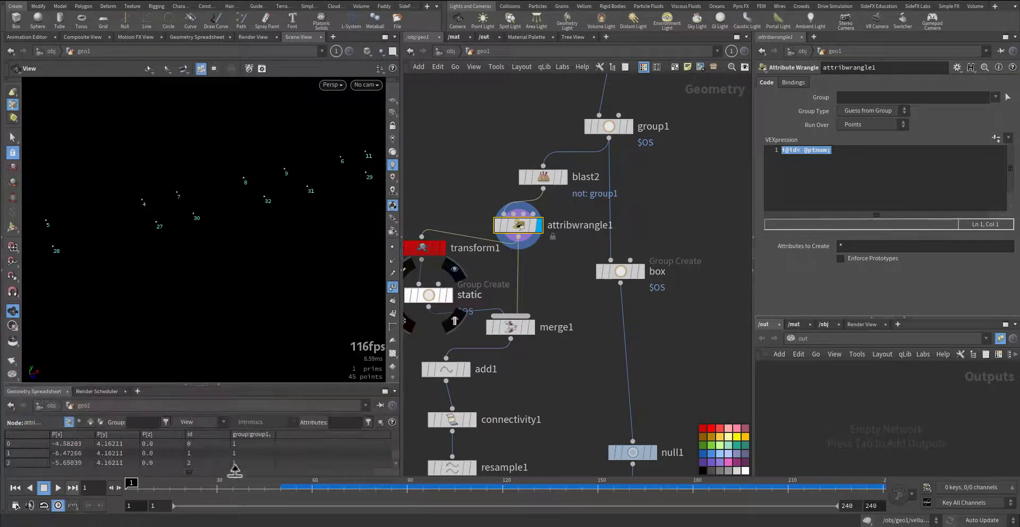
left_click_drag(233, 383, 262, 304)
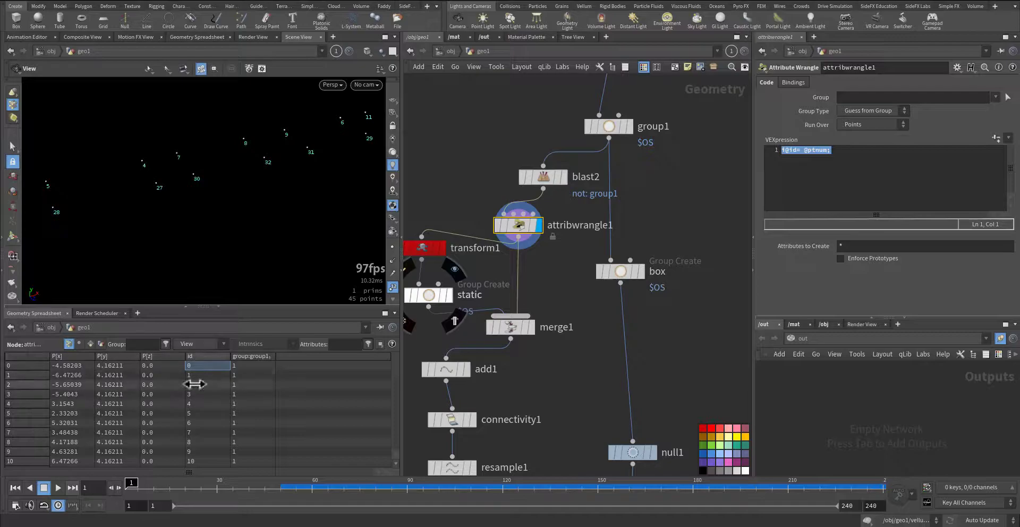
Step: Display the transform1 node and examine the copied points moved up along Y
middle_click_drag(558, 282, 593, 318)
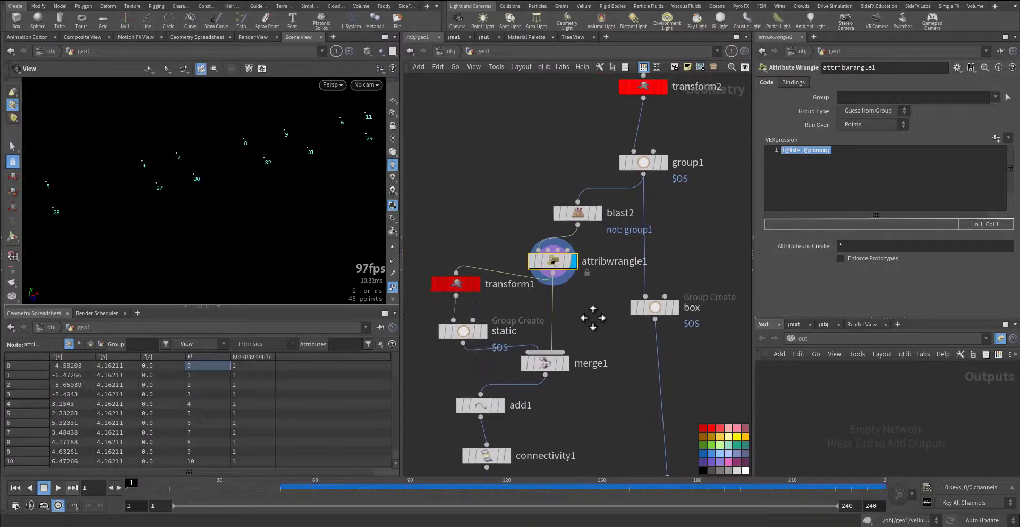
left_click(477, 284)
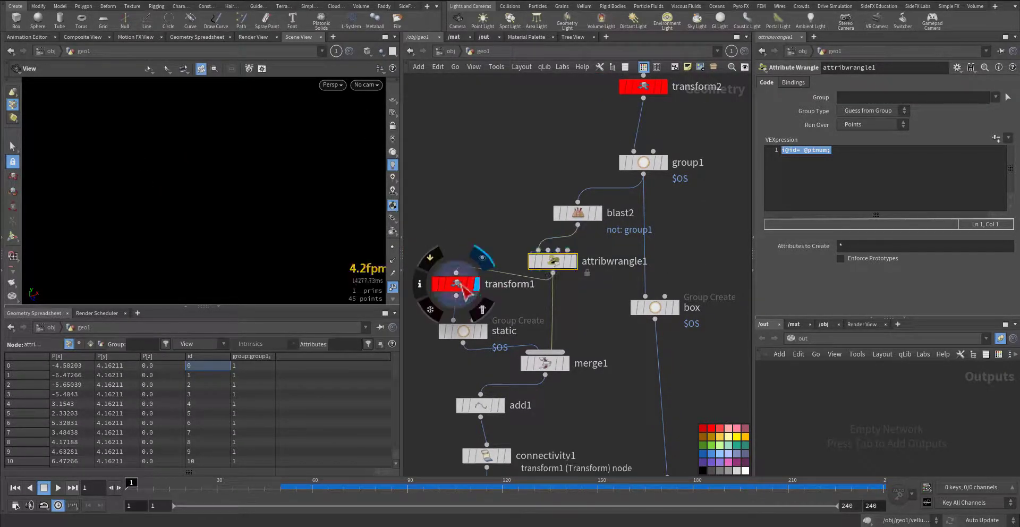
left_click(456, 284)
right_click_drag(276, 214, 177, 265)
middle_click_drag(249, 219, 285, 265)
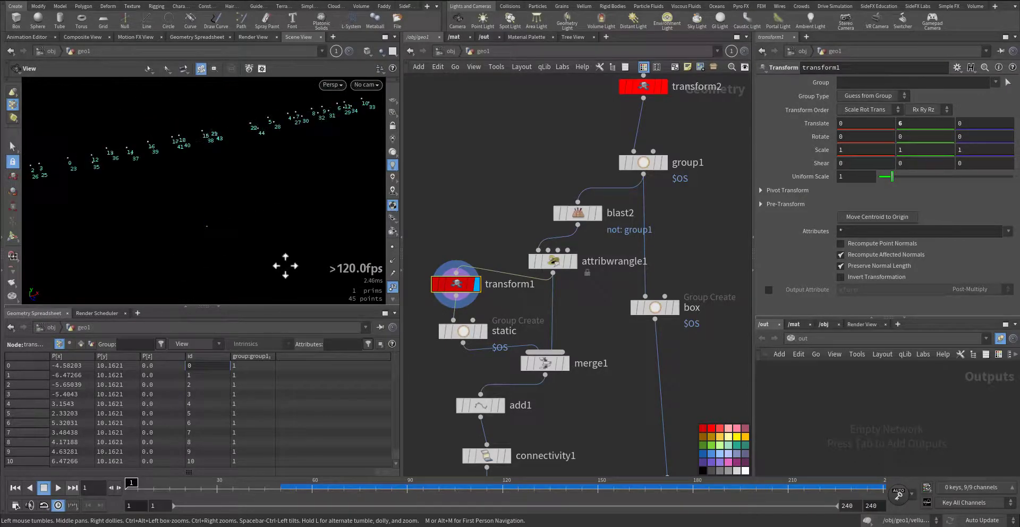
right_click_drag(275, 253, 251, 242)
left_click_drag(250, 242, 237, 229)
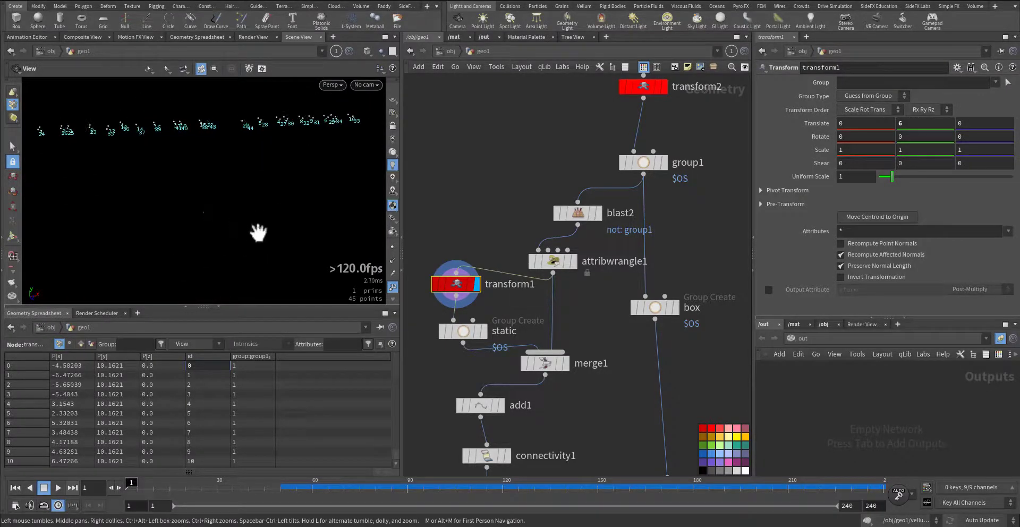
Step: Display the static group and merge1 nodes and examine the original and raised points together with their point numbers
left_click(488, 340)
left_click(464, 330)
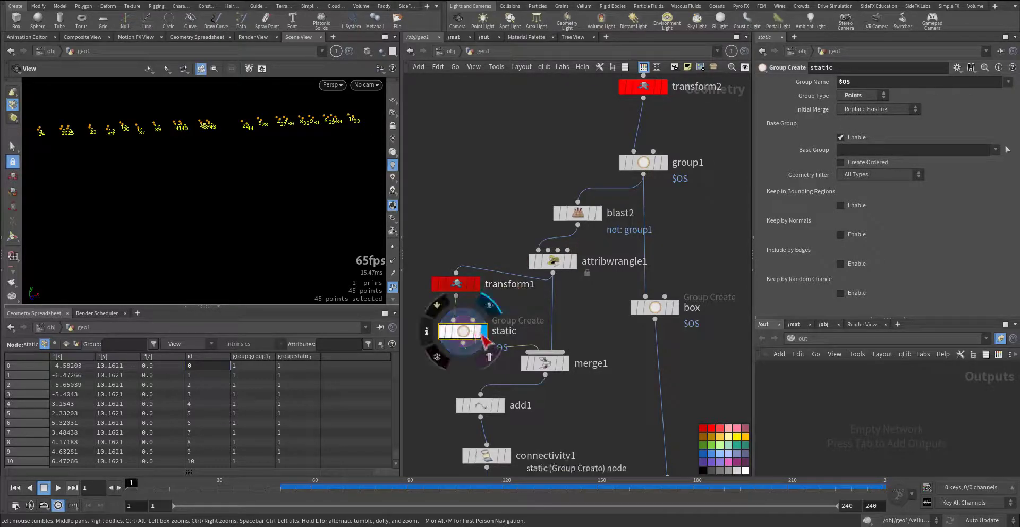
left_click(566, 364)
left_click(547, 363)
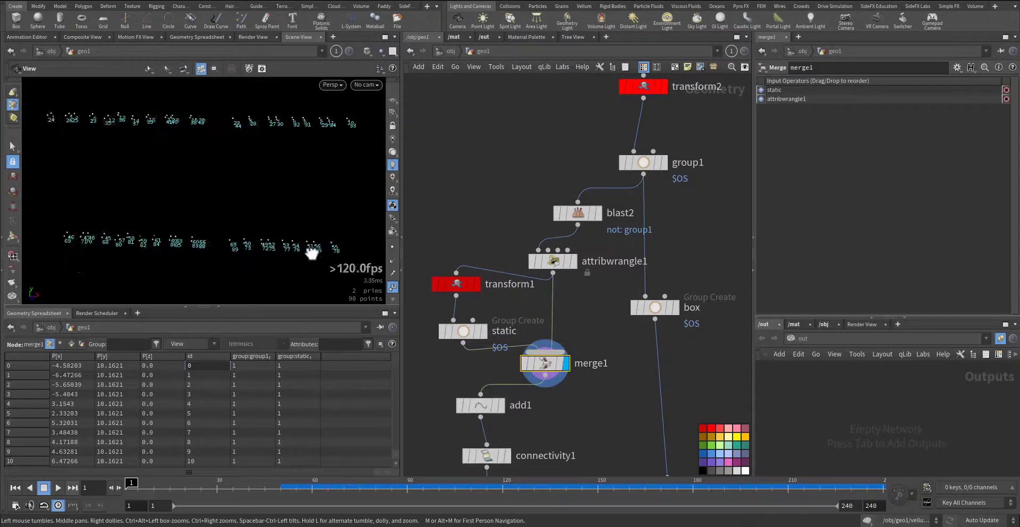
middle_click_drag(295, 246, 269, 204)
right_click_drag(261, 149, 532, 149)
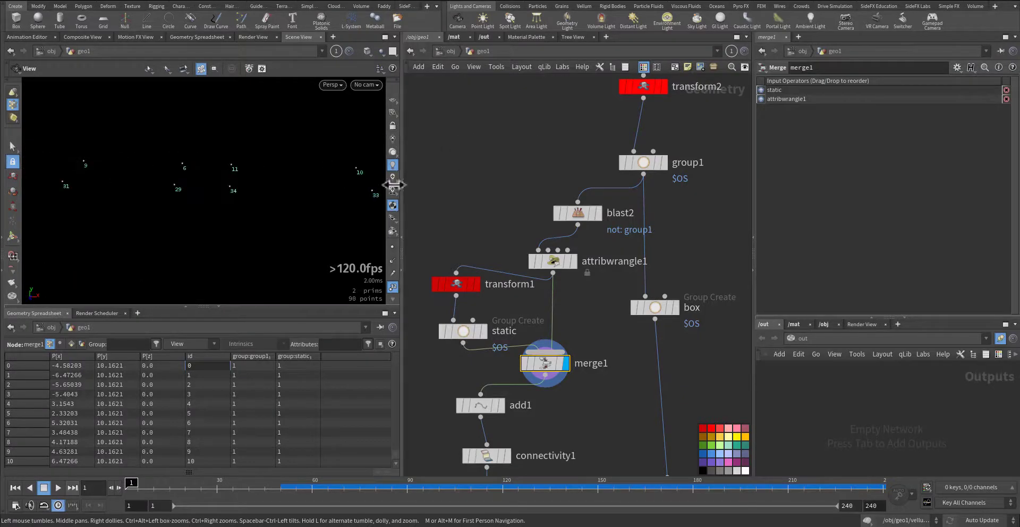
middle_click_drag(362, 189, 276, 203)
right_click_drag(313, 219, 216, 268)
middle_click_drag(266, 234, 271, 171)
right_click_drag(265, 221, 299, 243)
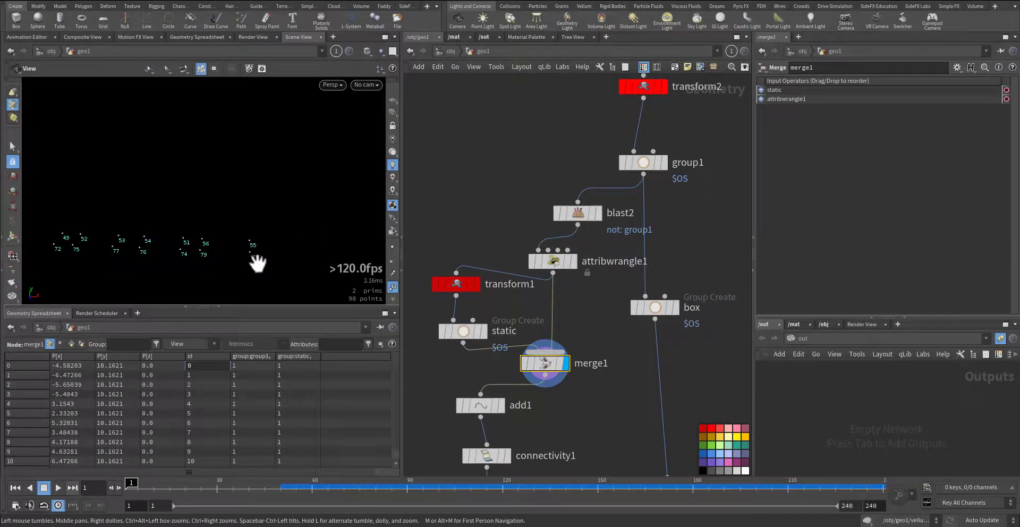
Step: Hide the point numbers and visualize the id attribute from merge1's node information
scroll(391, 268, "down", 4)
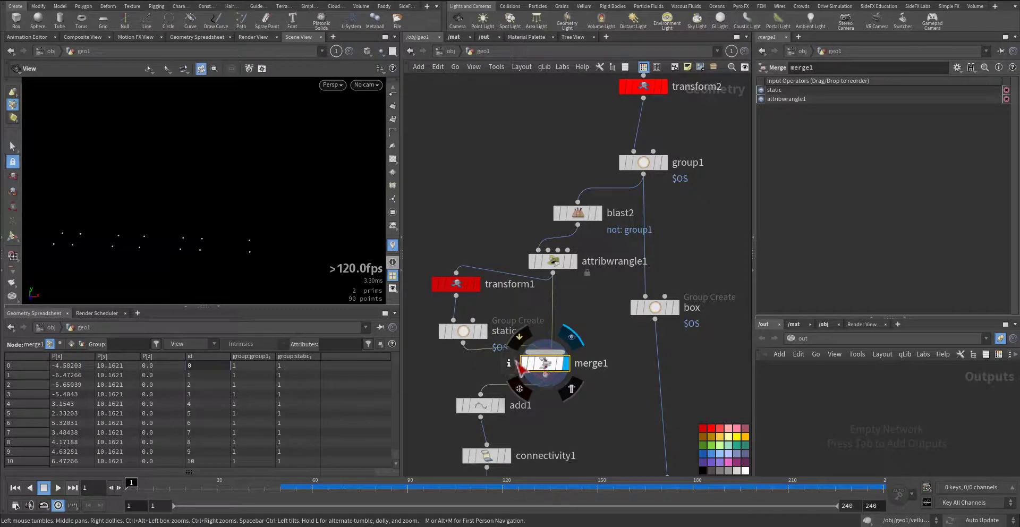
left_click(508, 363)
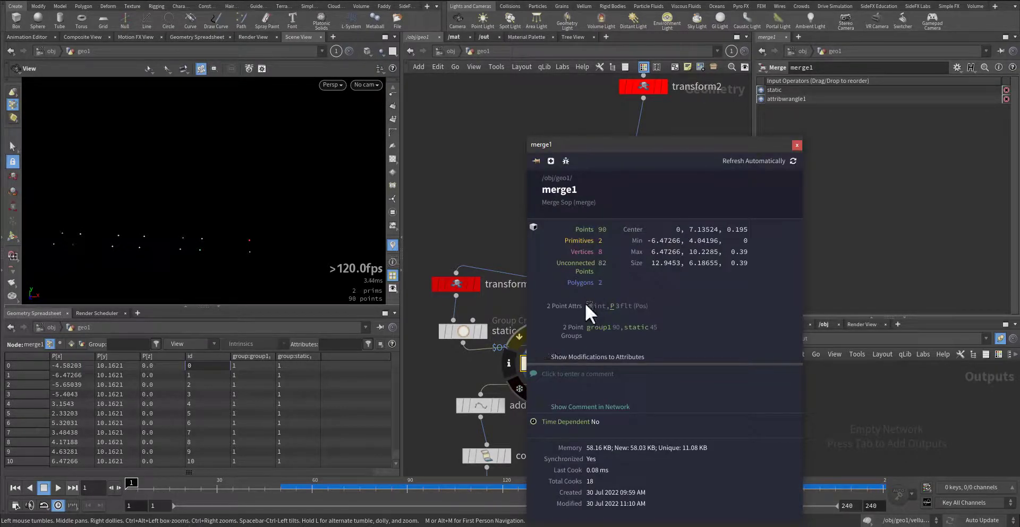
left_click(796, 145)
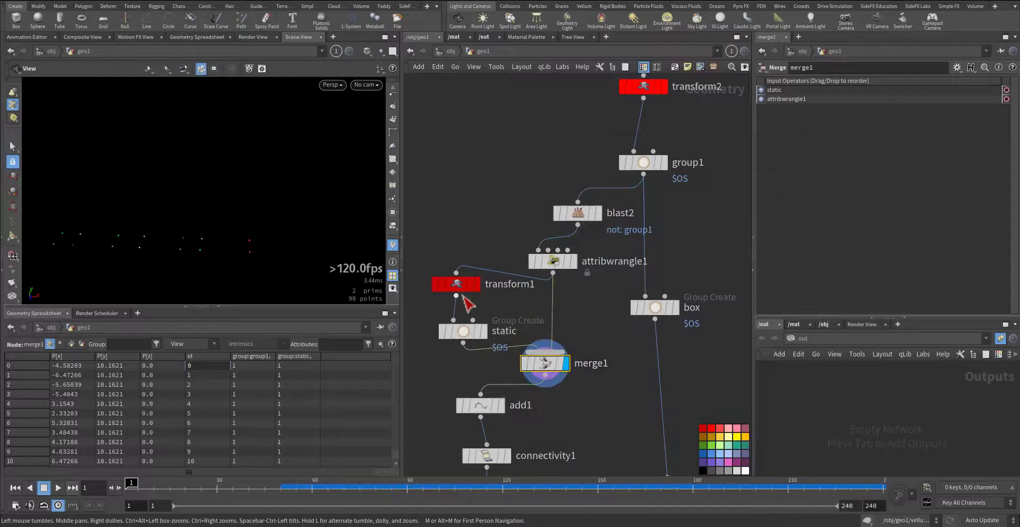
Step: Set the id visualizer's type to Marker, keeping the Text style
left_click(393, 245)
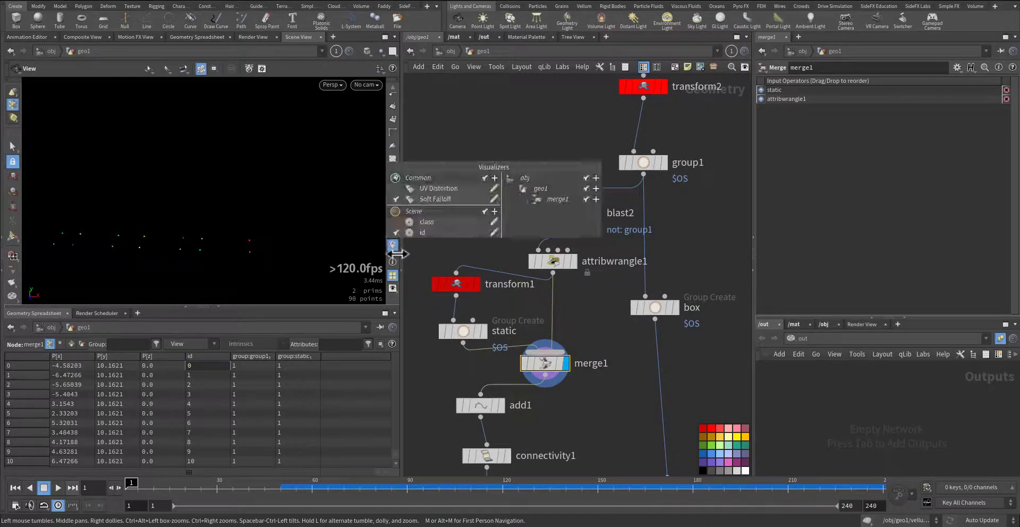
left_click(494, 233)
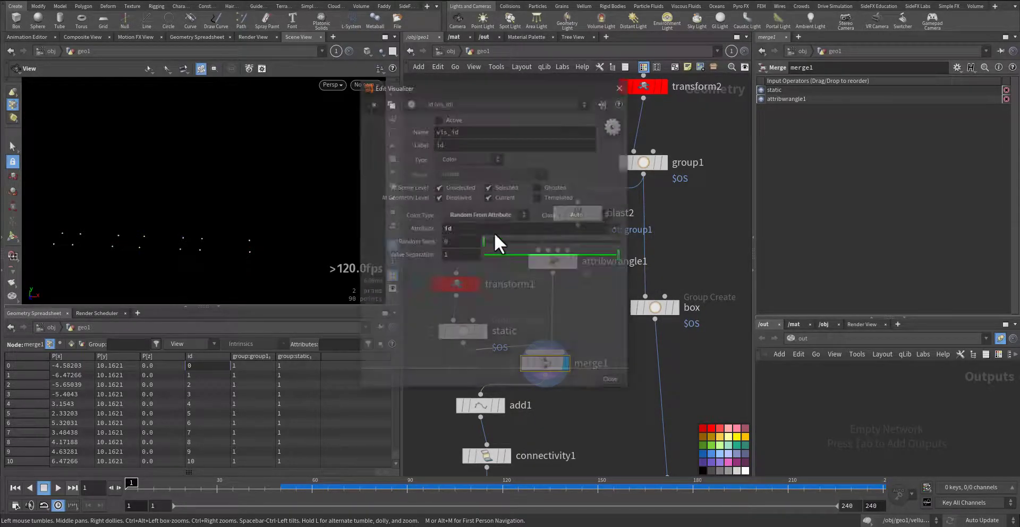
left_click(474, 159)
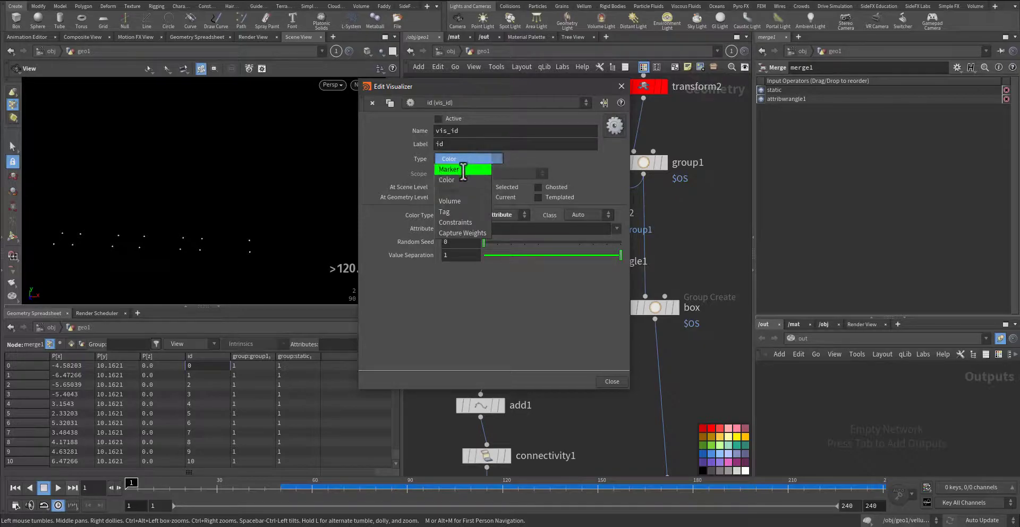
left_click(464, 171)
left_click(467, 215)
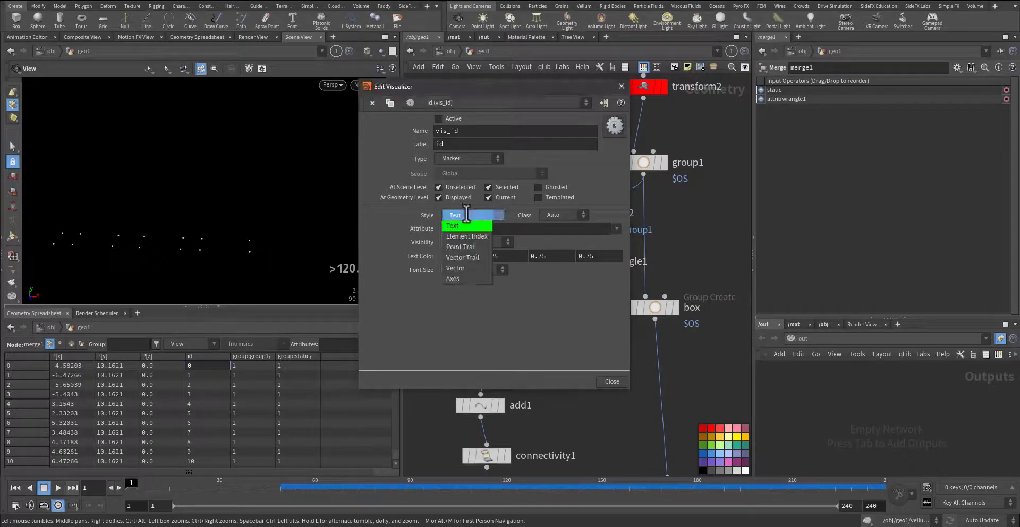
left_click(467, 215)
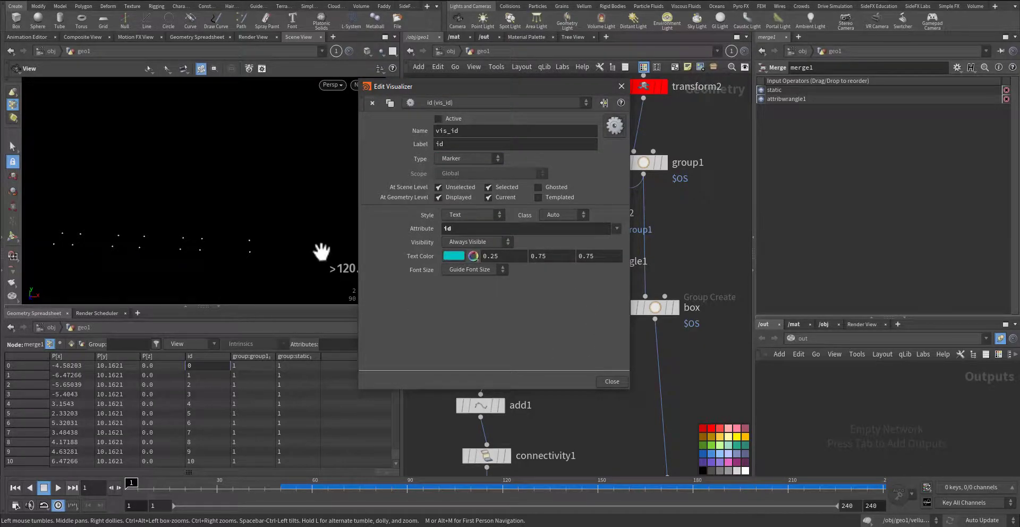
left_click_drag(321, 250, 257, 258)
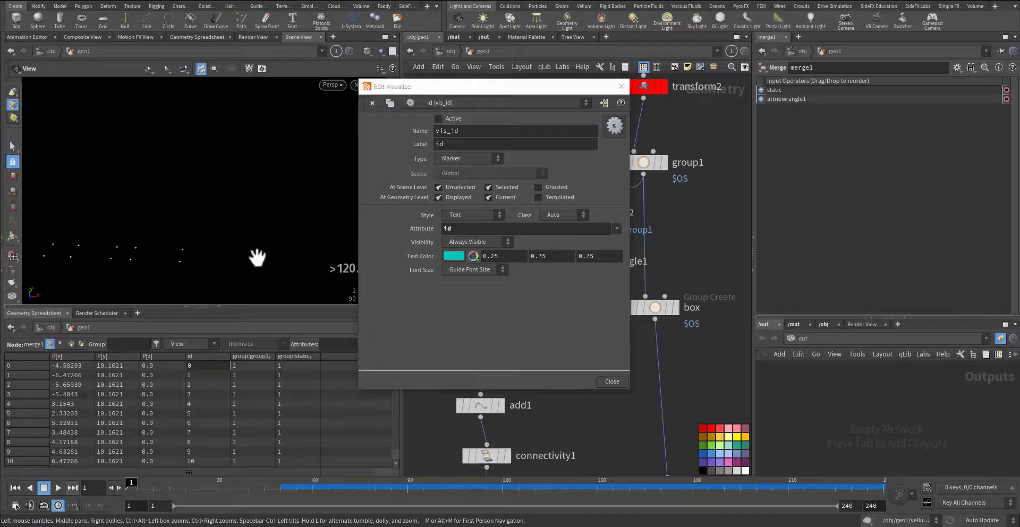
left_click(470, 215)
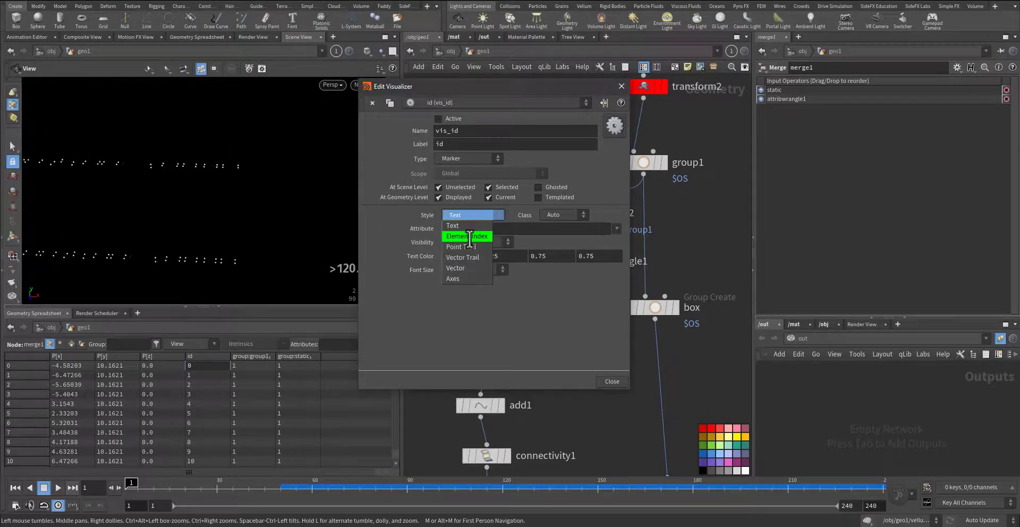
left_click(470, 236)
left_click(467, 216)
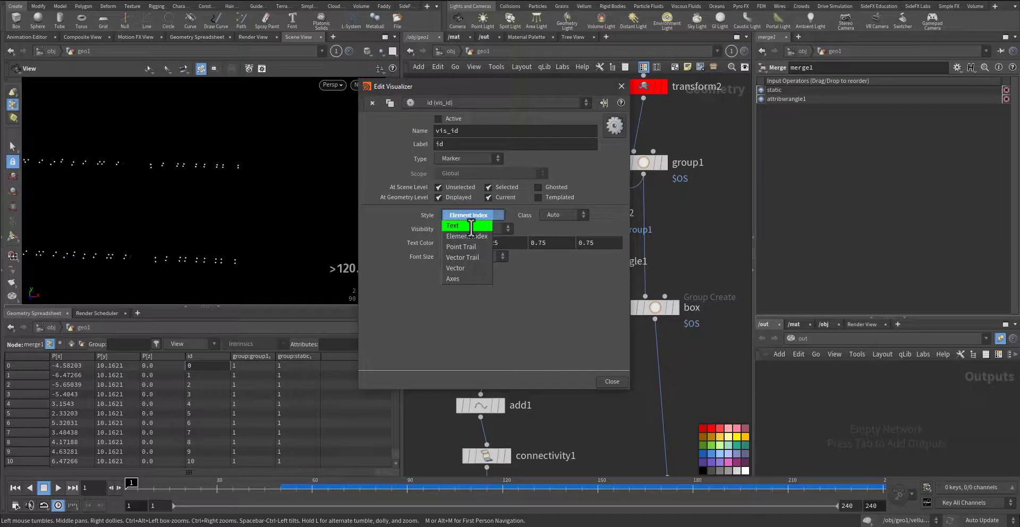
left_click(471, 227)
left_click(467, 158)
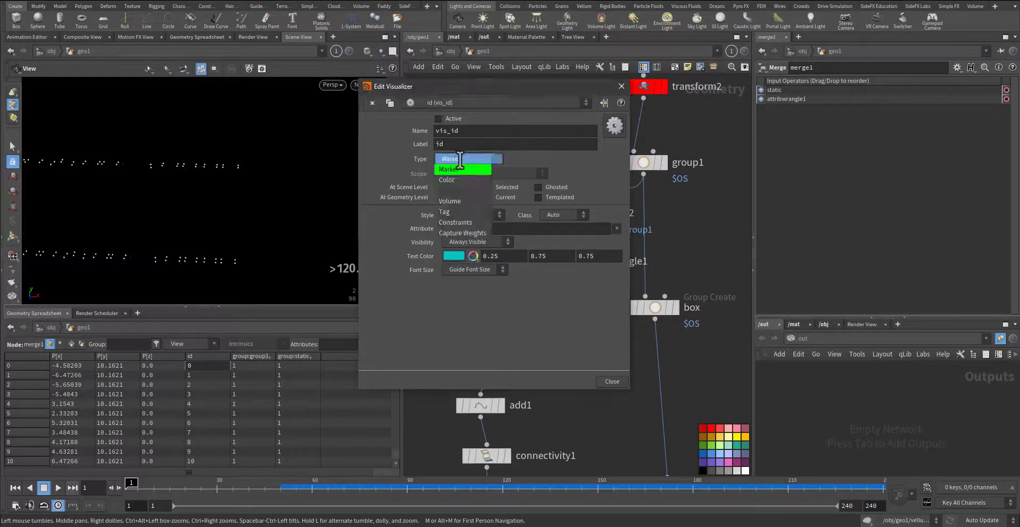
left_click(467, 212)
left_click(461, 158)
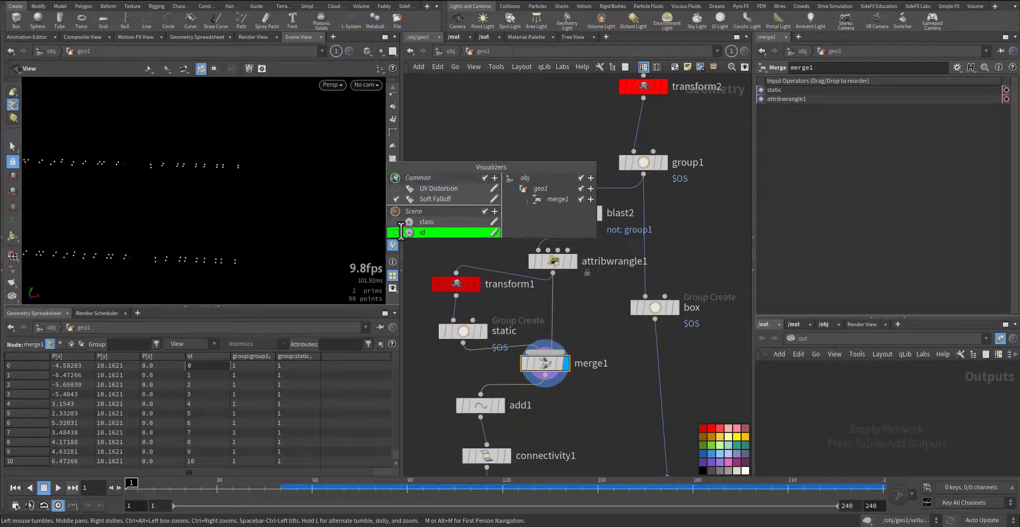
Step: Turn on the id visualizer and compare the id labels on merge1's upper and lower rows of points
left_click(393, 232)
middle_click_drag(233, 201, 253, 228)
right_click_drag(239, 201, 450, 168)
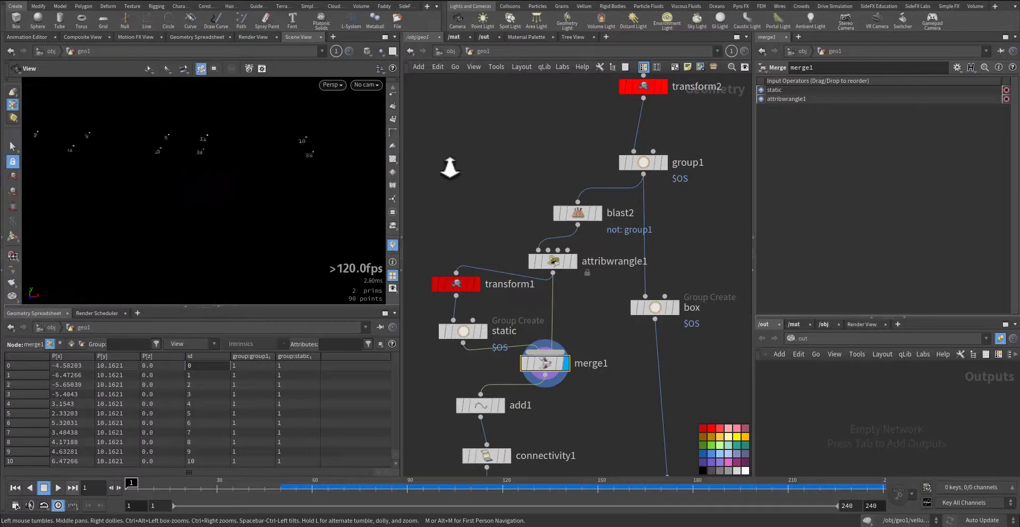
left_click_drag(321, 178, 361, 239)
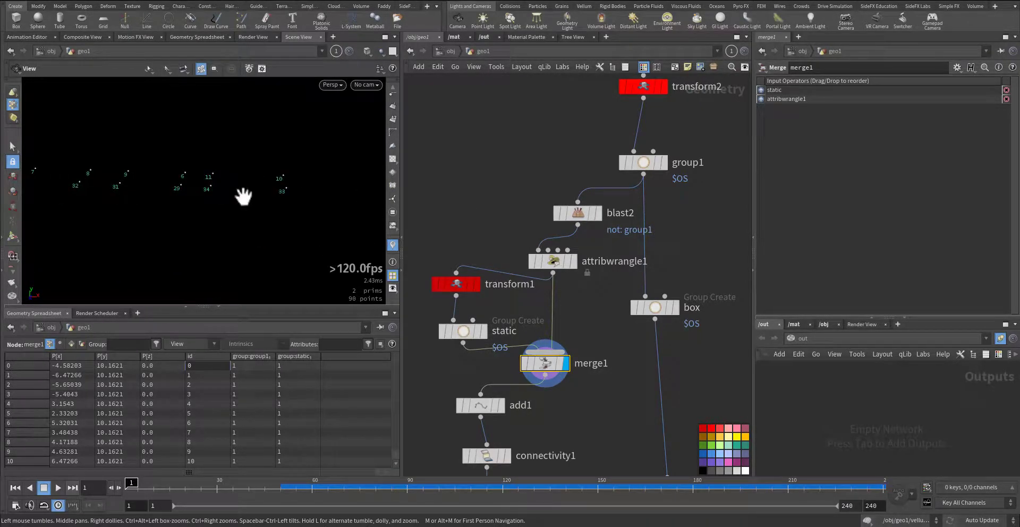
left_click_drag(242, 220, 299, 135)
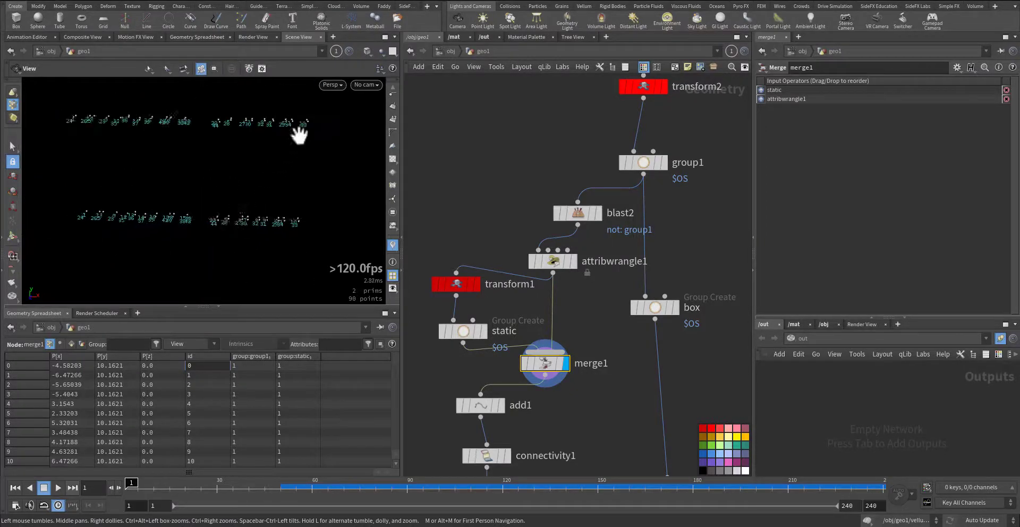
Step: Display add1, check its polygons built by the id attribute, and hide the id labels
middle_click_drag(514, 413, 519, 307)
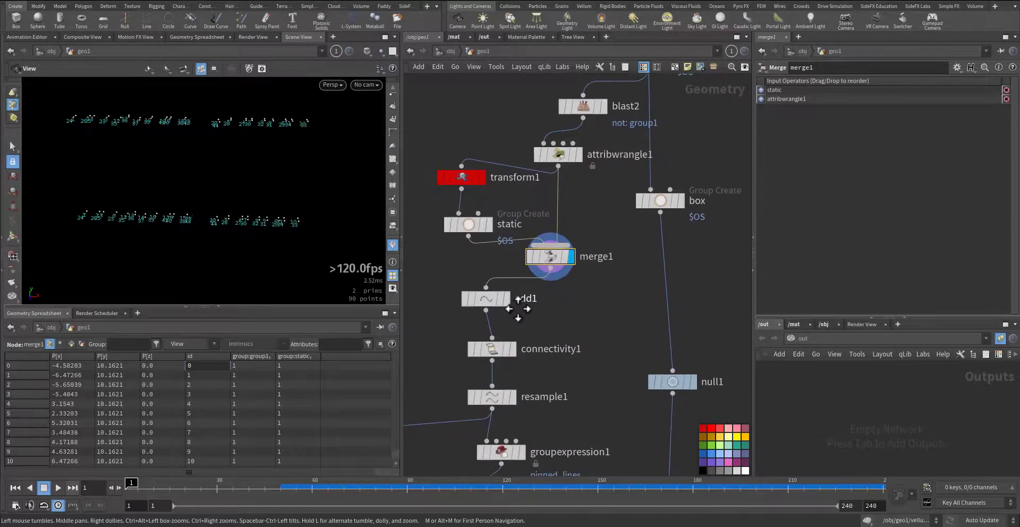
left_click(504, 299)
left_click(486, 299)
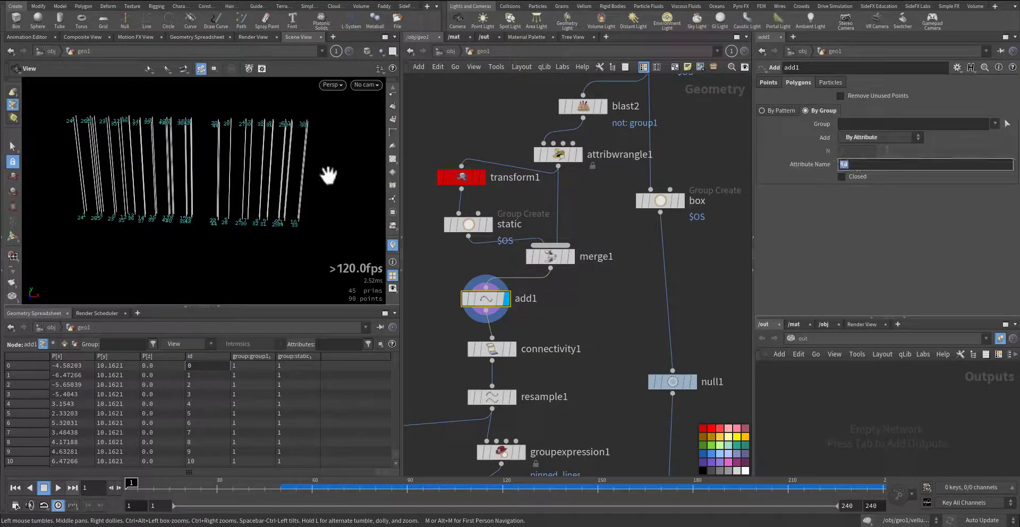
left_click(392, 245)
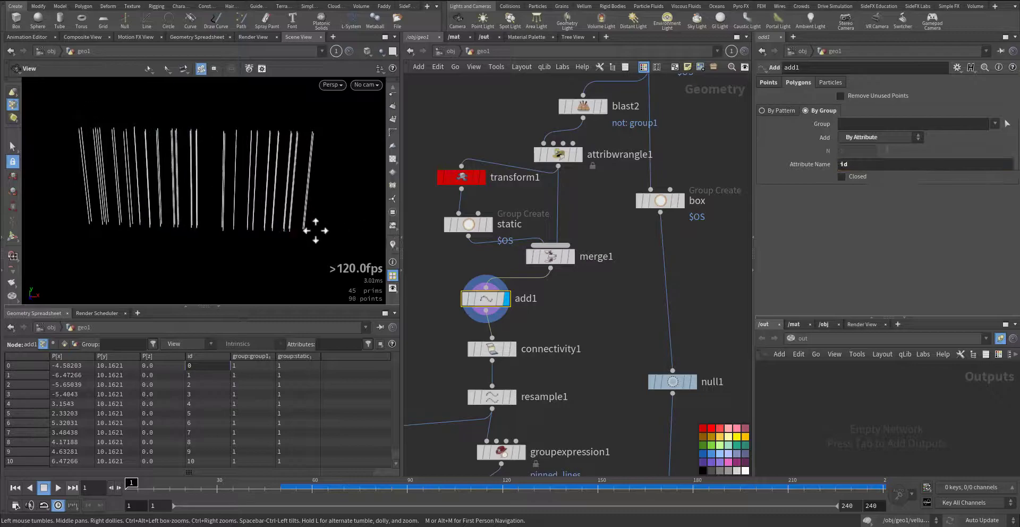
Step: Enlarge the viewport vertically and turn on point display to examine the end points of add1's lines
left_click_drag(318, 227, 184, 304)
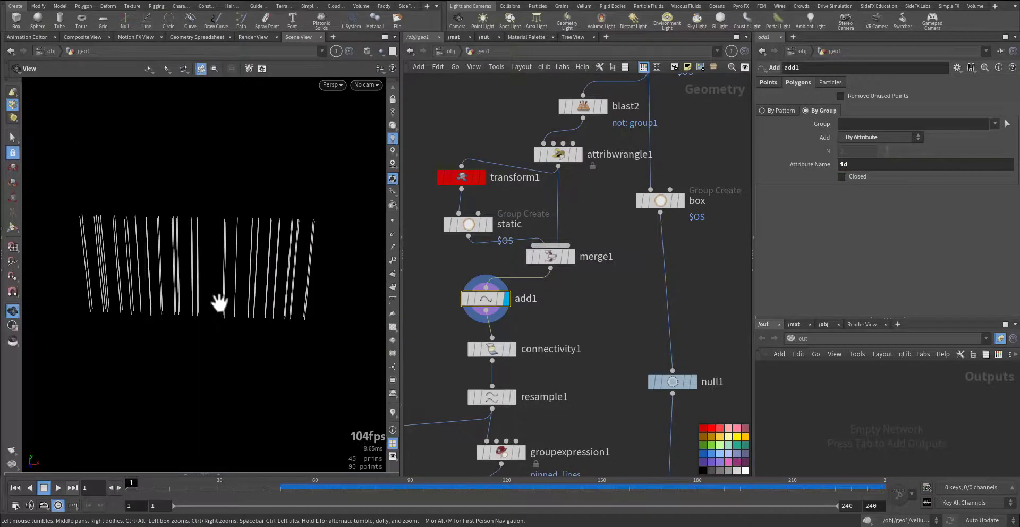
middle_click_drag(225, 276, 210, 295)
right_click_drag(209, 295, 396, 238)
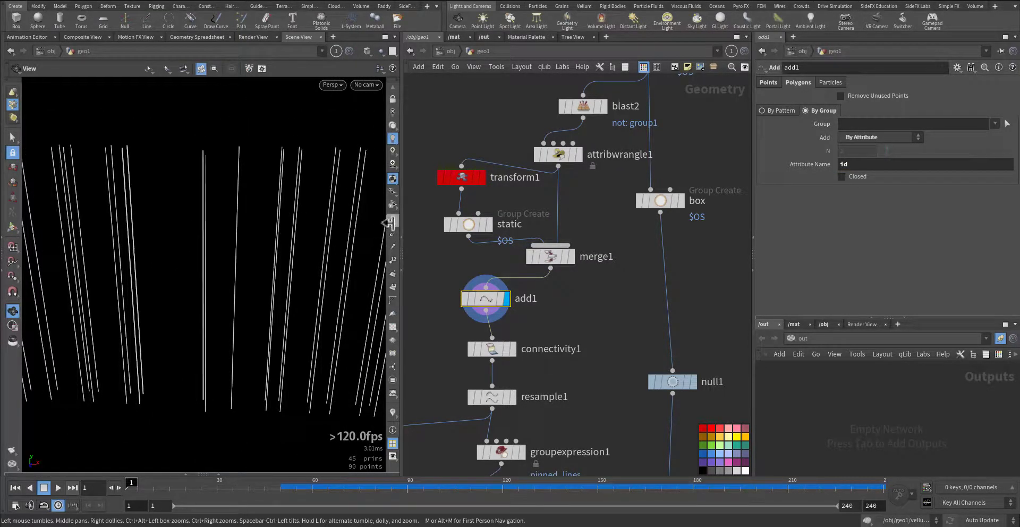
left_click(391, 221)
middle_click_drag(364, 228, 248, 246)
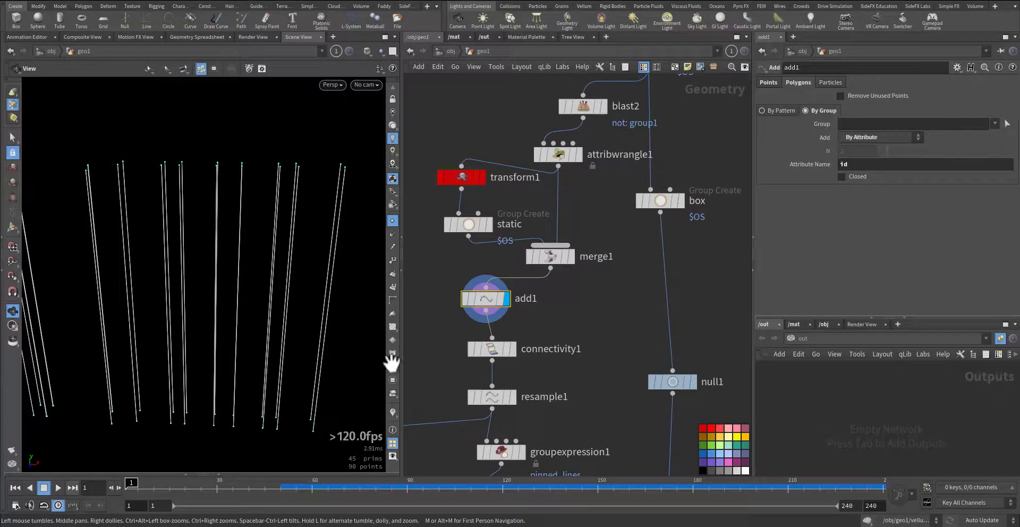
Step: Display the connectivity1 node and review its Piece attribute settings
middle_click_drag(446, 351, 462, 284)
left_click(525, 279)
left_click(506, 286)
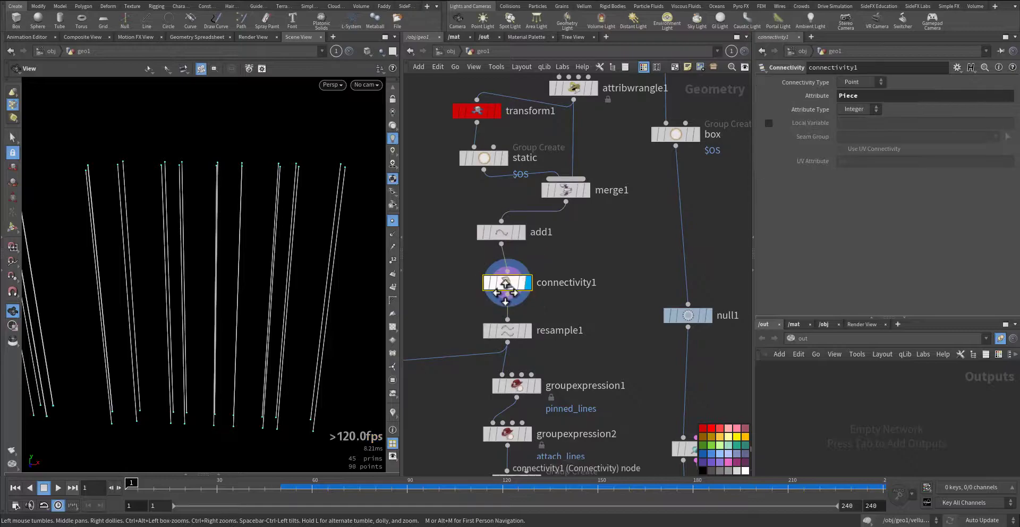
Step: Display resample1 and examine how its segment length subdivides the vertical lines
middle_click_drag(466, 322, 478, 247)
left_click(540, 257)
left_click(523, 259)
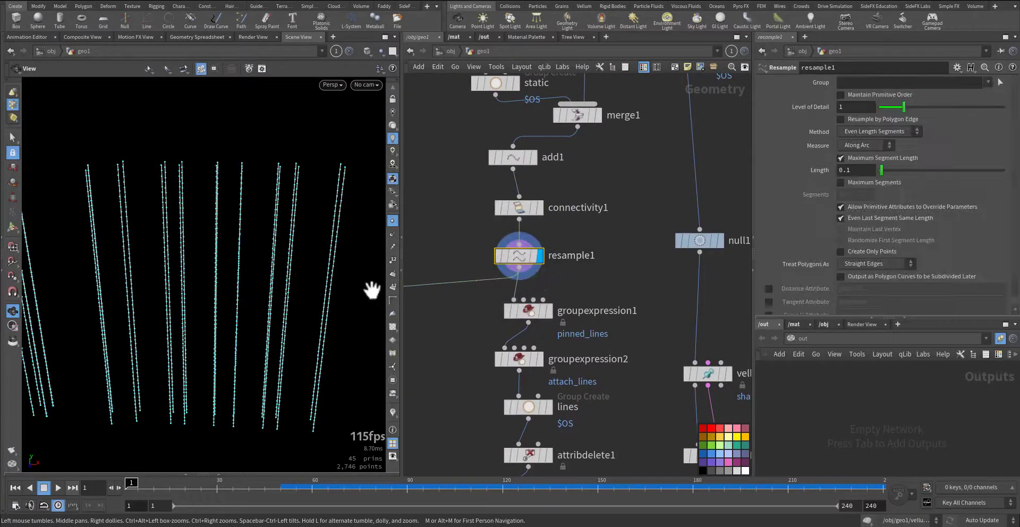
left_click_drag(372, 290, 335, 252)
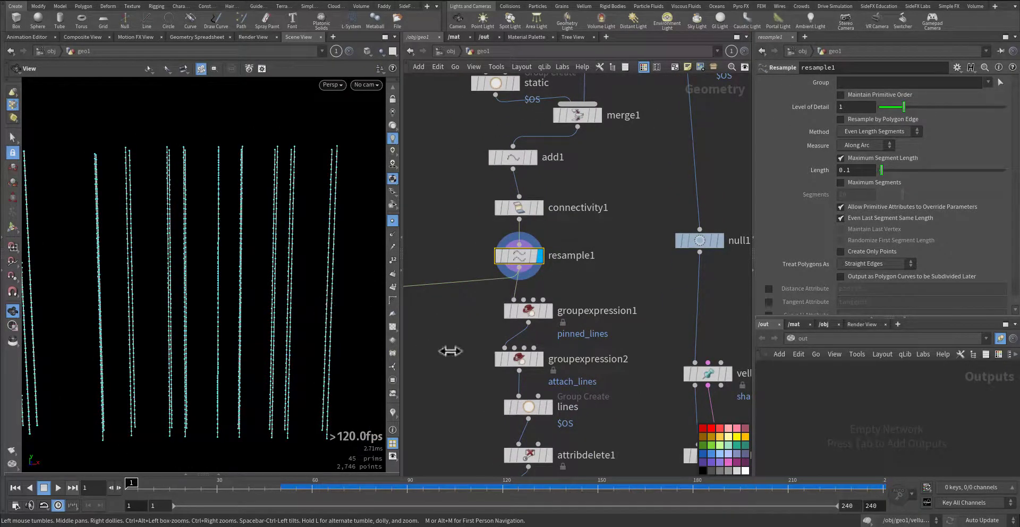
Step: Display groupexpression1 and examine the pinned_lines expression and the points it groups at the lines' upper ends
middle_click_drag(450, 350, 467, 296)
left_click(545, 265)
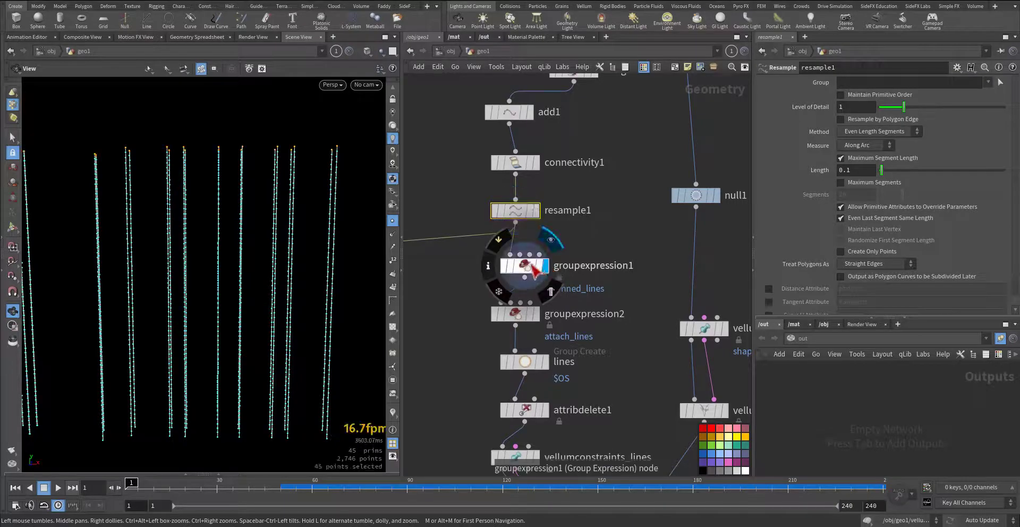
left_click(532, 268)
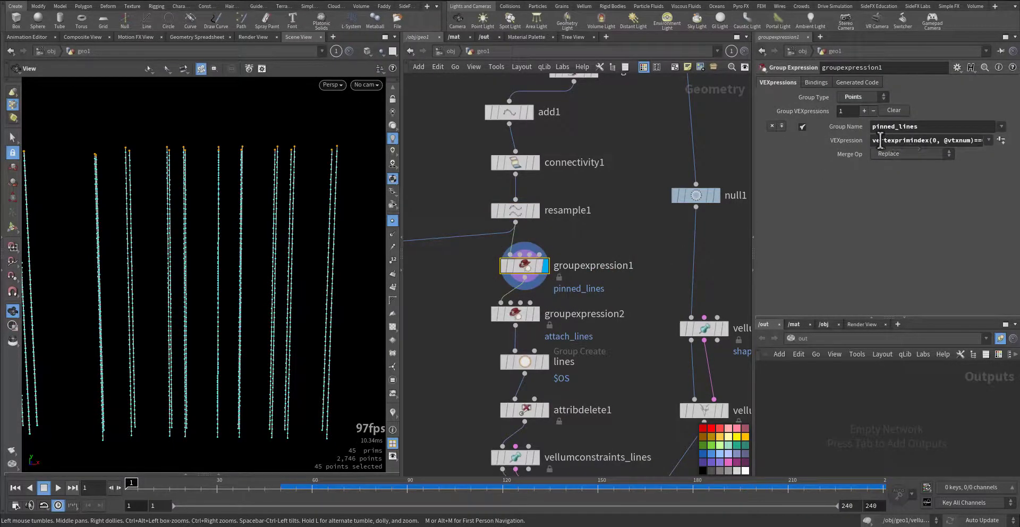
left_click_drag(880, 140, 1012, 146)
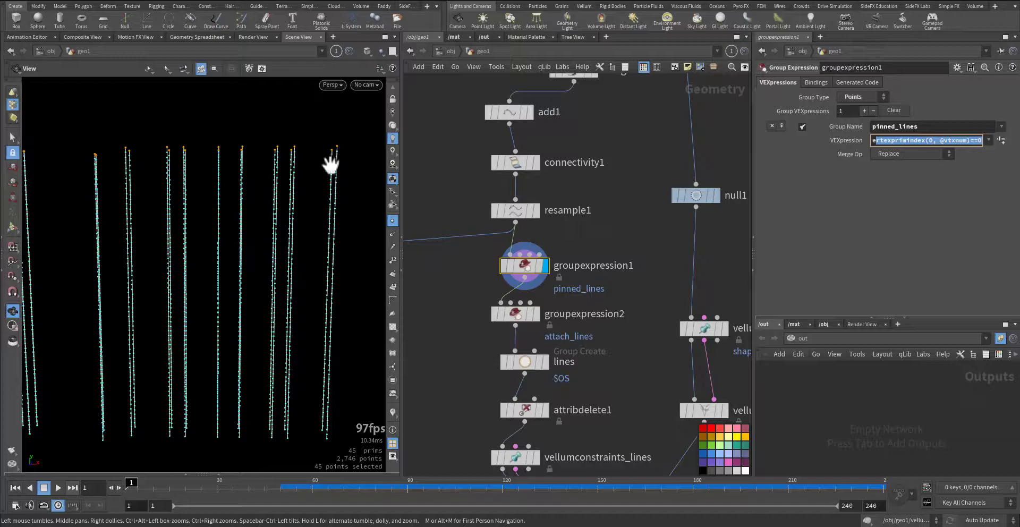
middle_click_drag(254, 199, 336, 242)
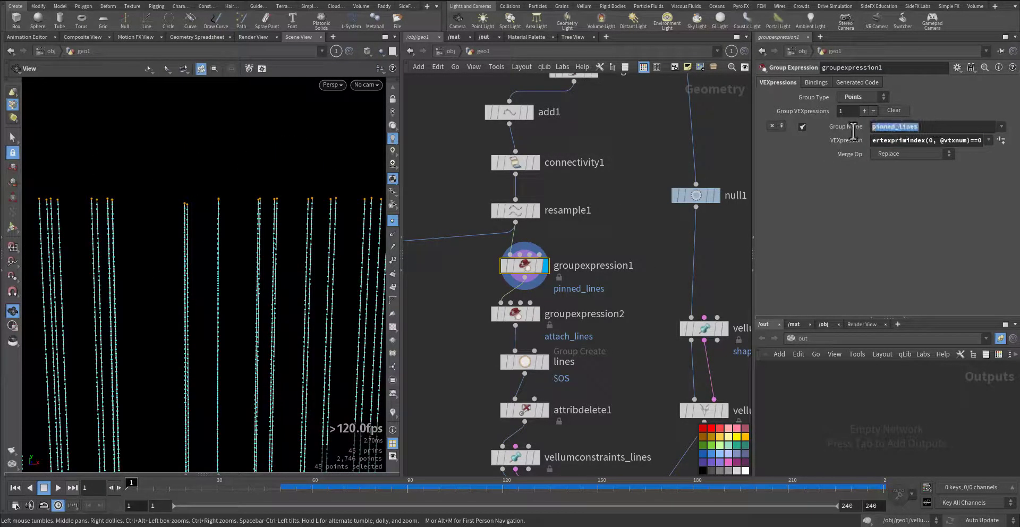
Step: Display groupexpression2 and examine the attach_lines points at the lines' lower ends
middle_click_drag(579, 325, 589, 279)
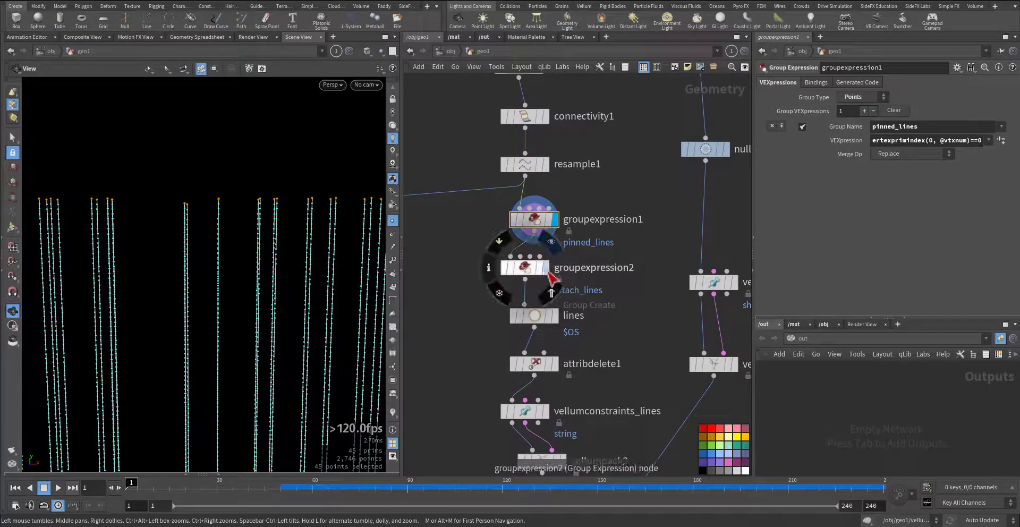
left_click(547, 271)
left_click(534, 272)
middle_click_drag(324, 319, 303, 179)
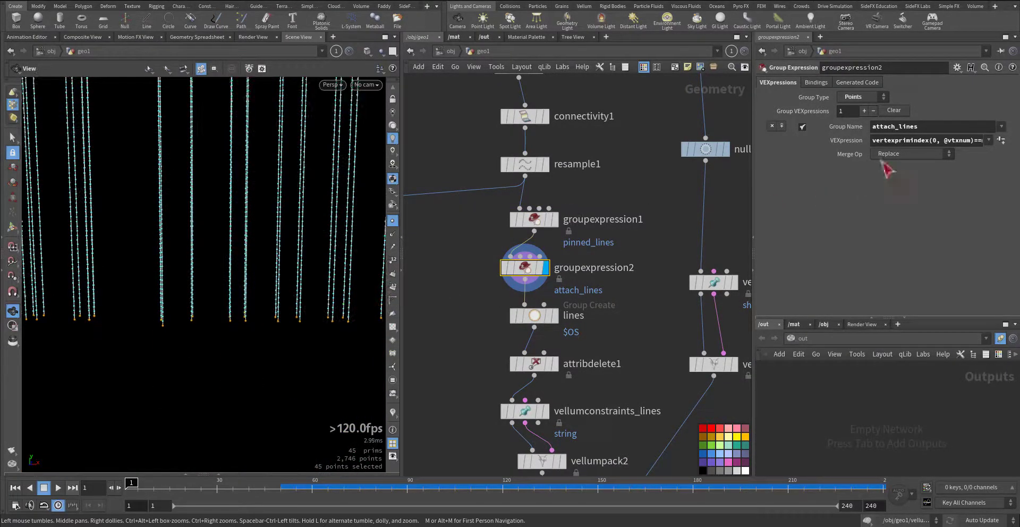
Step: Review the attach_lines VEXpression in groupexpression2 and display the lines group node's settings
left_click_drag(872, 140, 1012, 165)
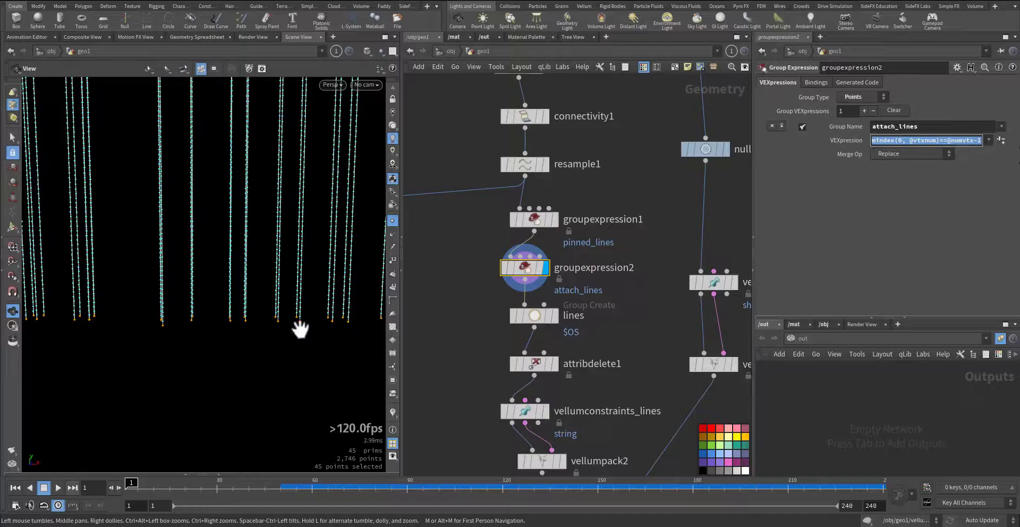
middle_click_drag(484, 314, 485, 269)
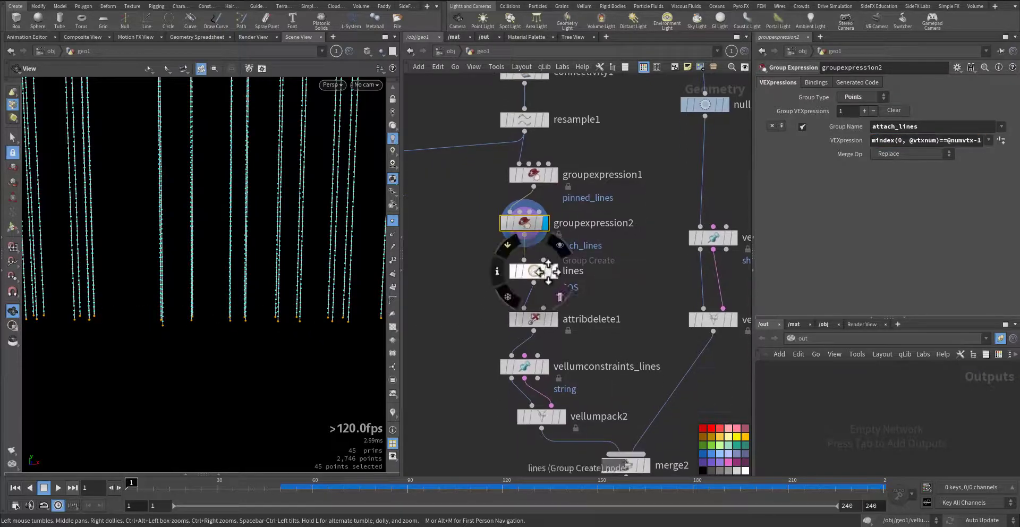
left_click(538, 272)
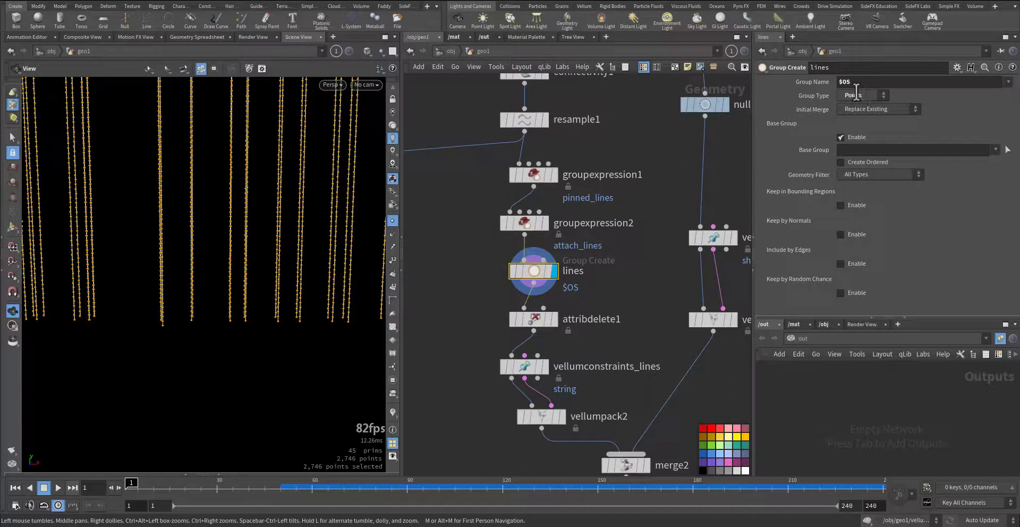
Step: Display attribdelete1 and check which point attribute it deletes
left_click(553, 319)
double_click(845, 105)
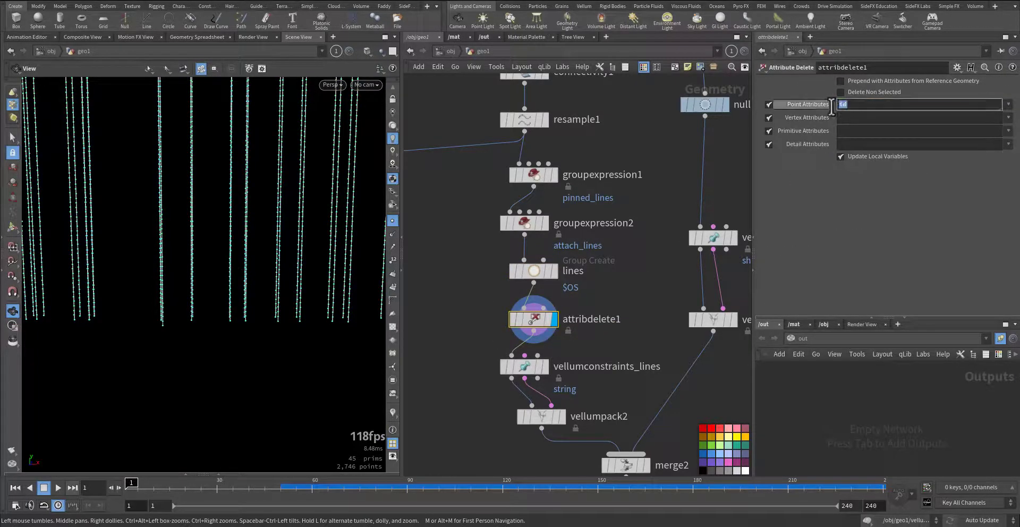
Step: Display vellumconstraints_lines and review its constraint type among the available options
middle_click_drag(649, 403, 653, 360)
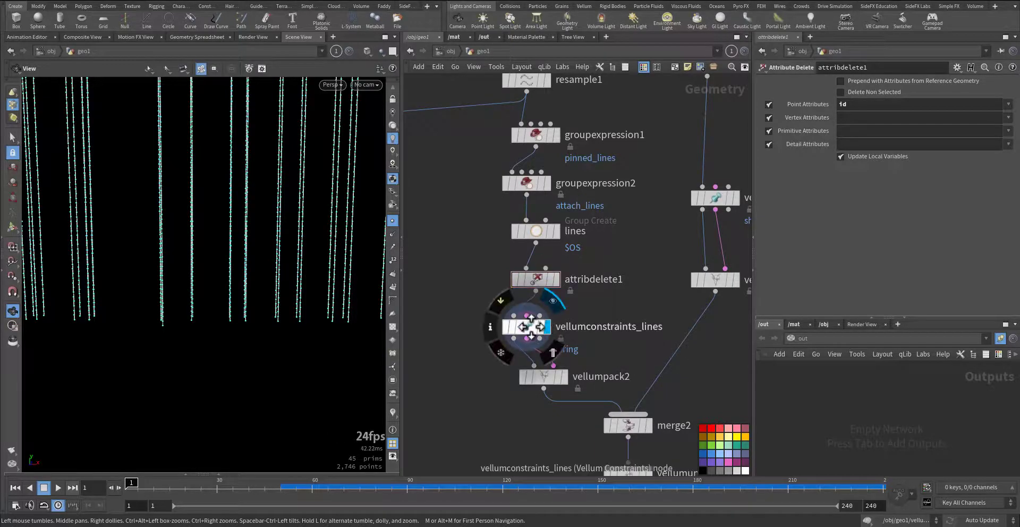
left_click(531, 327)
scroll(531, 327, "up", 2)
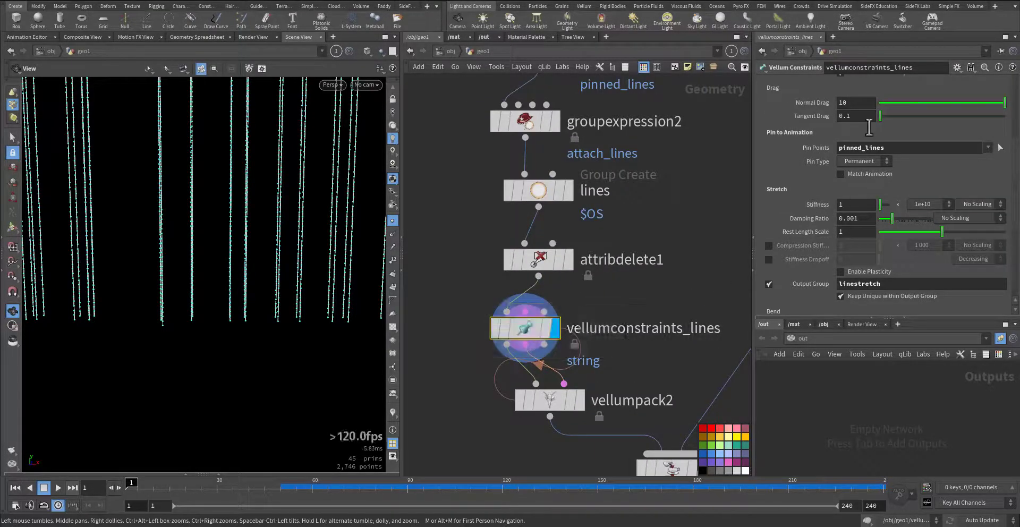
scroll(799, 180, "up", 3)
scroll(800, 179, "up", 3)
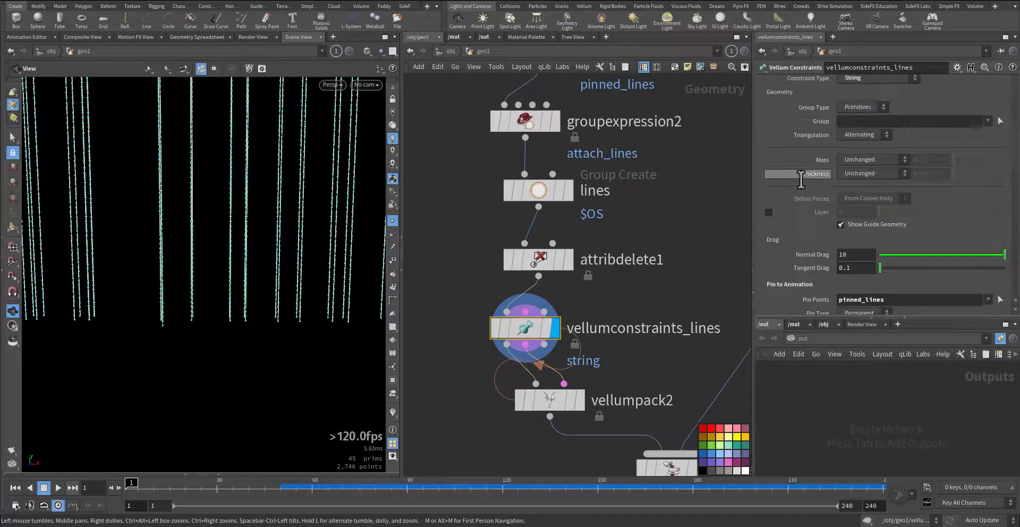
left_click(865, 82)
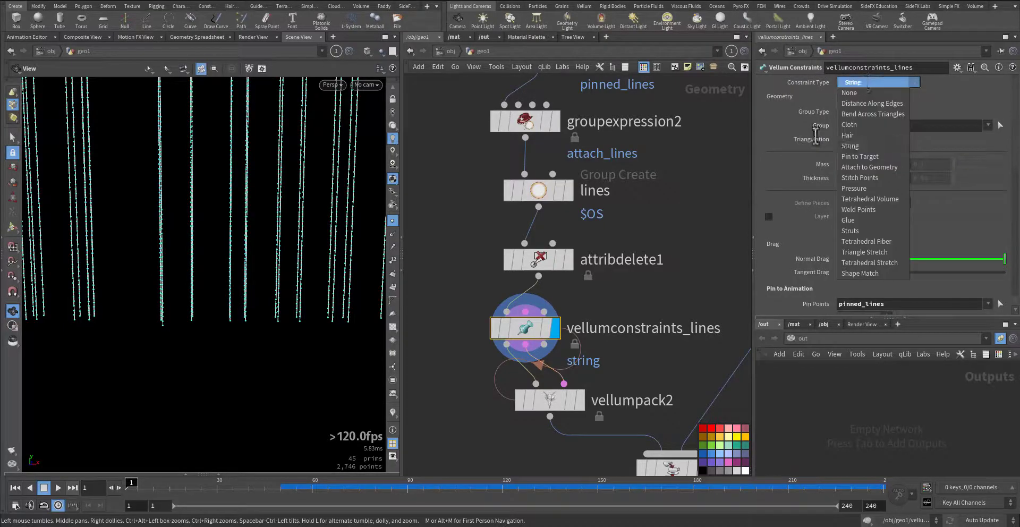
left_click(740, 167)
Step: Examine the lines' upper ends and pick pinned_lines as the Pin Points group of vellumconstraints_lines
scroll(802, 202, "down", 3)
scroll(808, 218, "down", 1)
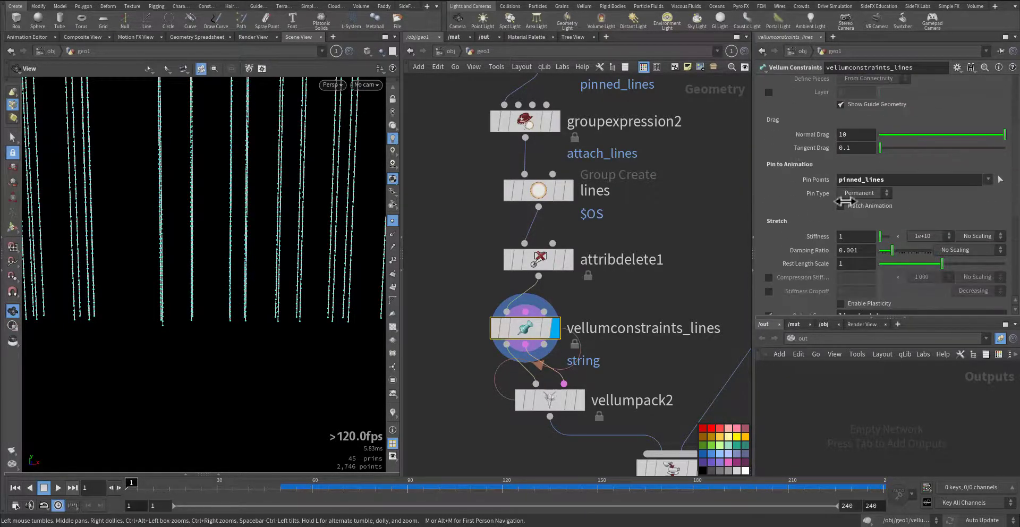
middle_click_drag(349, 208, 345, 336)
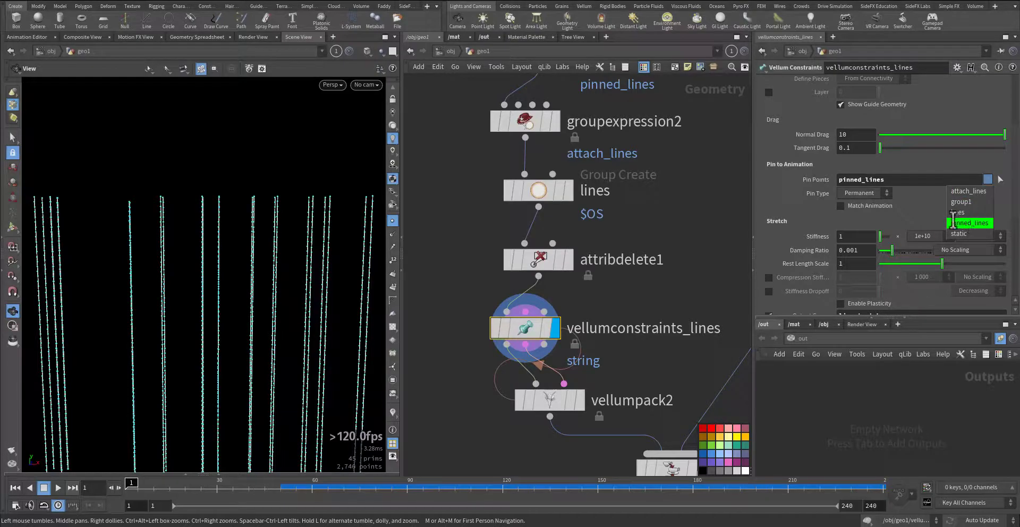
left_click(954, 223)
Step: Review the stretch, output group and bend settings of vellumconstraints_lines
scroll(797, 272, "down", 6)
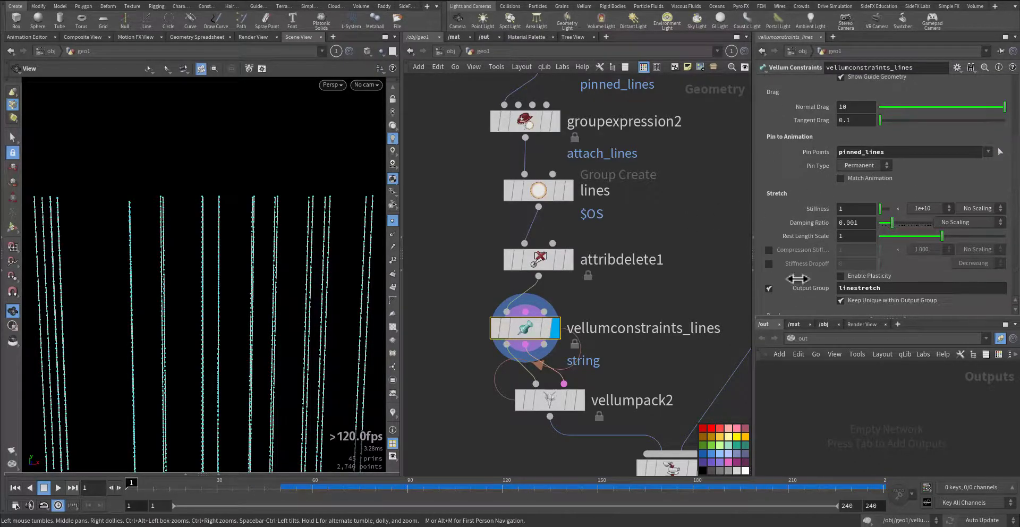
scroll(784, 291, "down", 2)
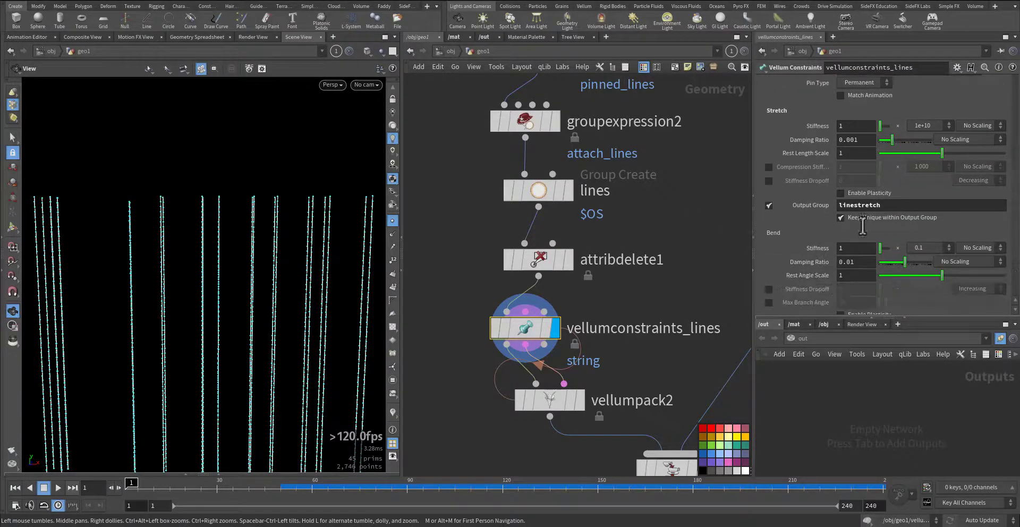
scroll(802, 250, "down", 3)
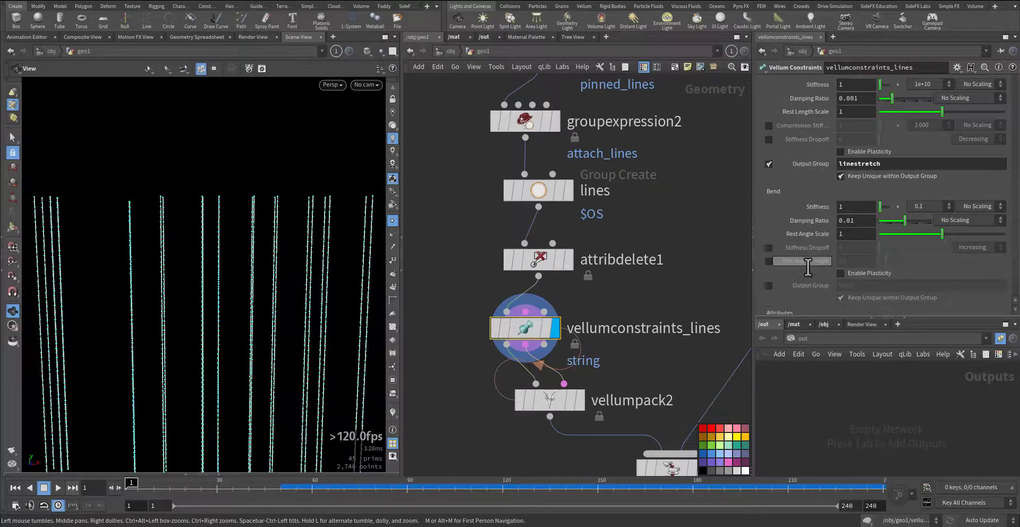
scroll(807, 281, "up", 12)
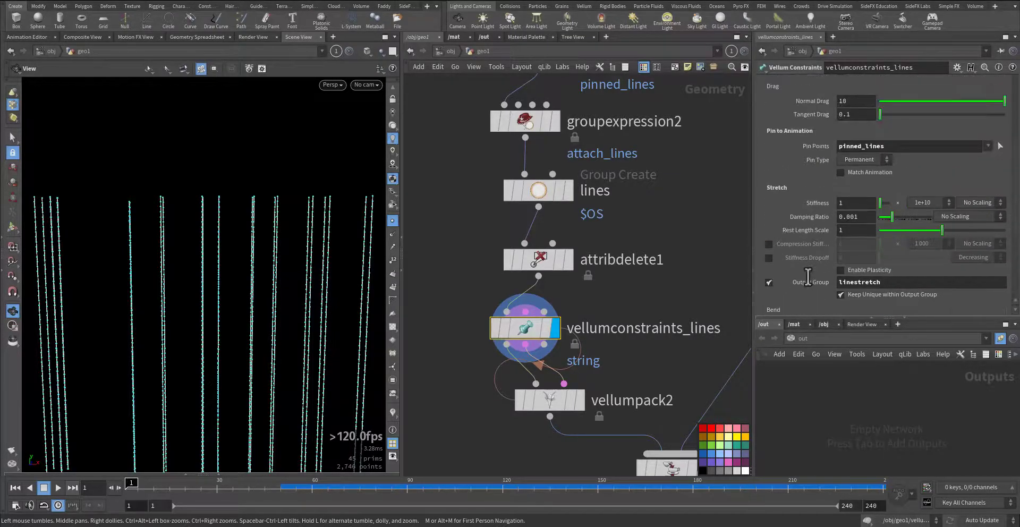
Step: Display vellumpack2 and inspect the node information for its packed geometry
middle_click_drag(628, 328, 615, 245)
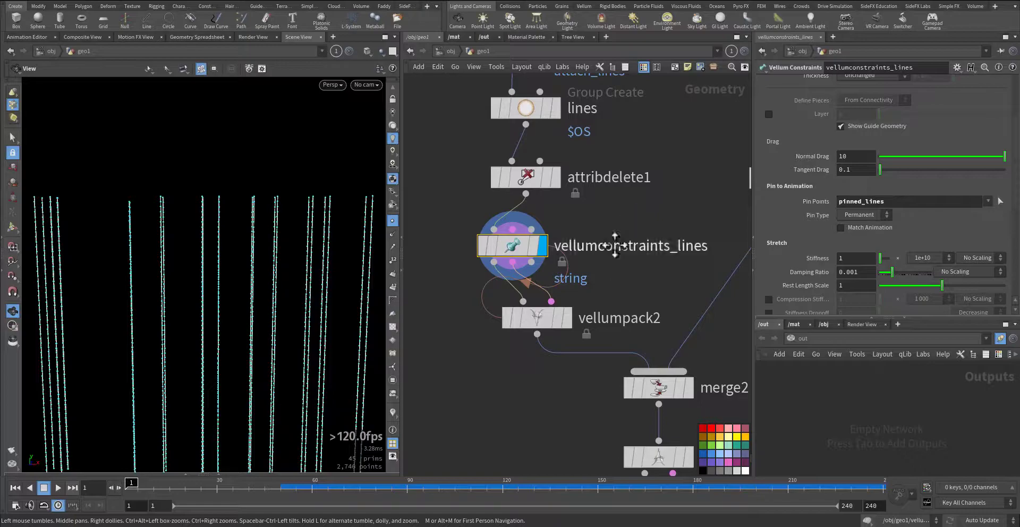
left_click(568, 318)
left_click(538, 319)
right_click_drag(348, 321, 287, 348)
middle_click(510, 321)
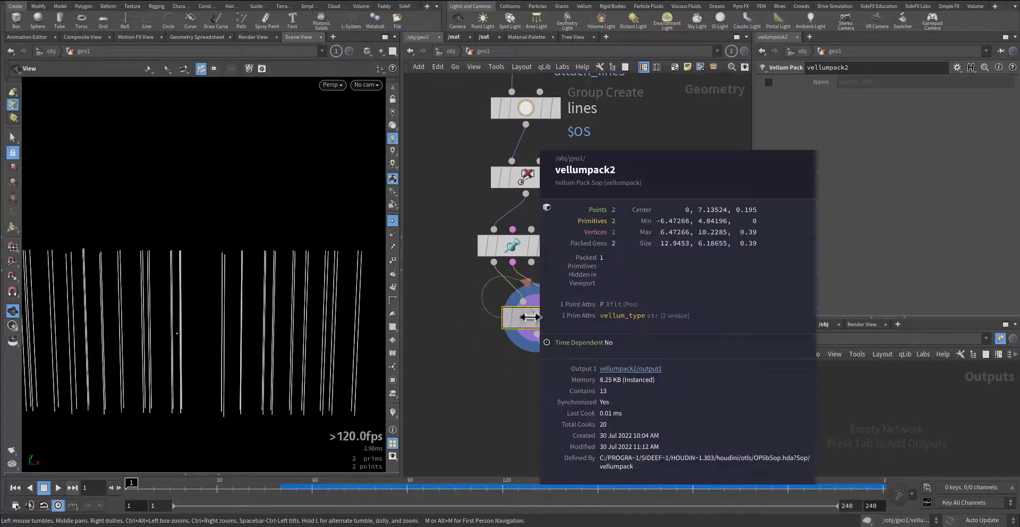
Step: Display the box group node on the letters branch and examine its group name and the HOUDINI text primitives it groups
scroll(651, 266, "down", 6)
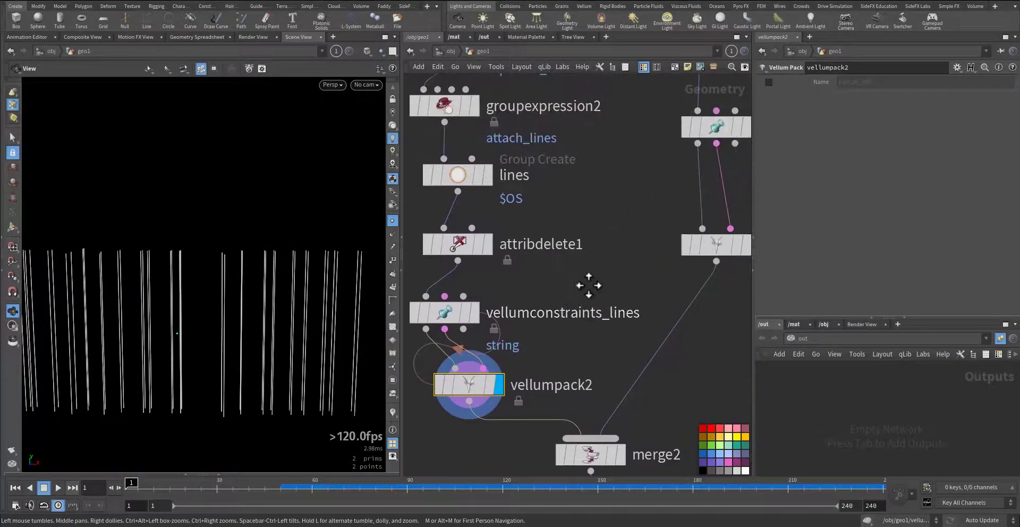
middle_click_drag(603, 292, 578, 383)
scroll(637, 314, "up", 5)
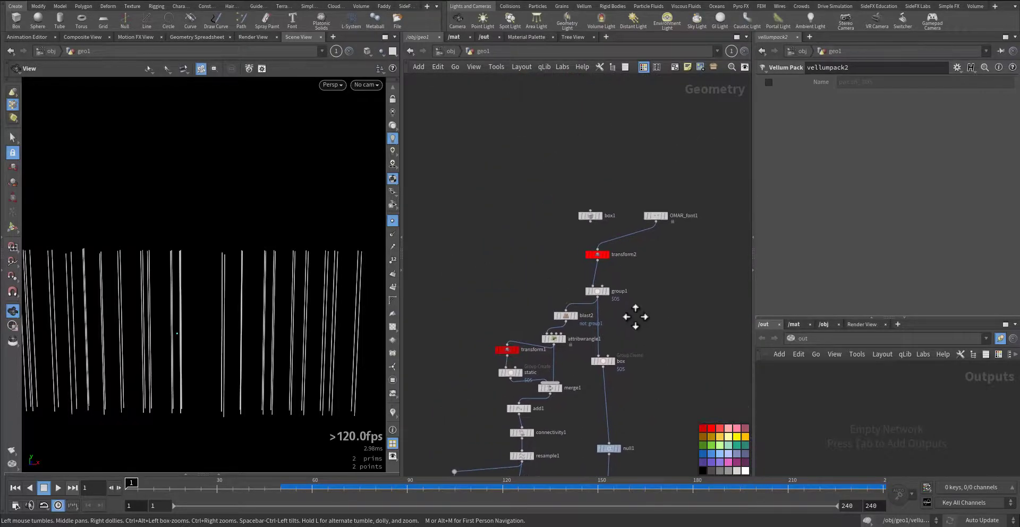
middle_click_drag(631, 350, 620, 212)
left_click(594, 331)
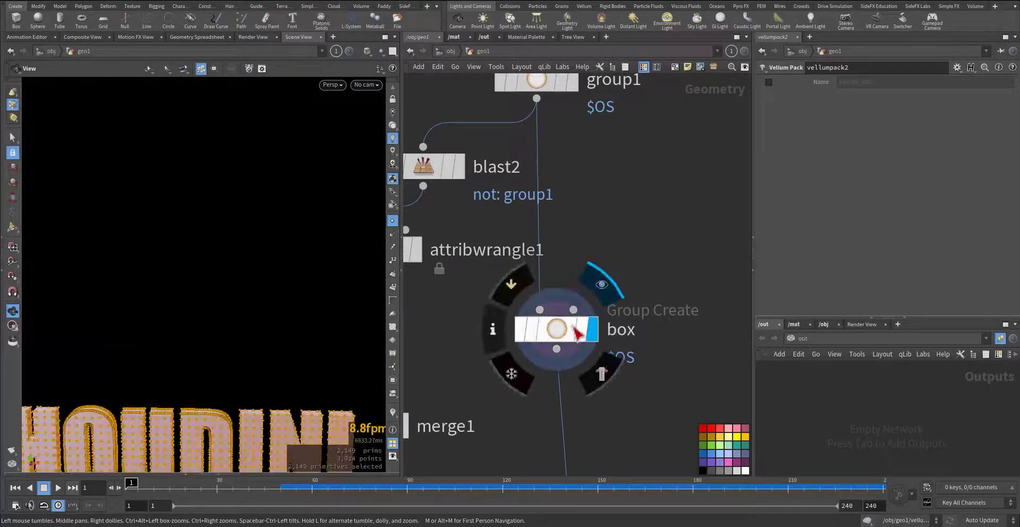
left_click(575, 330)
right_click_drag(344, 345, 257, 374)
middle_click_drag(257, 372, 264, 334)
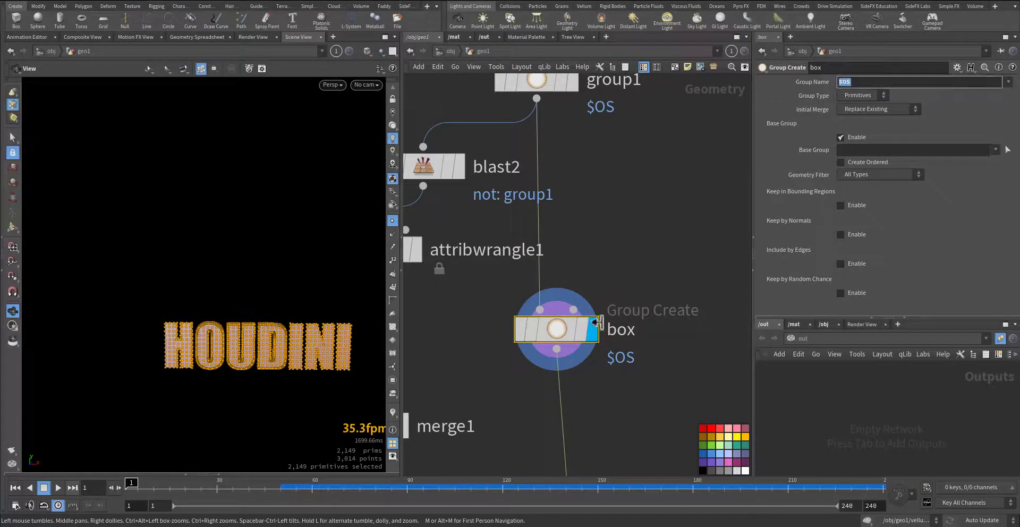
double_click(621, 329)
left_click(624, 403)
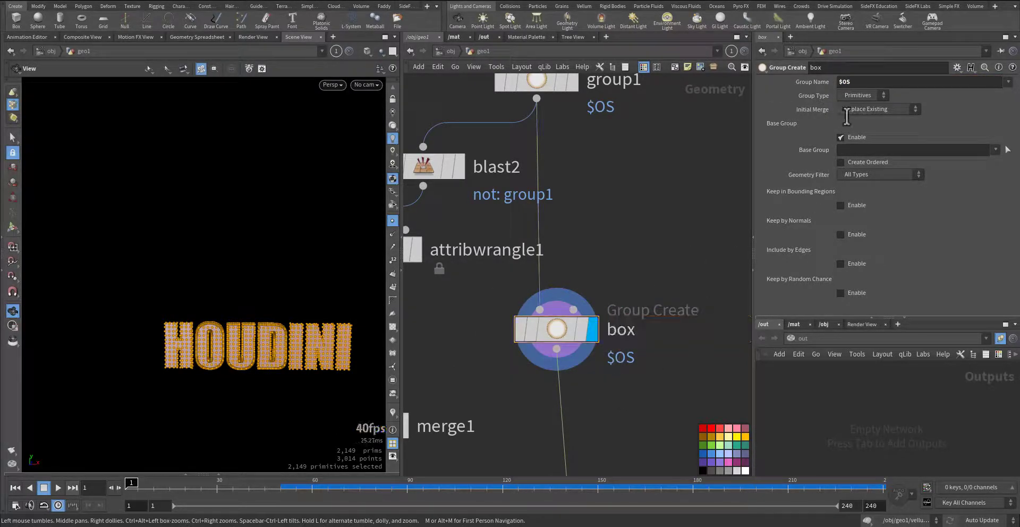
Step: Display the null1 node below the box group
middle_click_drag(622, 433, 687, 276)
middle_click_drag(688, 374, 645, 247)
middle_click_drag(649, 346, 606, 278)
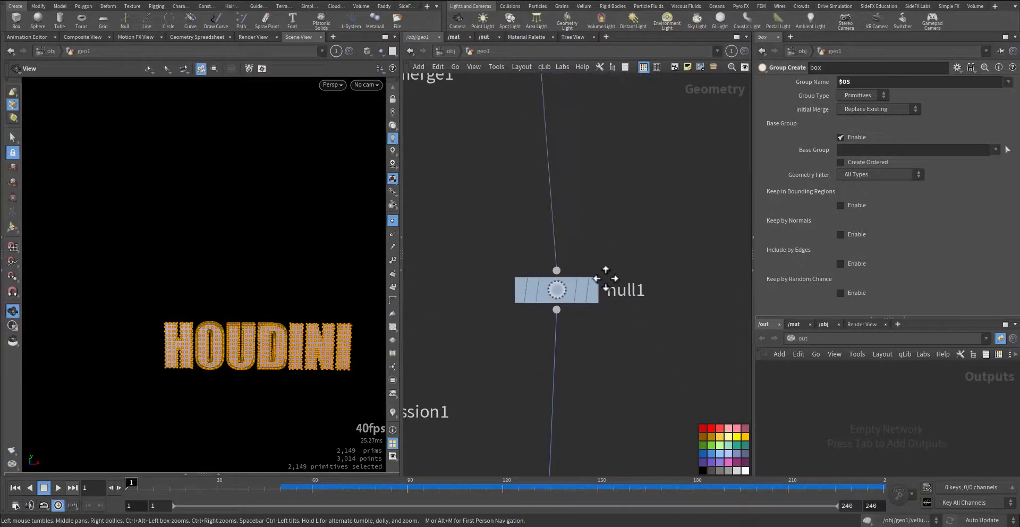
left_click(592, 290)
Step: Display vellumconstraints_box and review its Shape Match constraint type, mass and stiffness settings
scroll(610, 368, "down", 5)
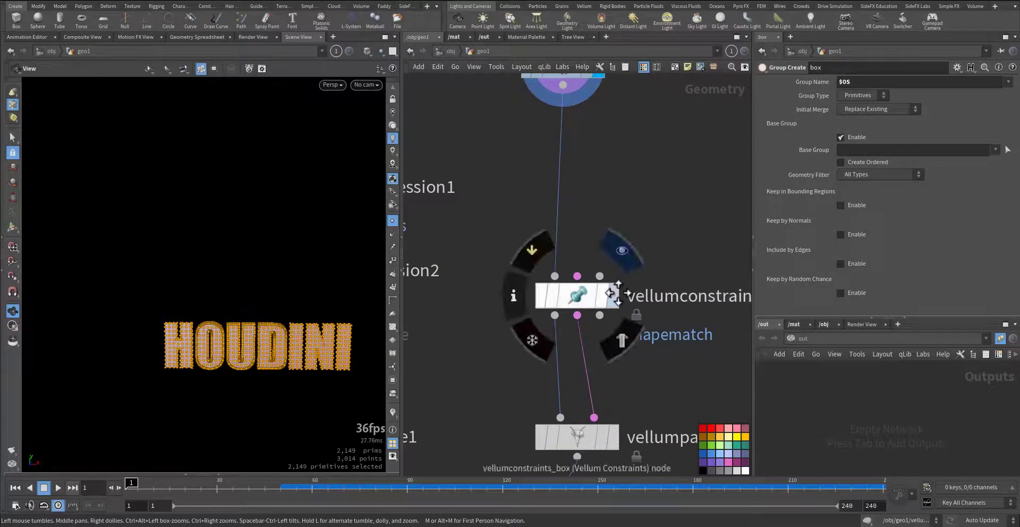
left_click(613, 295)
left_click(590, 296)
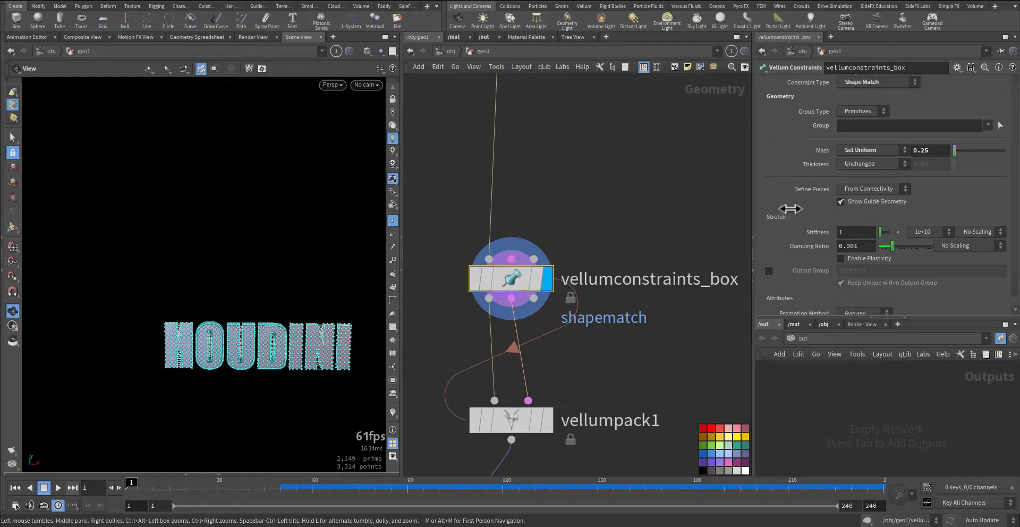
left_click(856, 82)
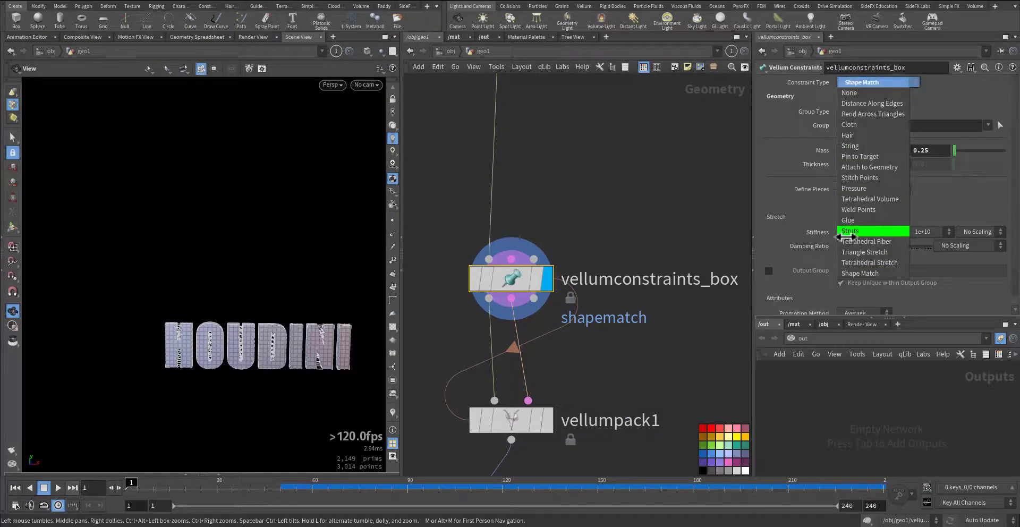
left_click(857, 274)
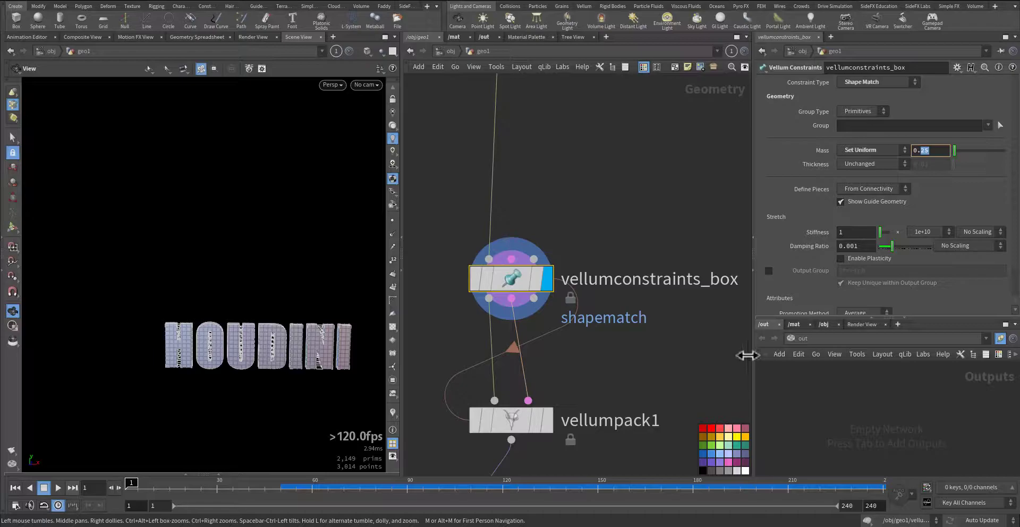
scroll(801, 274, "down", 2)
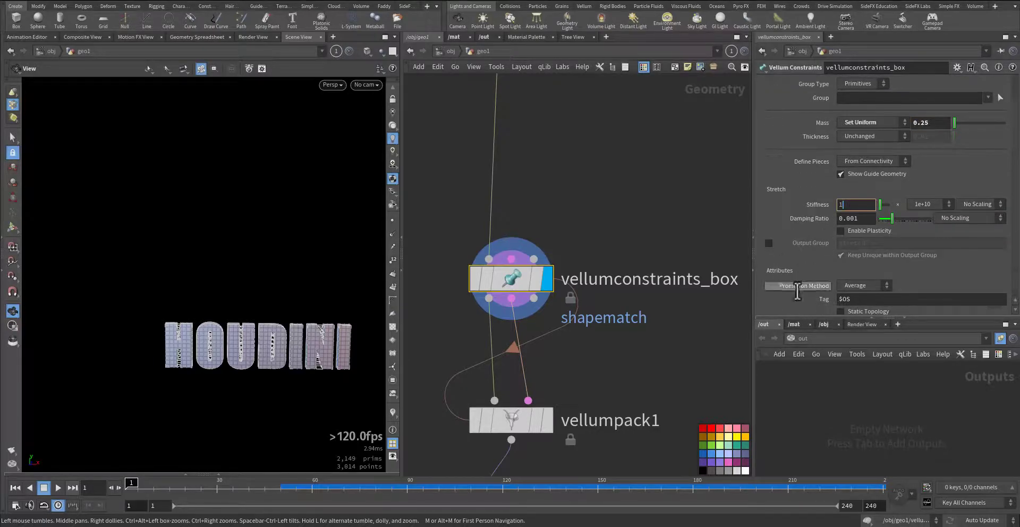
Step: Display vellumpack1 and view its packed HOUDINI letters
middle_click_drag(620, 376, 672, 253)
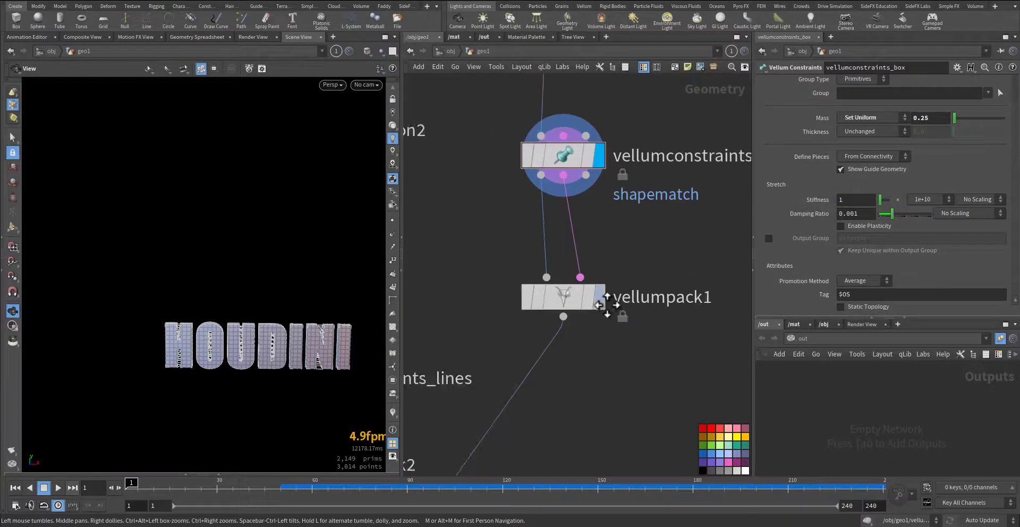
left_click(605, 301)
left_click(573, 301)
Step: Reposition the vellumpack1 node just above merge2, level with vellumpack2
middle_click_drag(564, 404, 610, 276)
scroll(611, 275, "down", 3)
mouse_move(627, 186)
left_click_drag(624, 180, 600, 276)
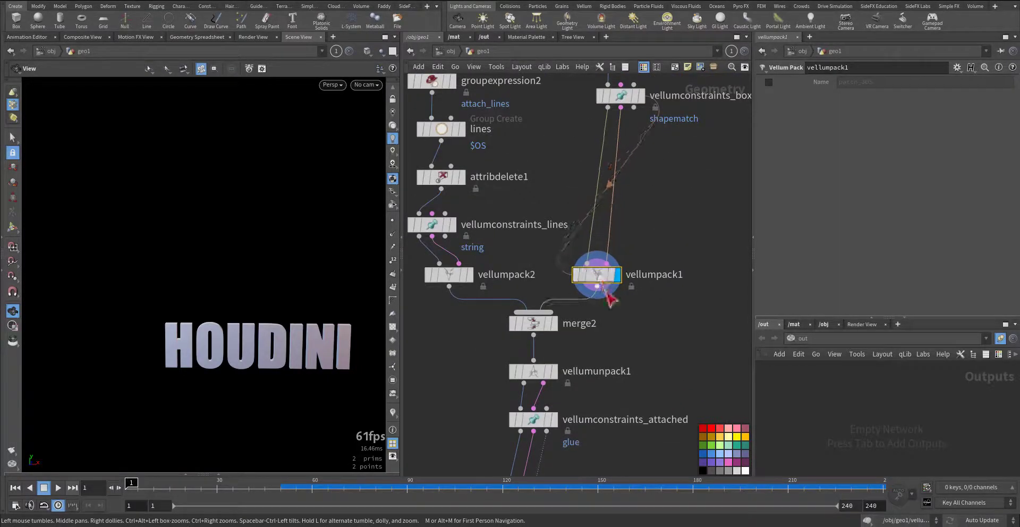
Step: Display merge2 and examine up close where the hanging lines meet the tops of the letters
middle_click_drag(597, 326, 651, 262)
scroll(611, 262, "up", 3)
left_click(600, 242)
left_click(563, 242)
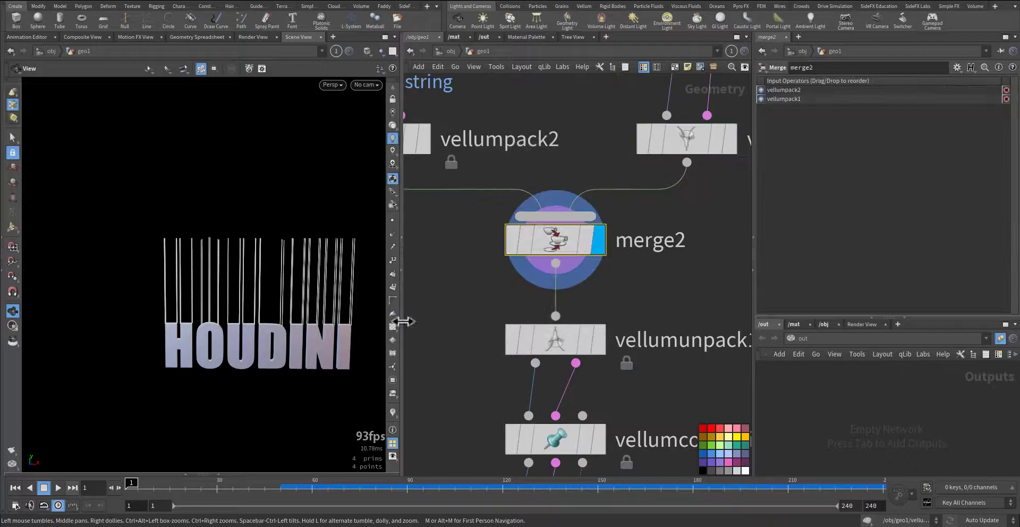
right_click_drag(268, 303, 445, 281)
left_click_drag(260, 326, 303, 326)
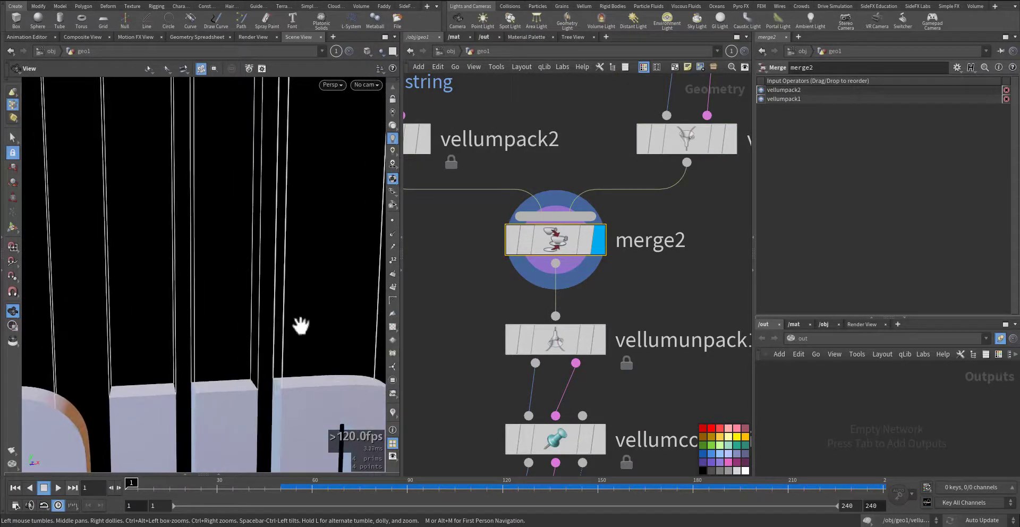
right_click_drag(303, 326, 271, 360)
middle_click_drag(311, 287, 305, 205)
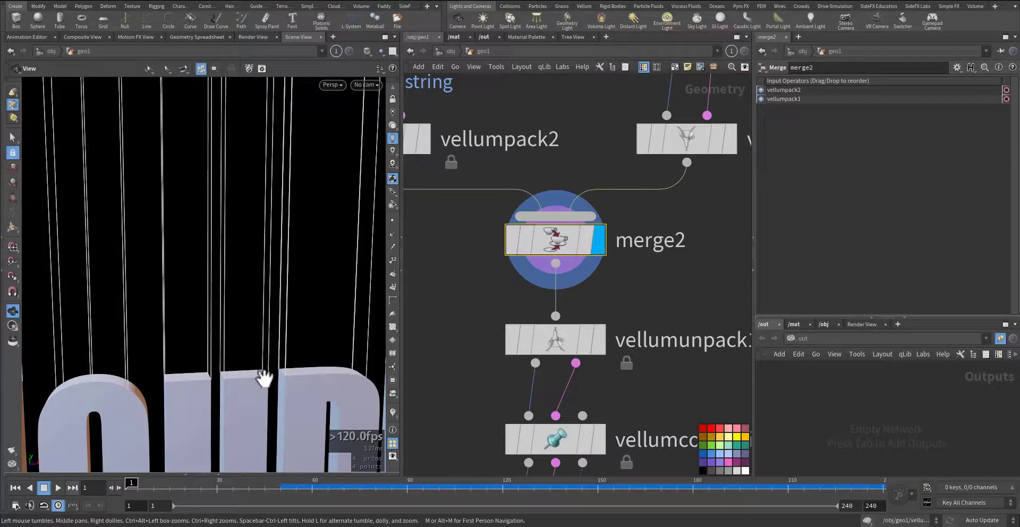
scroll(264, 379, "up", 3)
Step: Display vellumunpack1 and review its transfer attribute settings
middle_click_drag(462, 367, 442, 322)
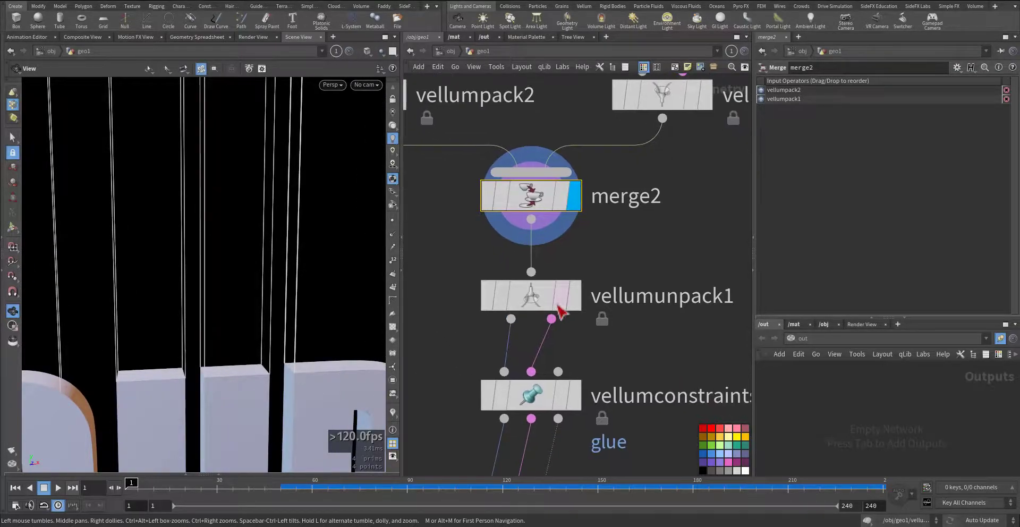
left_click(576, 299)
left_click(540, 304)
Step: Display vellumconstraints_attached and review its glue constraint's source group, target group and search distance
middle_click_drag(468, 355, 467, 275)
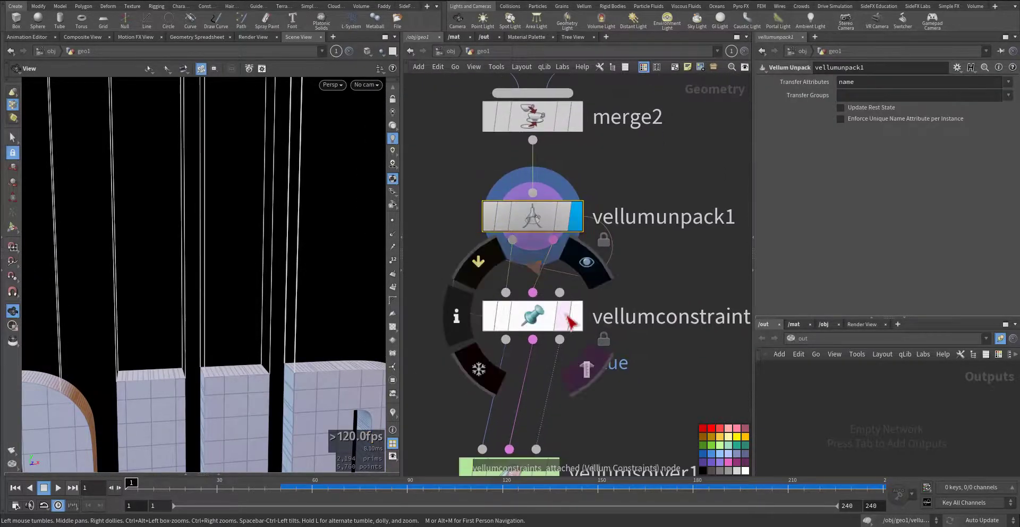
left_click(526, 317)
middle_click_drag(674, 336, 576, 386)
scroll(795, 249, "up", 7)
scroll(795, 250, "up", 5)
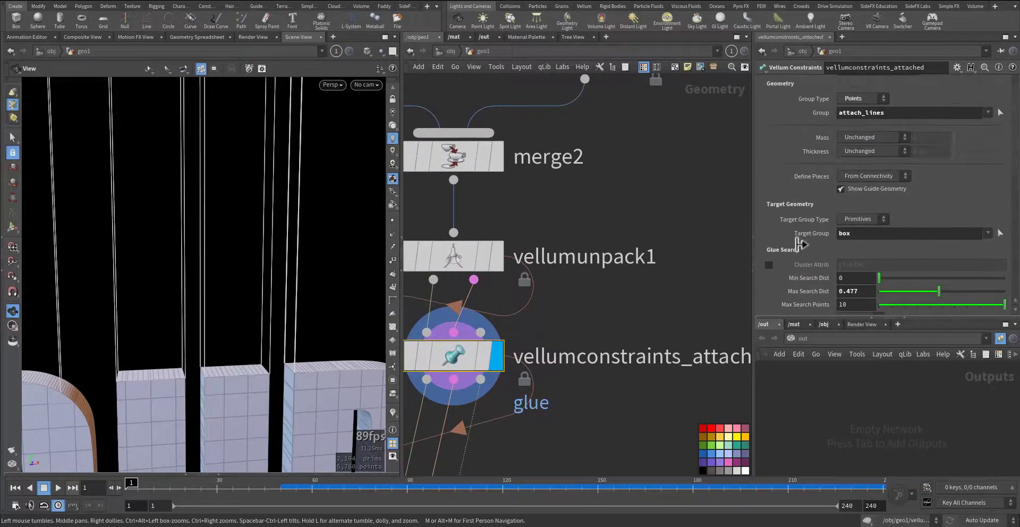
Step: Review the glue constraint type and the available source and target groups of vellumconstraints_attached
left_click(907, 318)
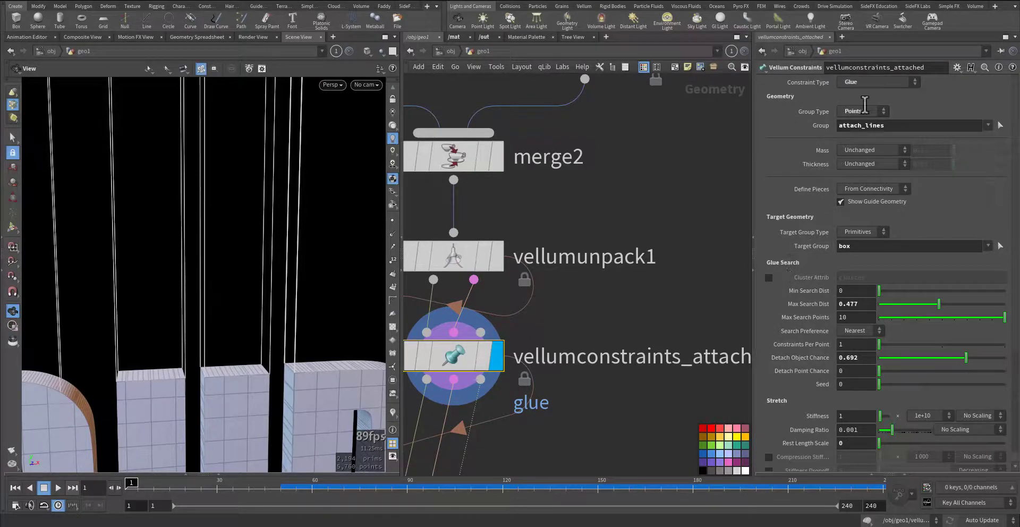
left_click(871, 82)
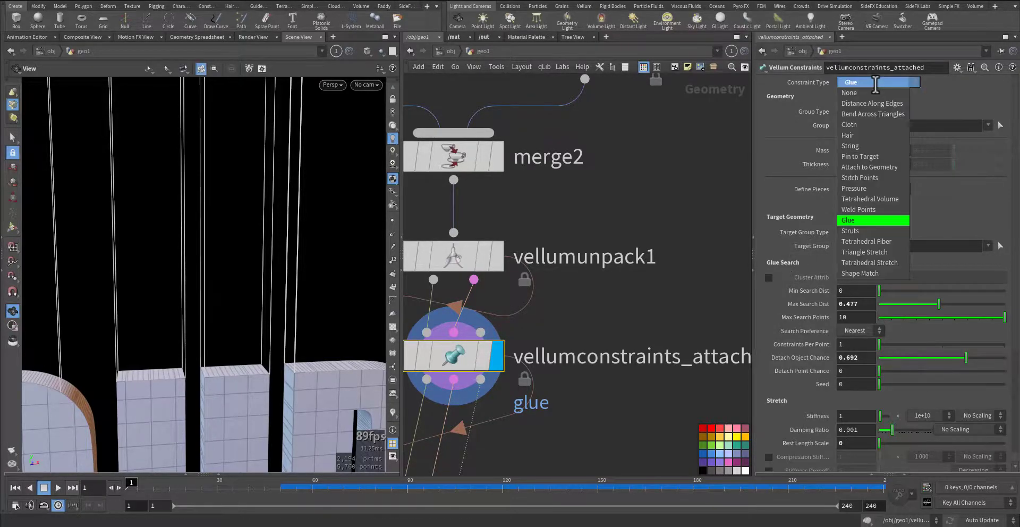
left_click(864, 219)
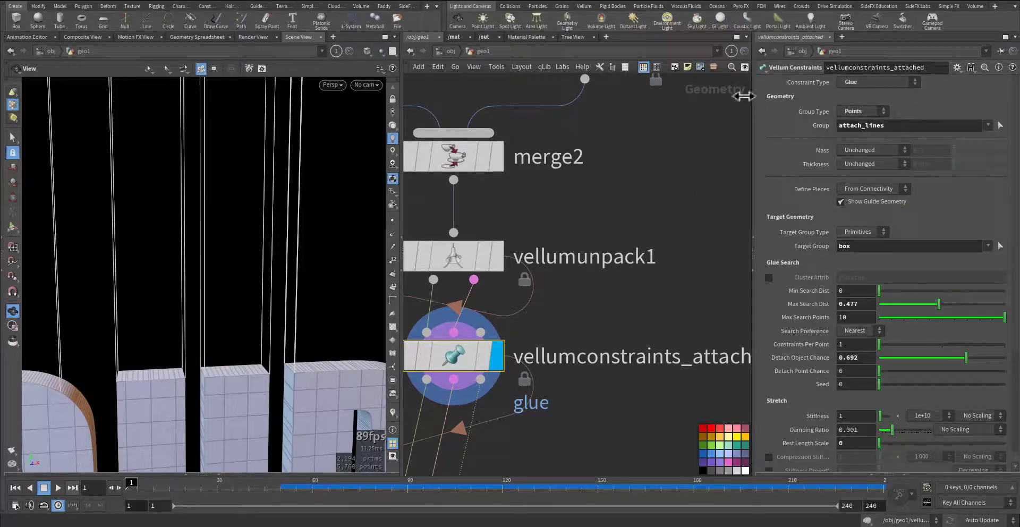
left_click(986, 125)
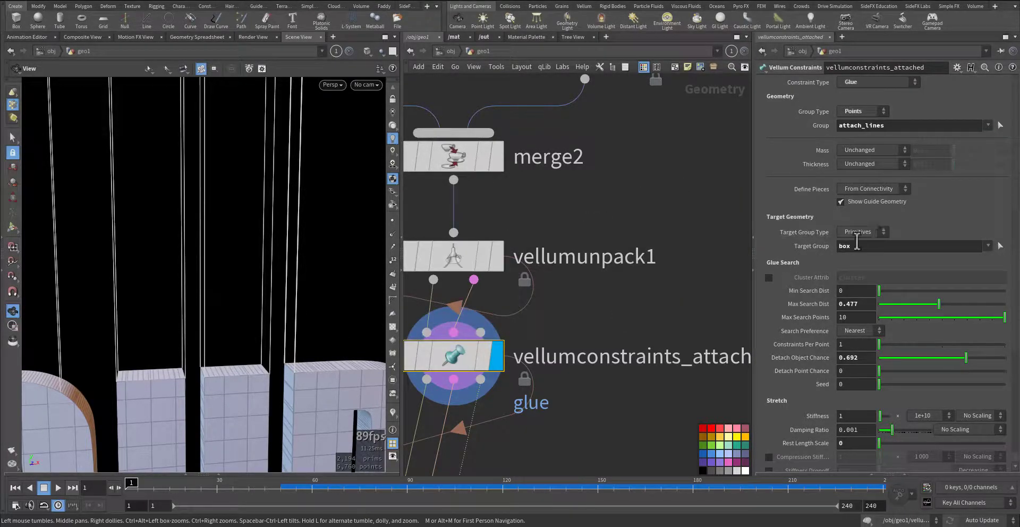
left_click(987, 246)
middle_click_drag(674, 325, 696, 235)
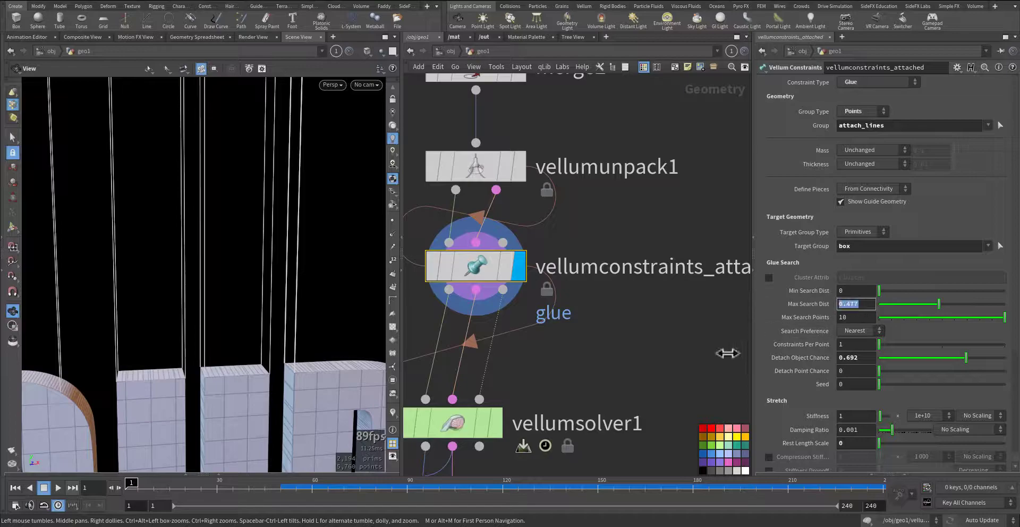
left_click(987, 246)
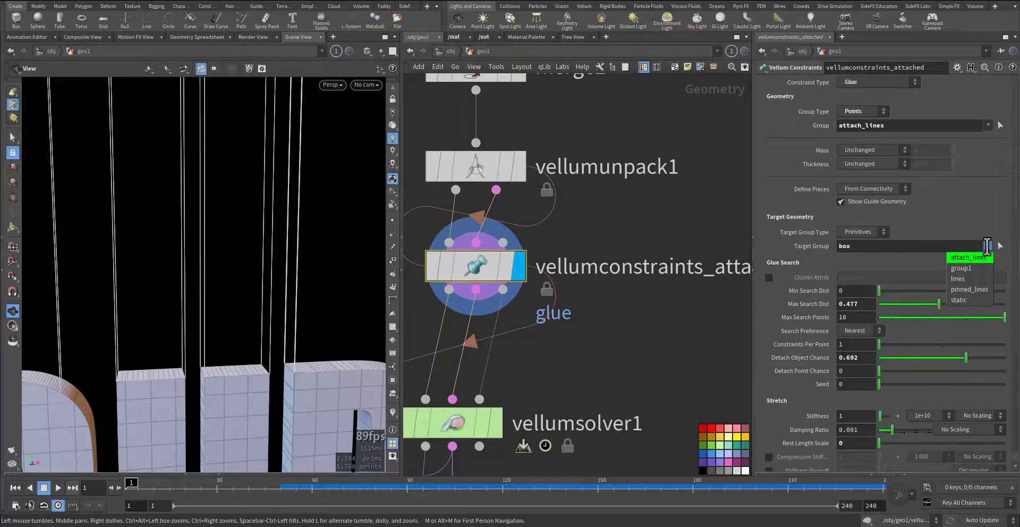
left_click(988, 246)
Step: Display vellumsolver1 and review the rest length scale in the stretch settings of vellumconstraints_attached
middle_click_drag(679, 341, 733, 223)
left_click(547, 302)
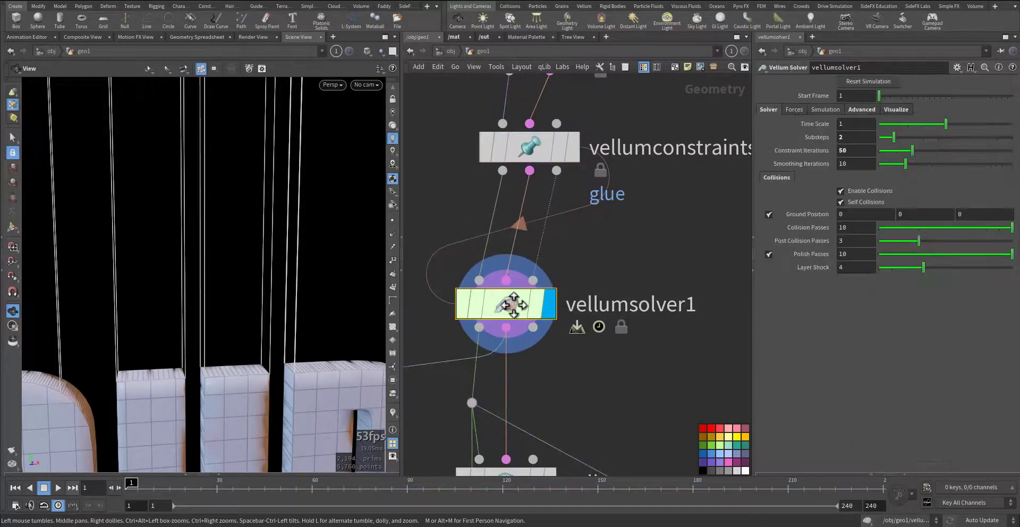
left_click(556, 152)
scroll(770, 372, "down", 3)
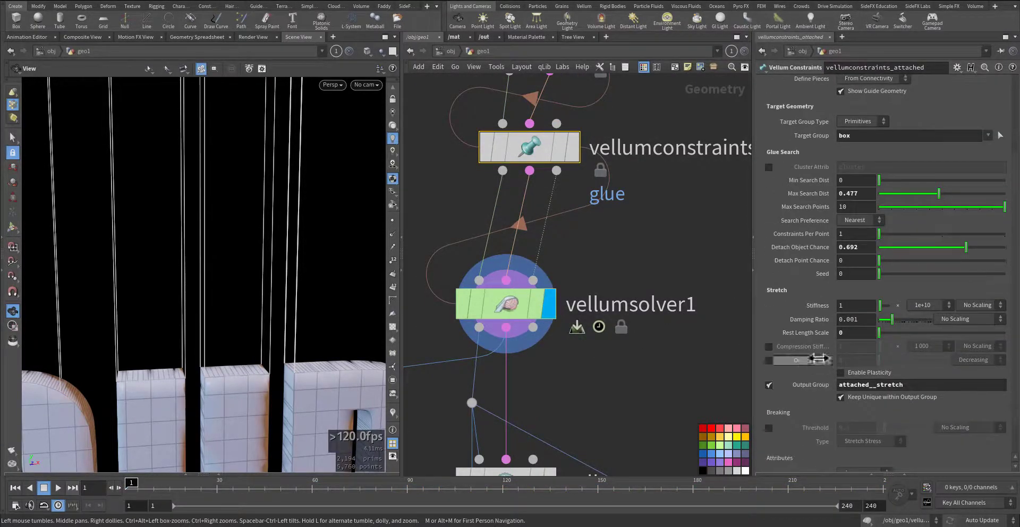
left_click(856, 333)
scroll(594, 388, "down", 3)
Step: Play the simulation with all the hanging letters in view and return the timeline to frame 1
middle_click_drag(591, 397, 640, 321)
right_click_drag(347, 316, 259, 345)
middle_click_drag(260, 344, 176, 322)
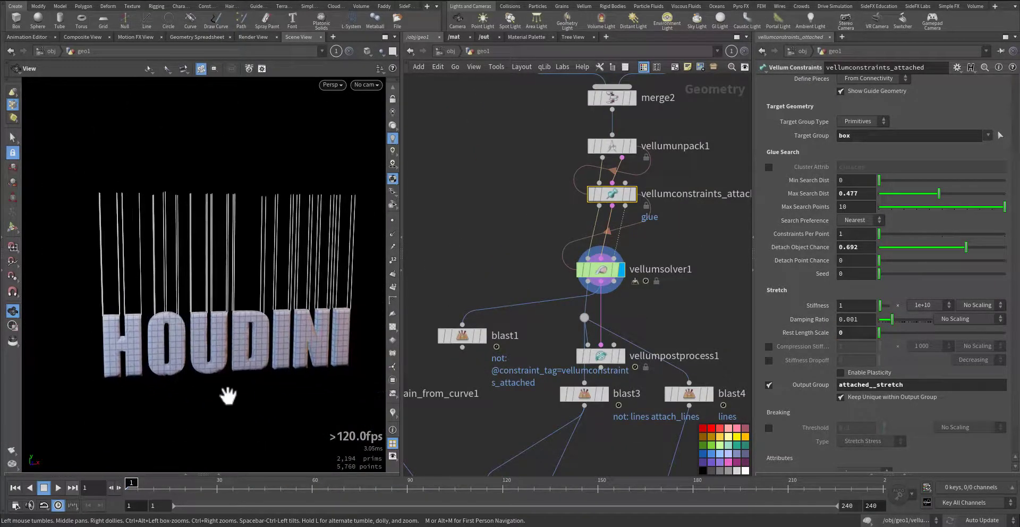
left_click(58, 489)
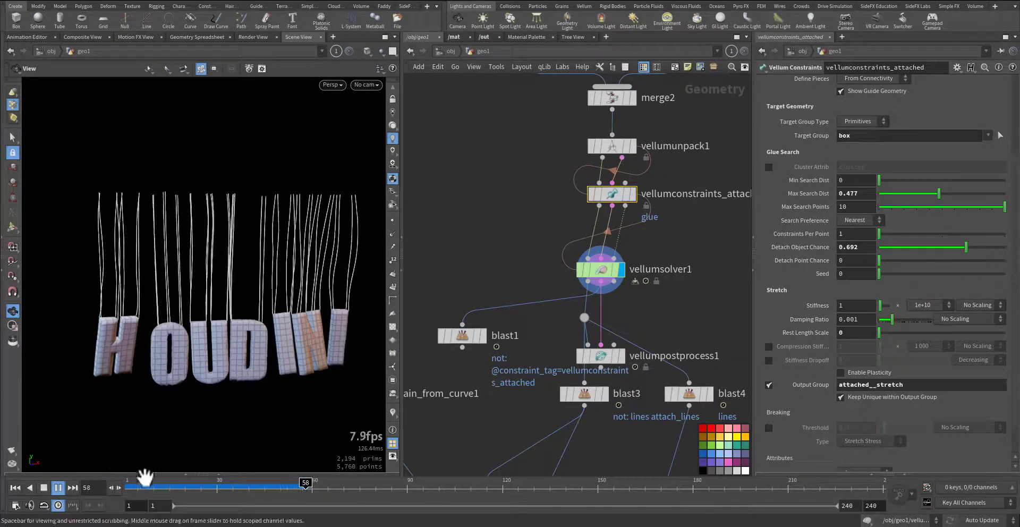
left_click(128, 486)
Step: Open the forces network inside vellumsolver1, review popforce1's force and noise settings, and play the simulation to watch the letters swing
left_click(589, 269)
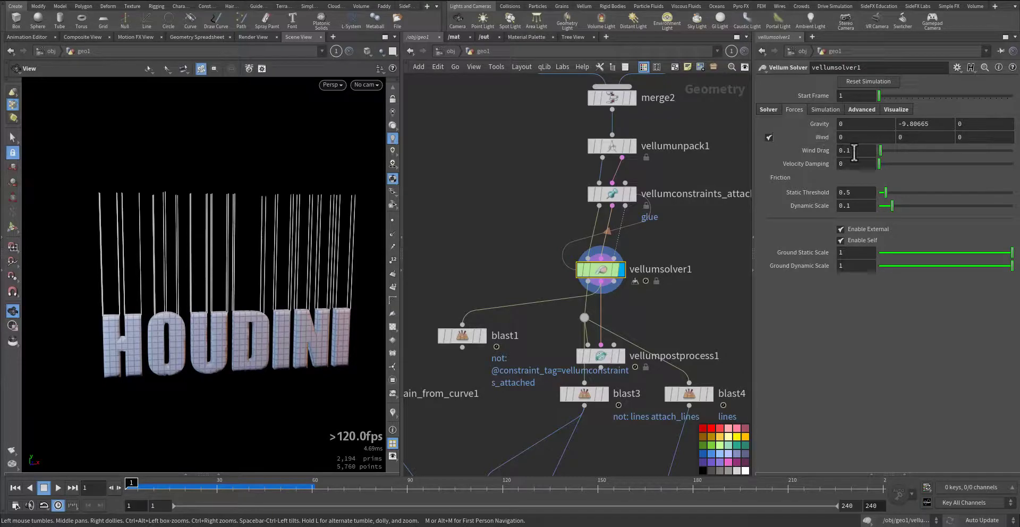
double_click(600, 271)
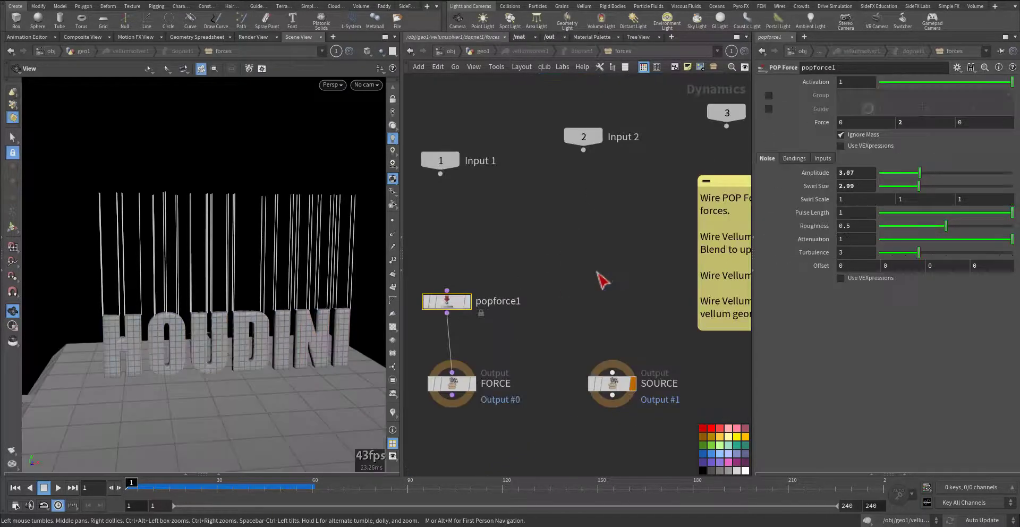
middle_click_drag(550, 295, 636, 266)
right_click_drag(581, 278, 583, 225)
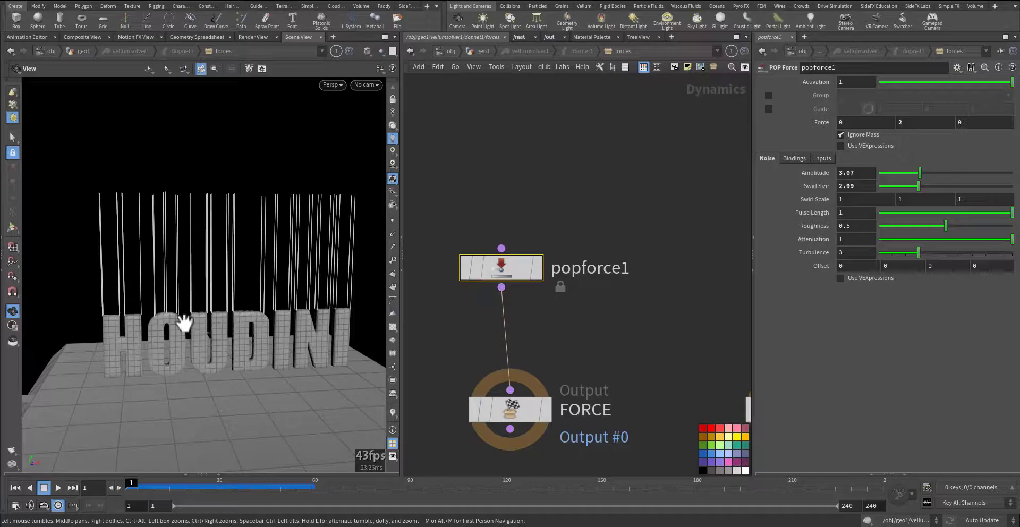
left_click(857, 186)
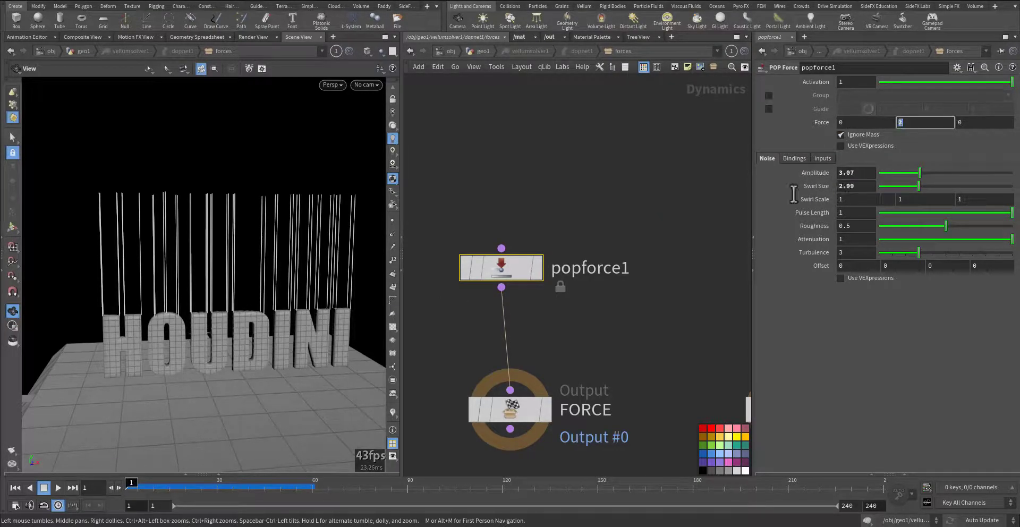
left_click(454, 359)
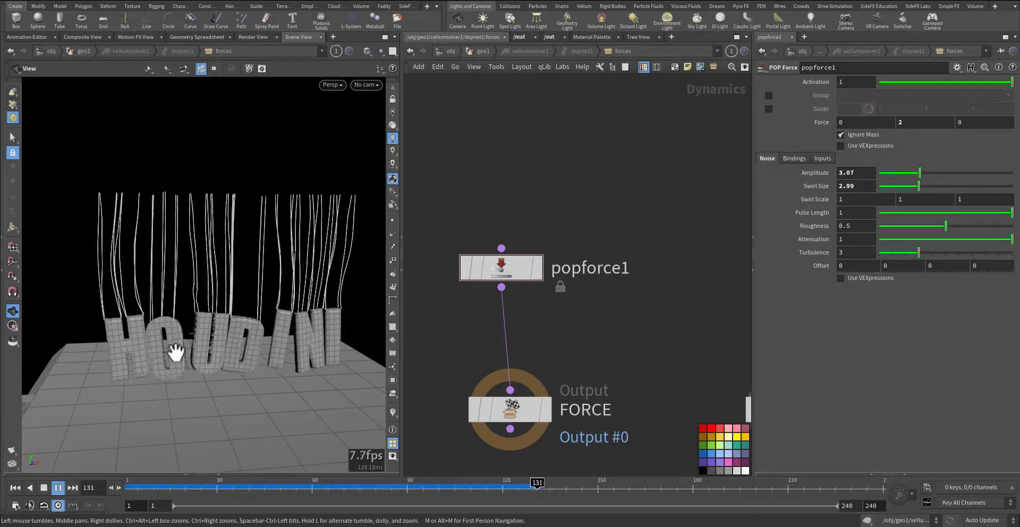
left_click_drag(206, 408, 194, 366)
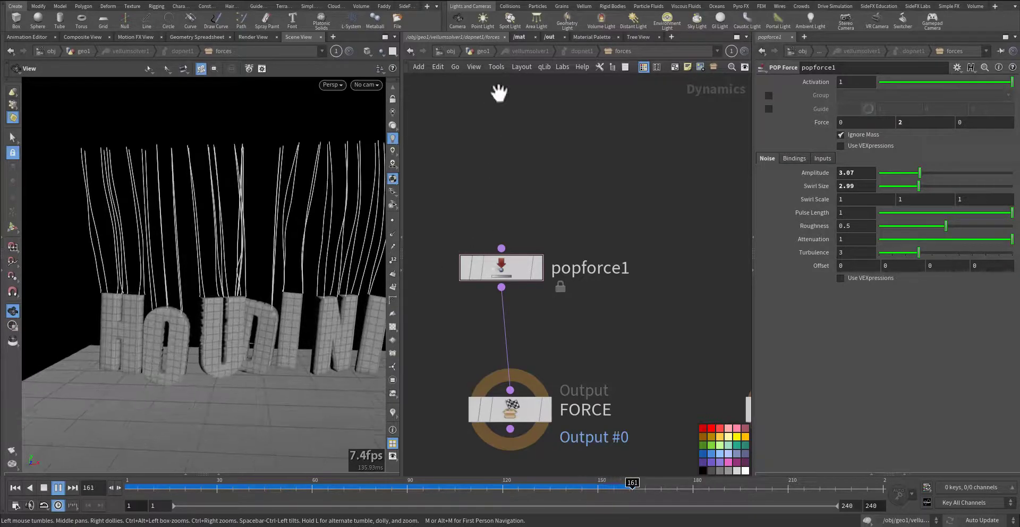
Step: Return to the geo1 network and review vellumsolver1's substeps and constraint iterations
left_click(483, 51)
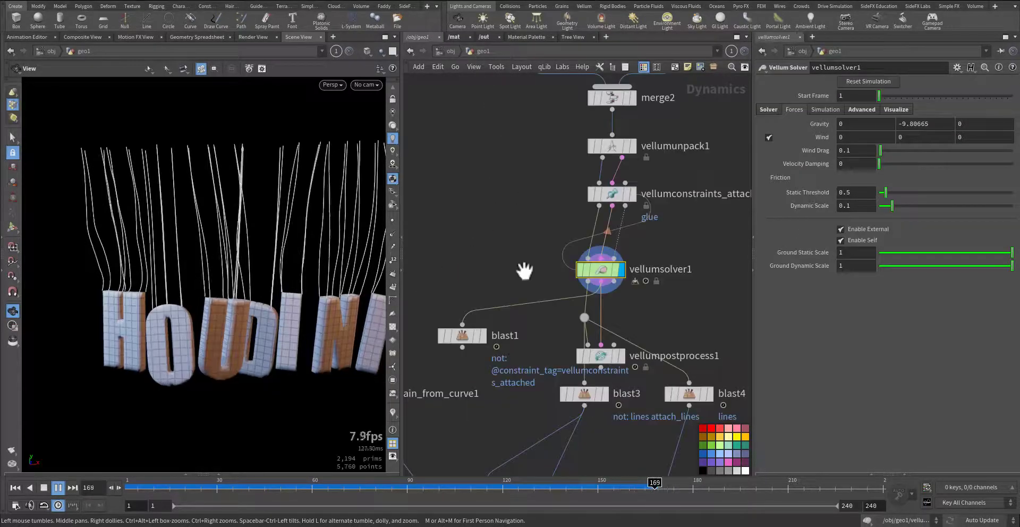
left_click(769, 109)
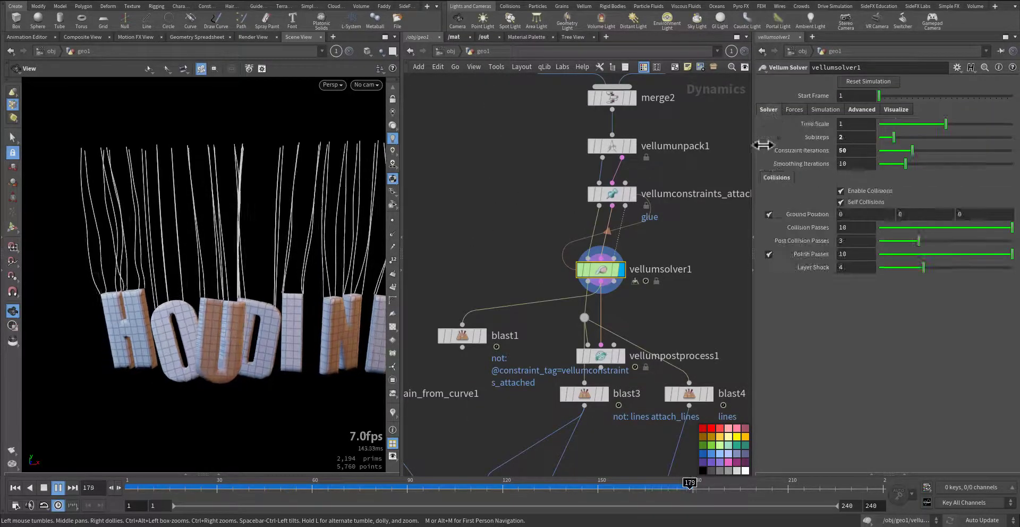
left_click(847, 137)
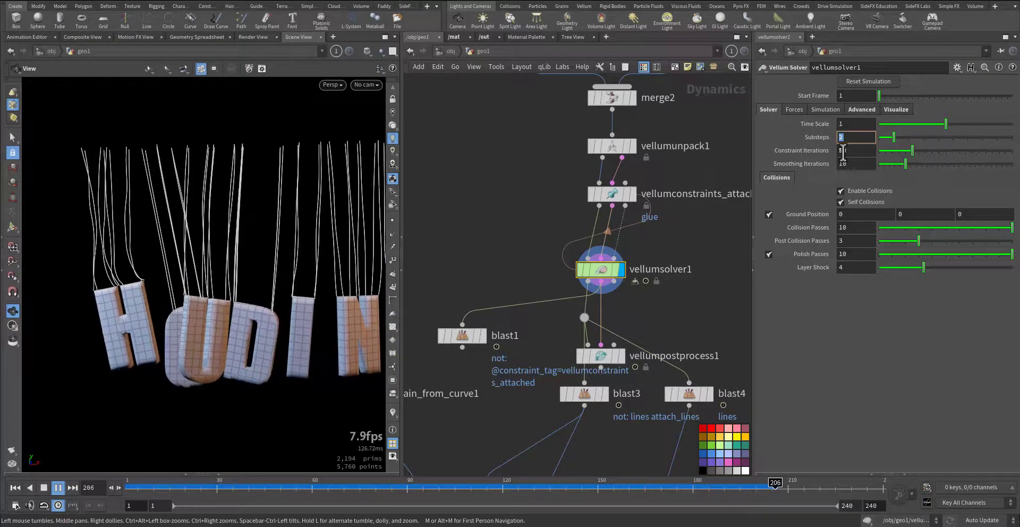
left_click(843, 151)
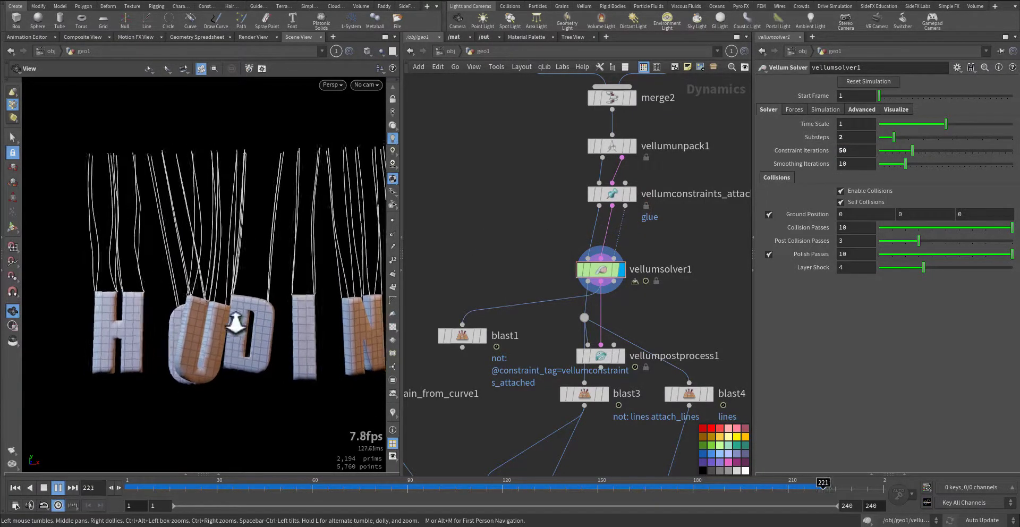
Step: View the letters through cam1 at frame 1 with vellumpostprocess1 displayed
left_click(372, 85)
left_click(381, 135)
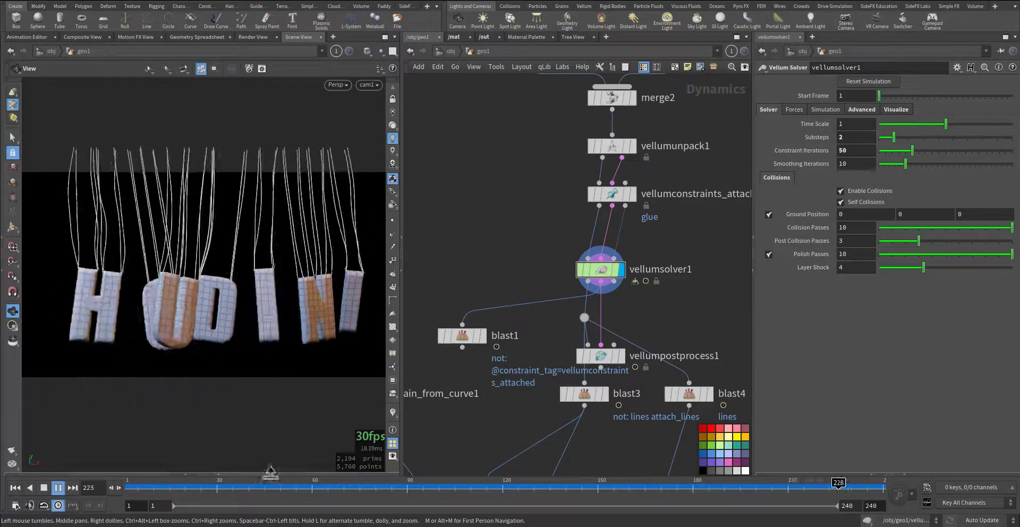
left_click_drag(271, 487, 126, 487)
middle_click_drag(642, 314, 615, 271)
left_click(595, 314)
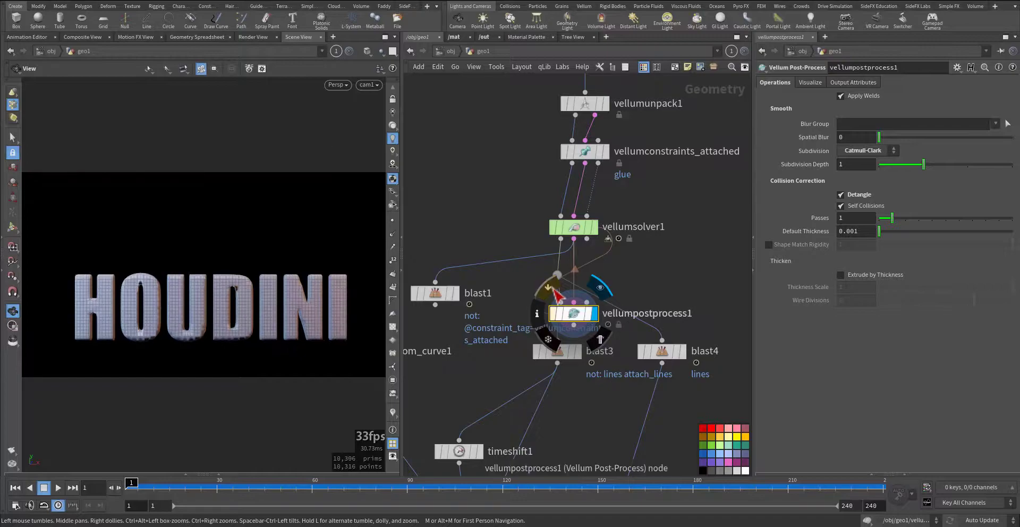
Step: Delete the blast1 node and reposition blast3 to the left of vellumpostprocess1
middle_click_drag(515, 312, 528, 286)
left_click_drag(494, 287, 441, 248)
key("Delete")
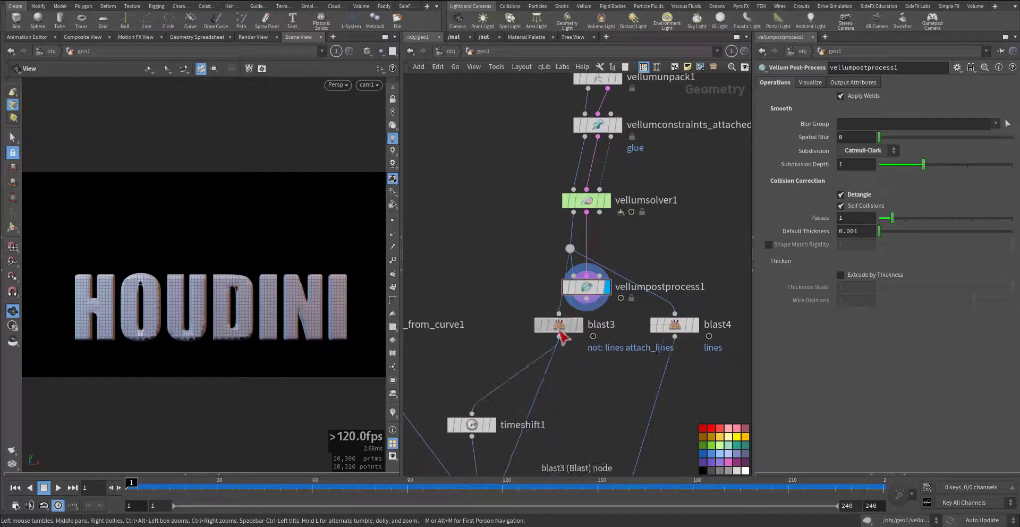
left_click_drag(573, 329, 510, 322)
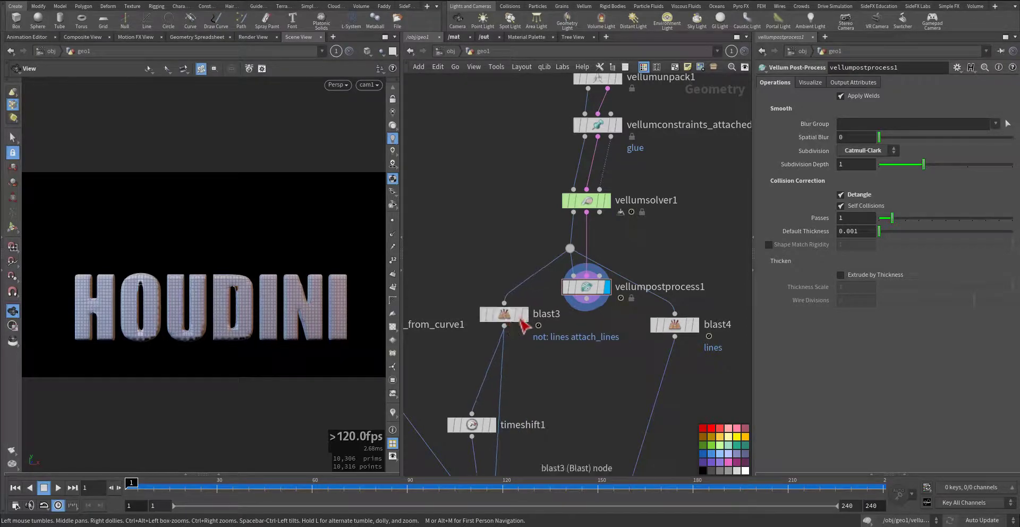
middle_click_drag(599, 317, 588, 364)
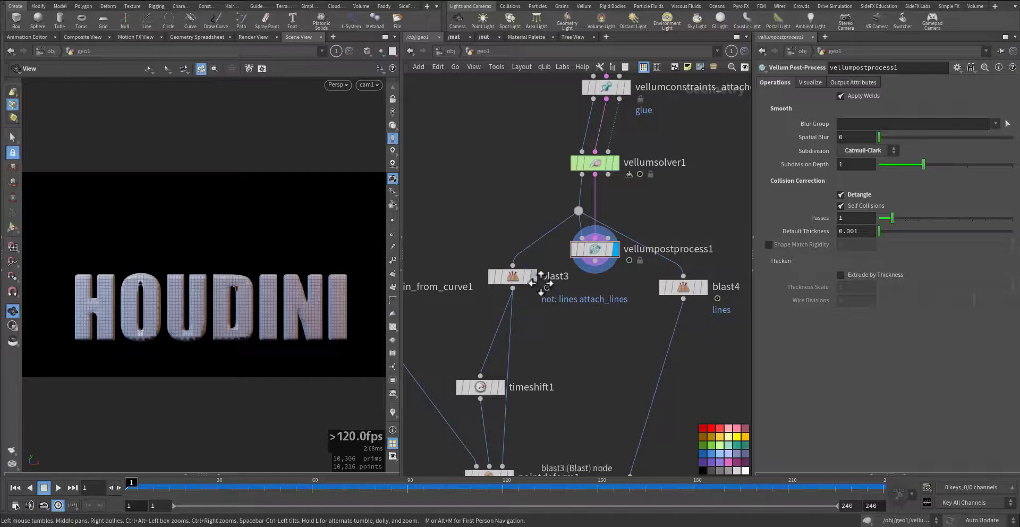
Step: Display blast3 to review the line groups it keeps, and display timeshift1 to check its frame setting
left_click(519, 275)
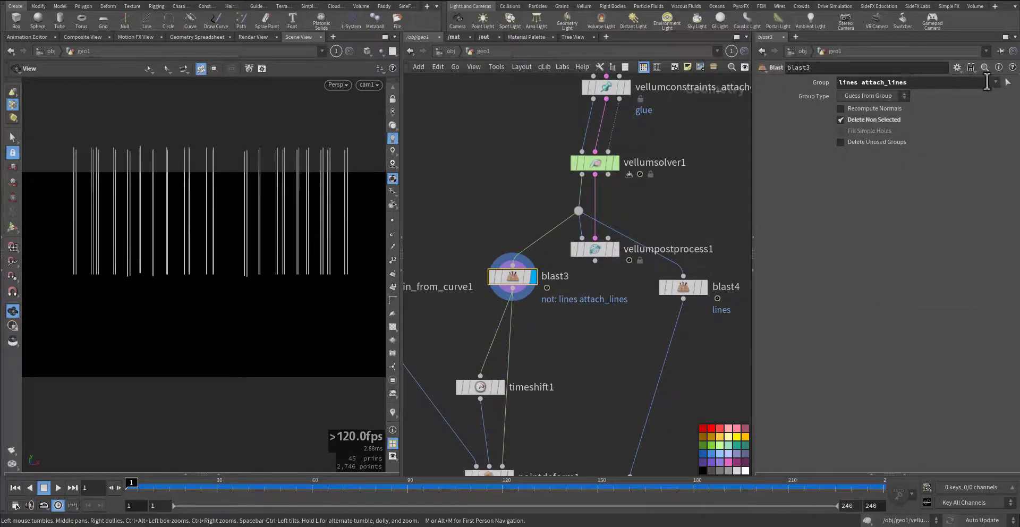
left_click(996, 81)
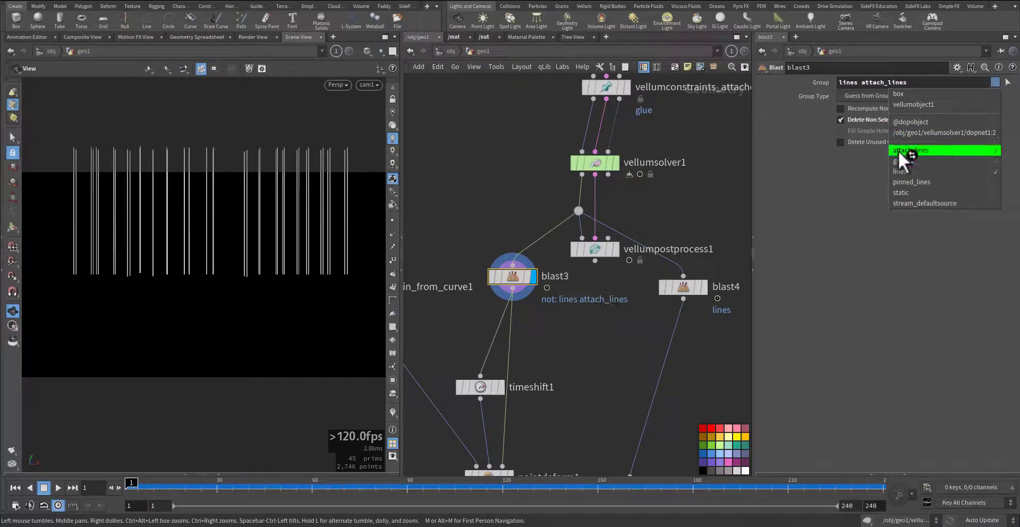
left_click(591, 344)
middle_click_drag(583, 357, 657, 311)
left_click(574, 341)
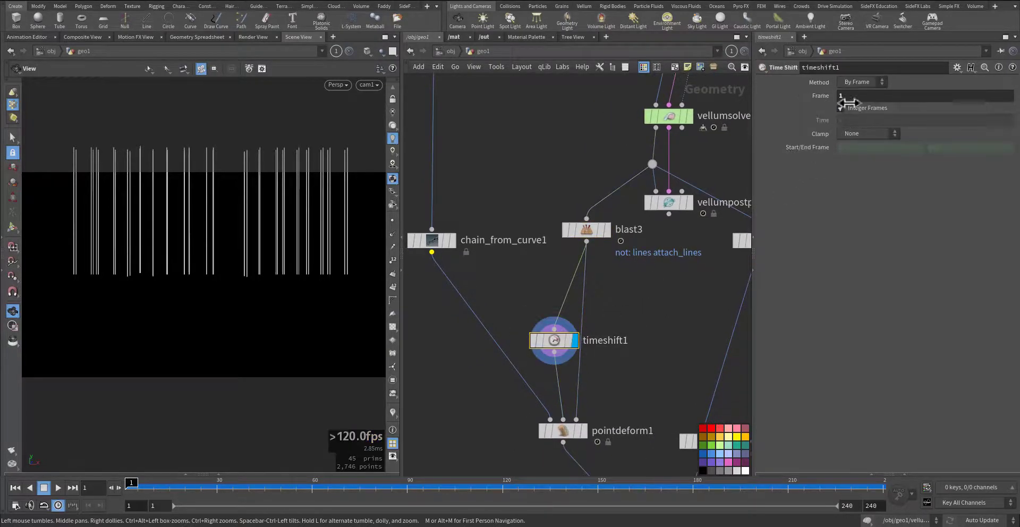
Step: Display chain_from_curve1 and examine its generated chain links up close
middle_click_drag(537, 319, 611, 389)
scroll(550, 354, "up", 3)
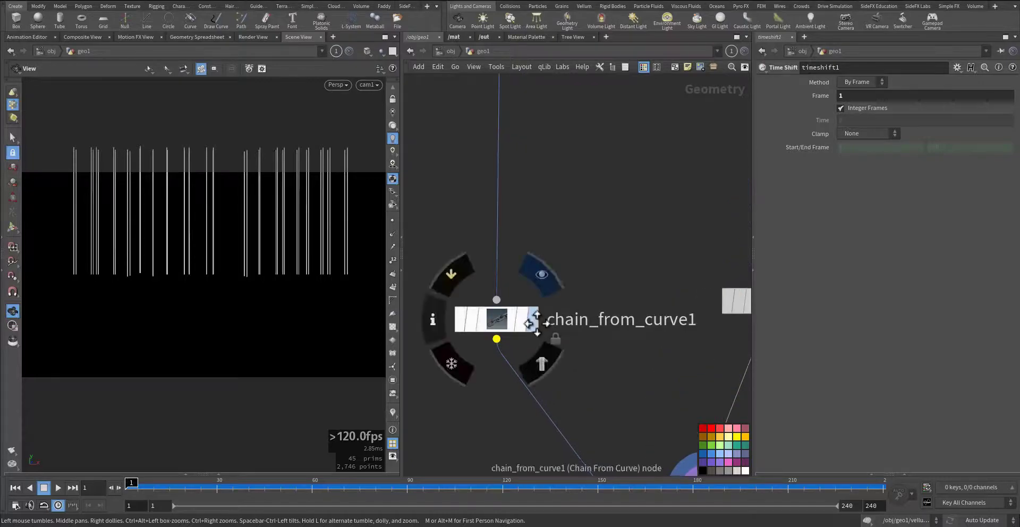
left_click(531, 320)
left_click(505, 320)
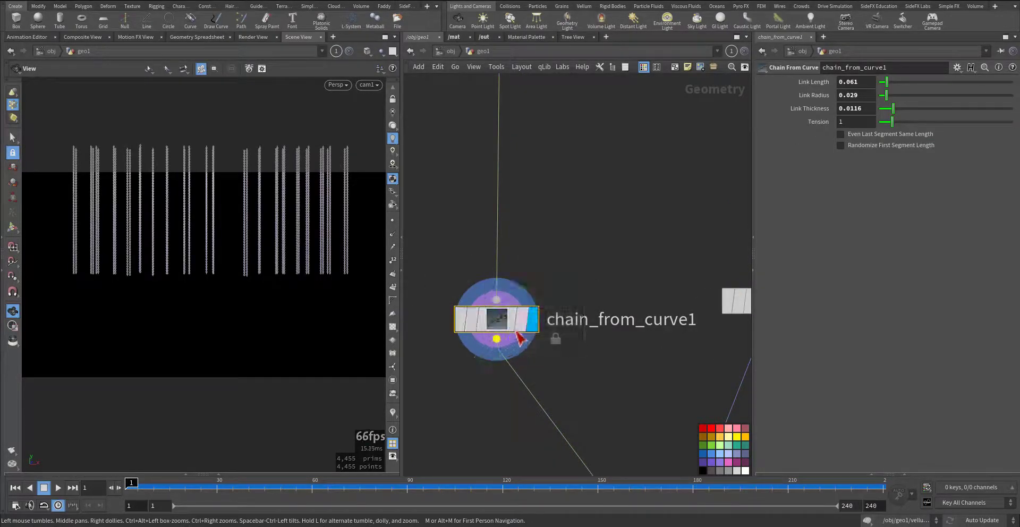
middle_click_drag(520, 337, 524, 292)
left_click(621, 264)
left_click(536, 235)
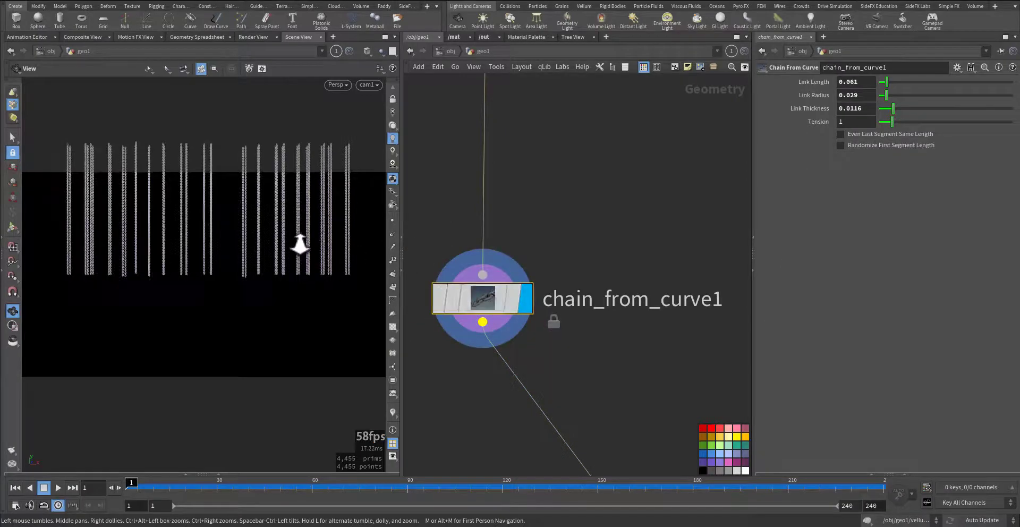
right_click_drag(301, 244, 545, 239)
left_click_drag(326, 290, 288, 301)
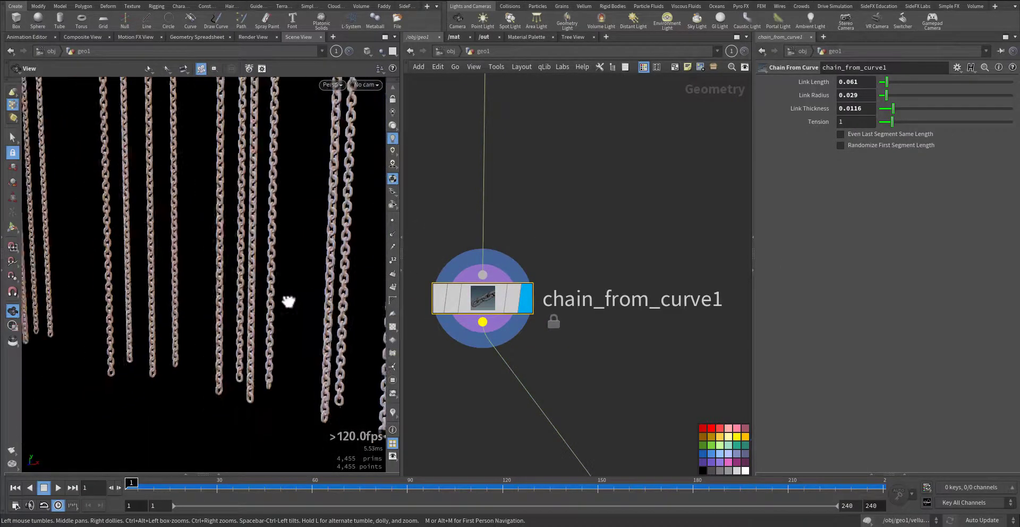
right_click_drag(288, 301, 326, 299)
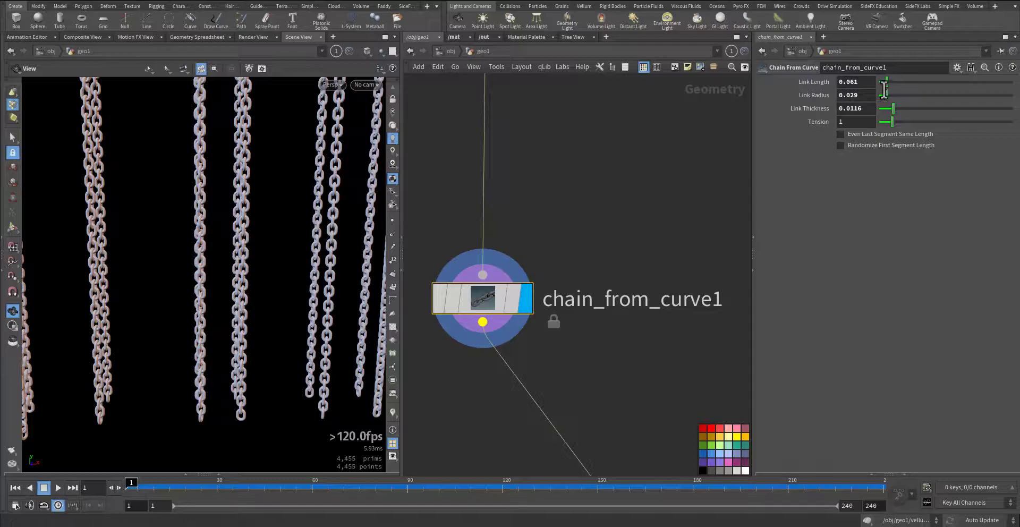
Step: Enlarge the chain links in chain_from_curve1 to length 0.116, radius 0.055 and thickness 0.0203
left_click_drag(888, 95, 893, 125)
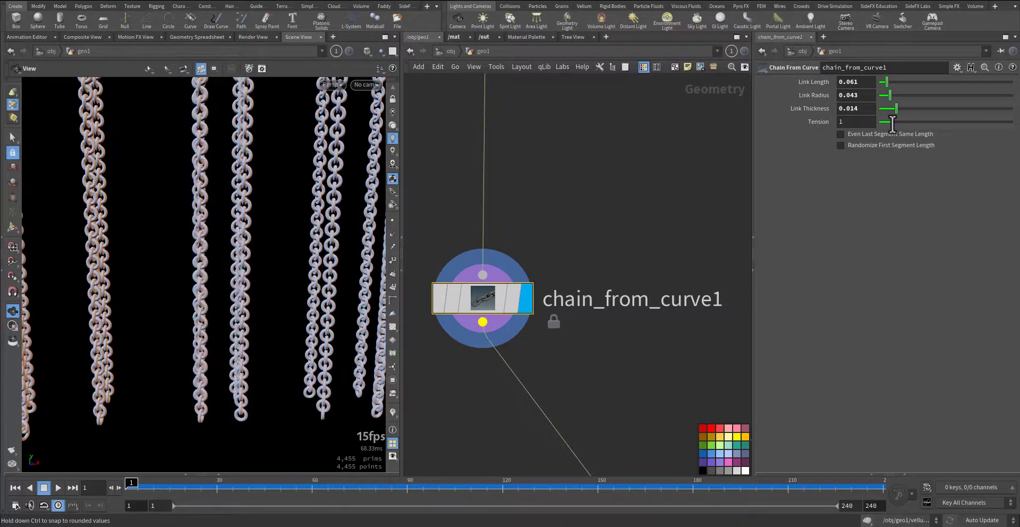
left_click_drag(887, 82, 905, 109)
right_click_drag(294, 241, 148, 309)
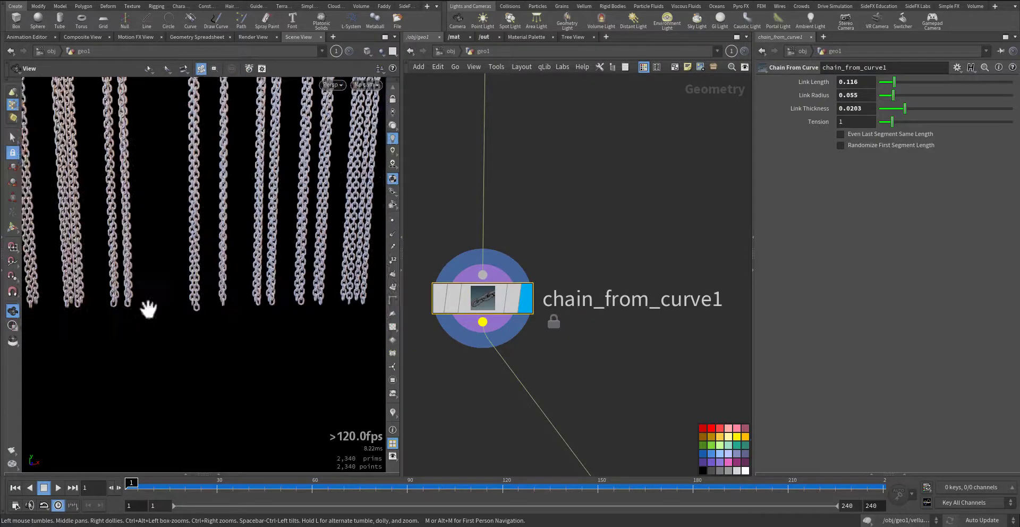
Step: Select pointdeform1 and display its deformed chain geometry in the viewport
middle_click_drag(479, 393, 483, 263)
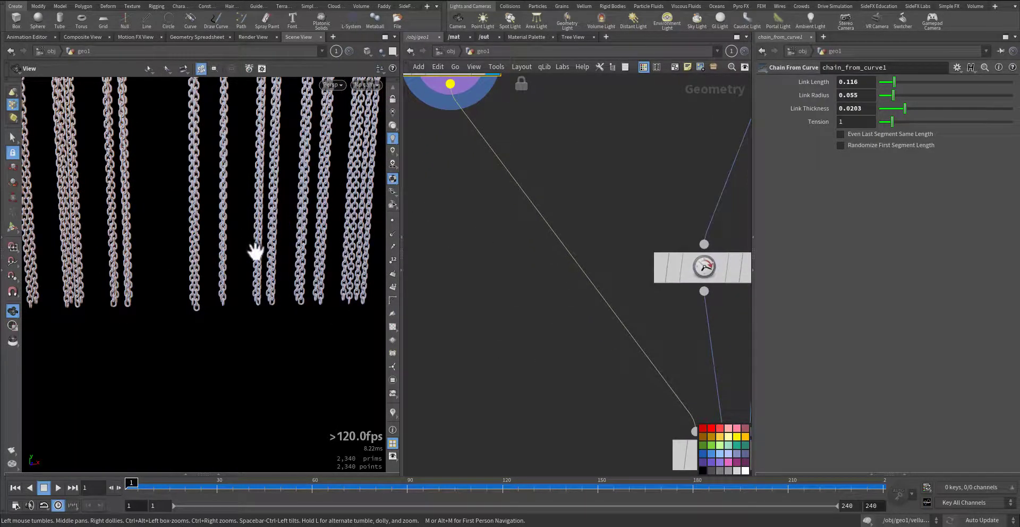
middle_click_drag(553, 355, 480, 240)
middle_click_drag(539, 293, 471, 262)
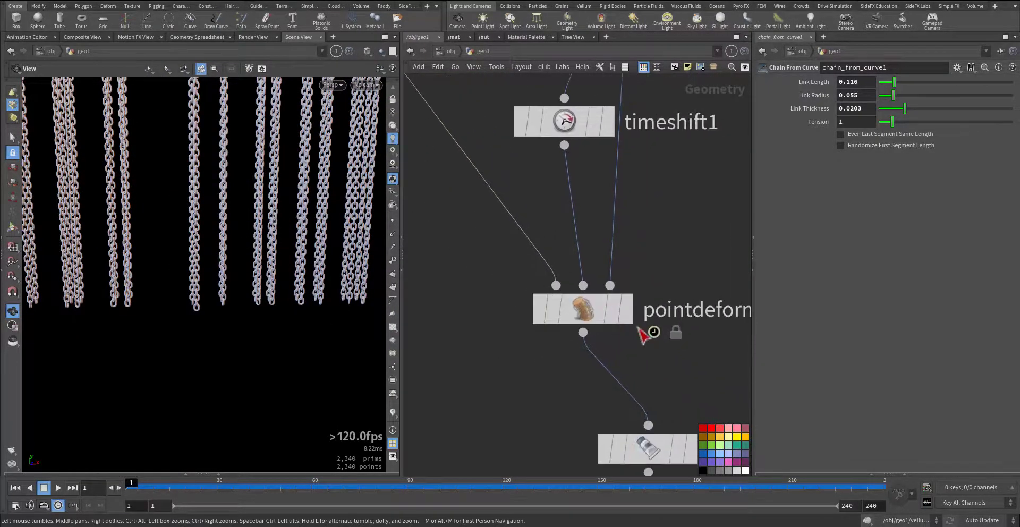
middle_click_drag(666, 240, 631, 301)
scroll(632, 303, "down", 3)
left_click(594, 356)
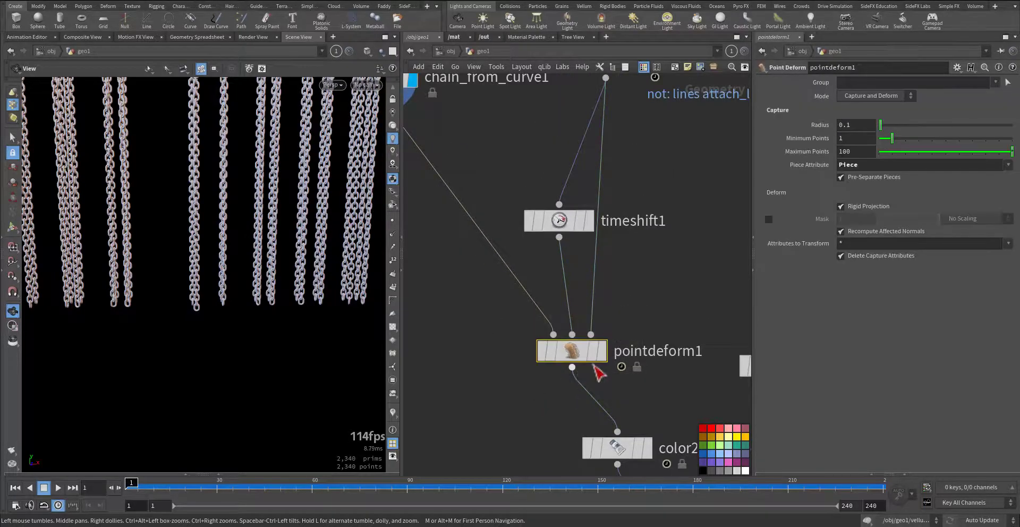
left_click(606, 355)
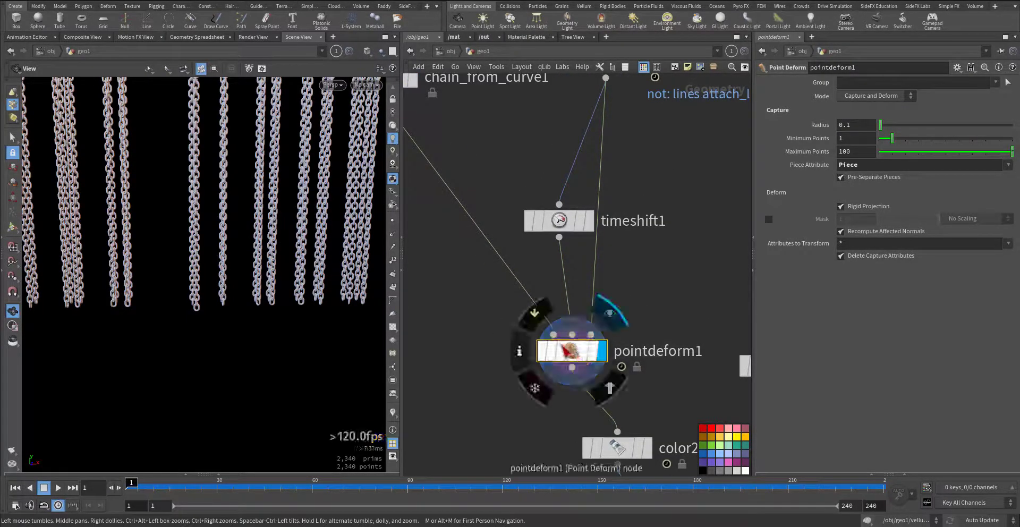
Step: Trace pointdeform1's inputs from chain_from_curve1, timeshift1 and blast3, and scrub the timeline to frame 109 to watch the chains deform
middle_click_drag(447, 237, 480, 302)
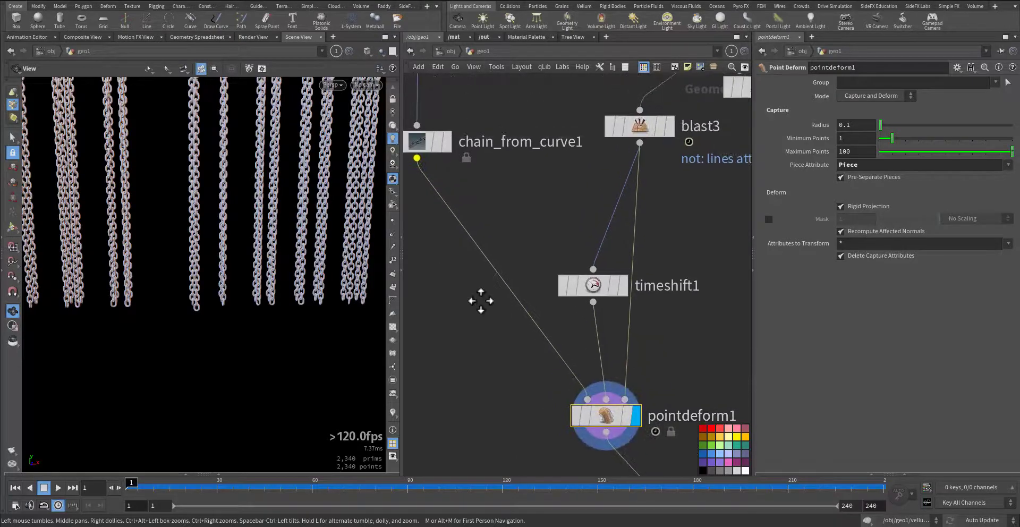
middle_click_drag(520, 377, 471, 313)
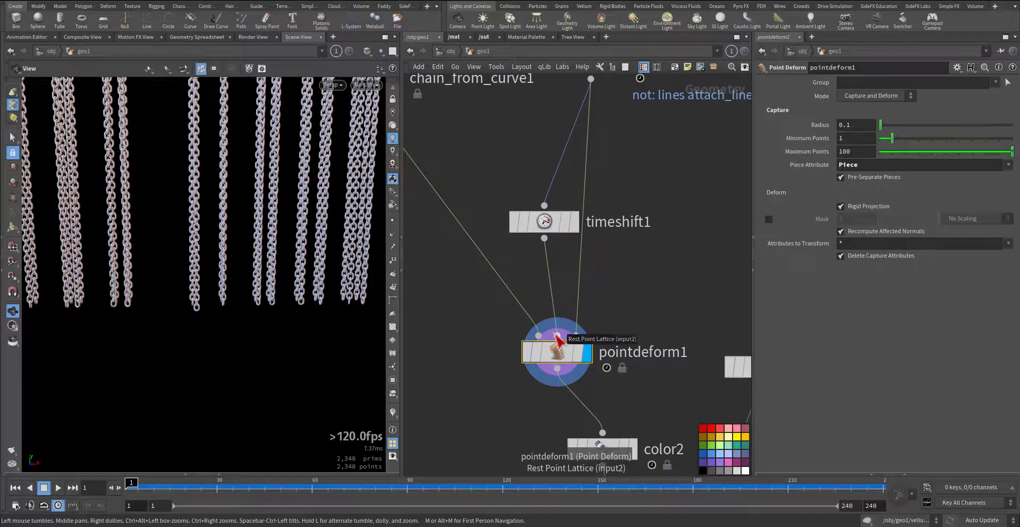
left_click(544, 228)
mouse_move(592, 350)
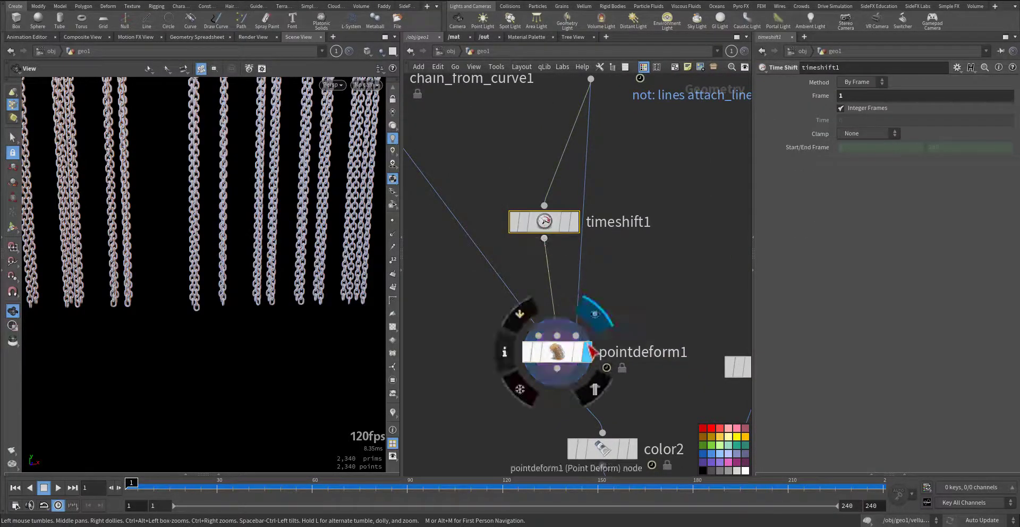
middle_click_drag(586, 88, 553, 275)
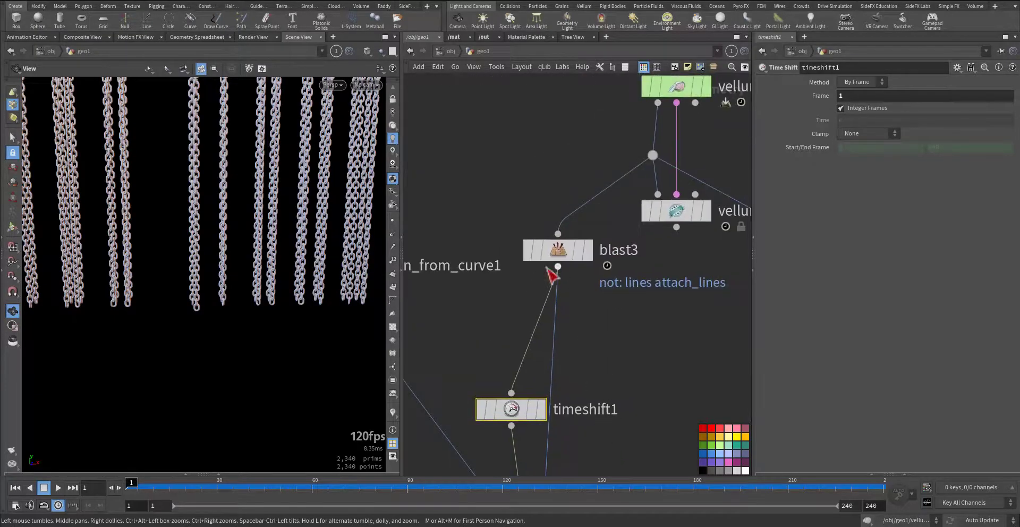
middle_click_drag(621, 378, 595, 201)
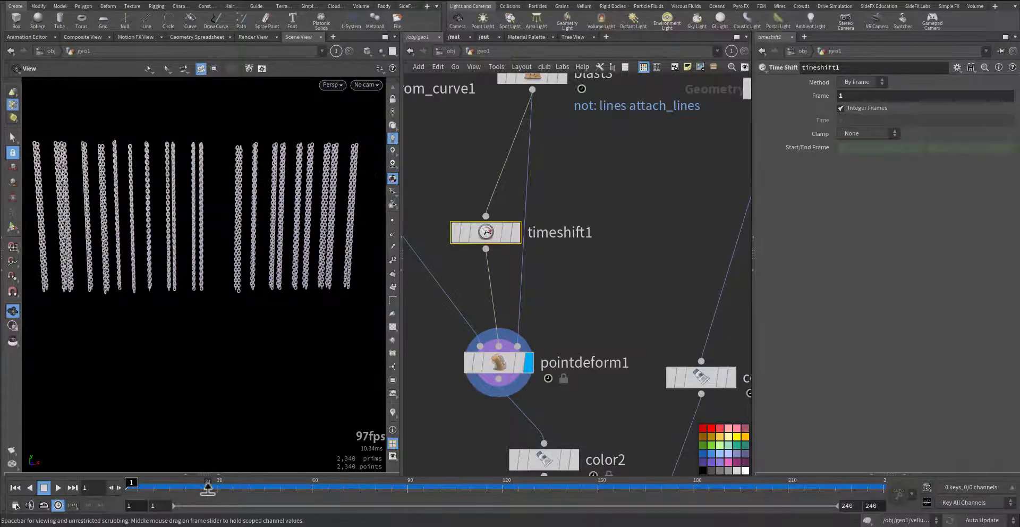
left_click_drag(210, 485, 467, 487)
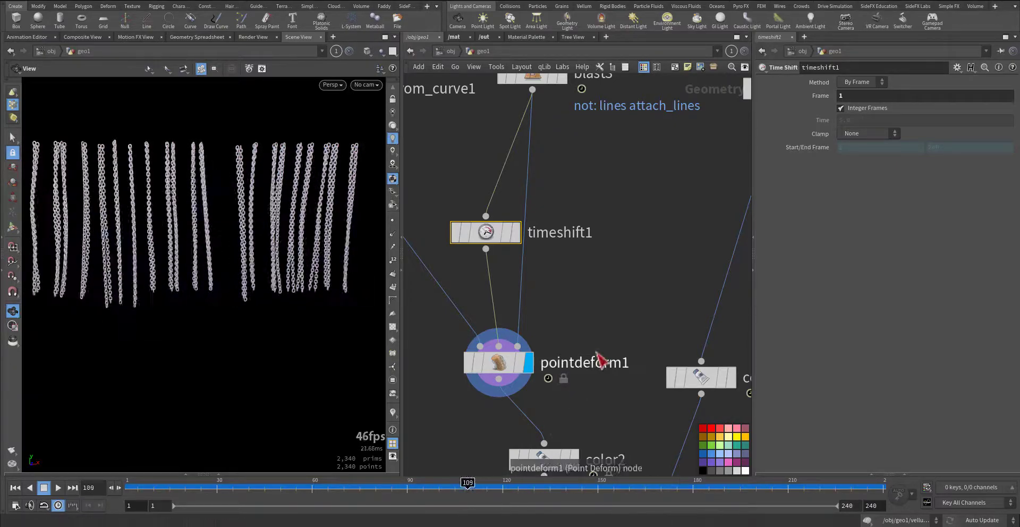
Step: Check pointdeform1's Piece Attribute and trace it up the network to the connectivity1 node that creates it
left_click(477, 387)
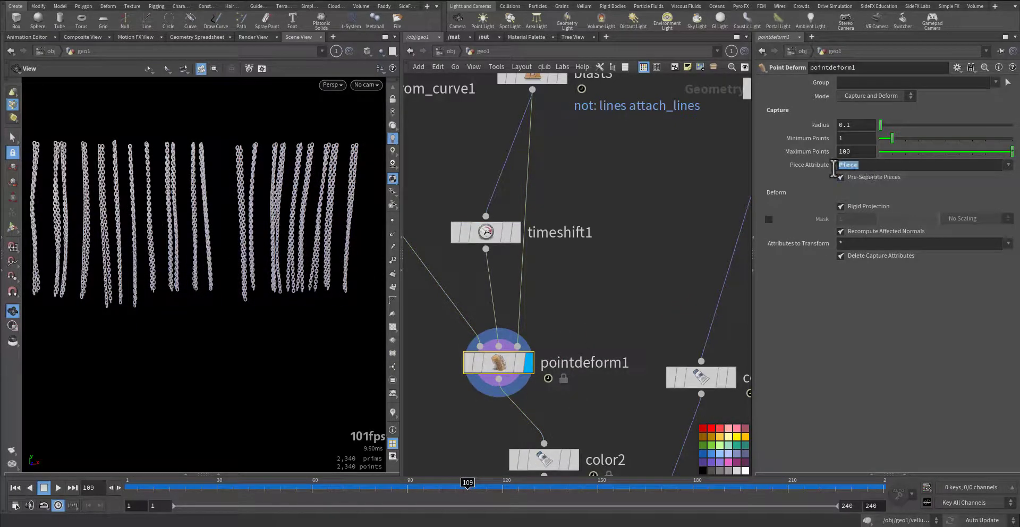
scroll(606, 225, "down", 3)
middle_click_drag(611, 184, 638, 412)
scroll(637, 408, "down", 2)
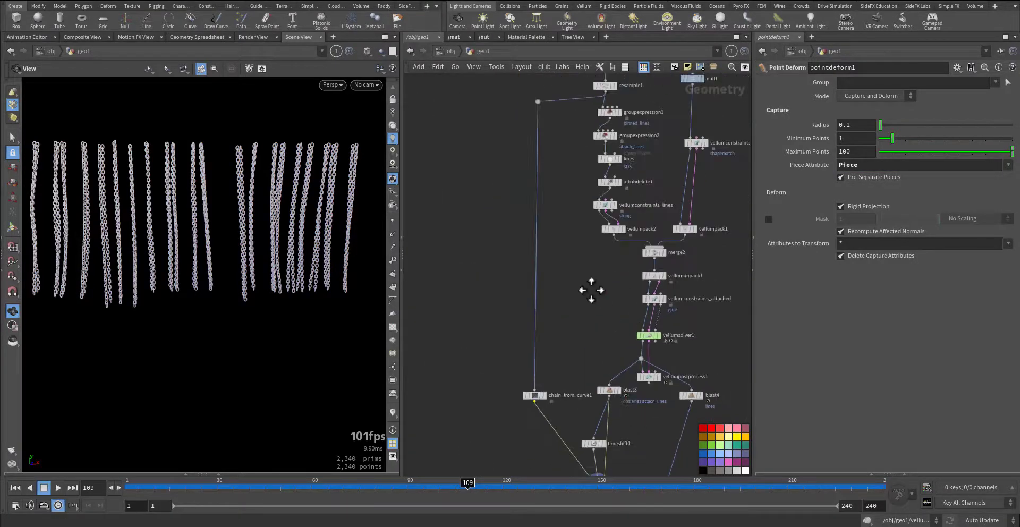
middle_click_drag(570, 183, 571, 418)
middle_click_drag(569, 295, 575, 246)
scroll(535, 333, "up", 3)
left_click(606, 321)
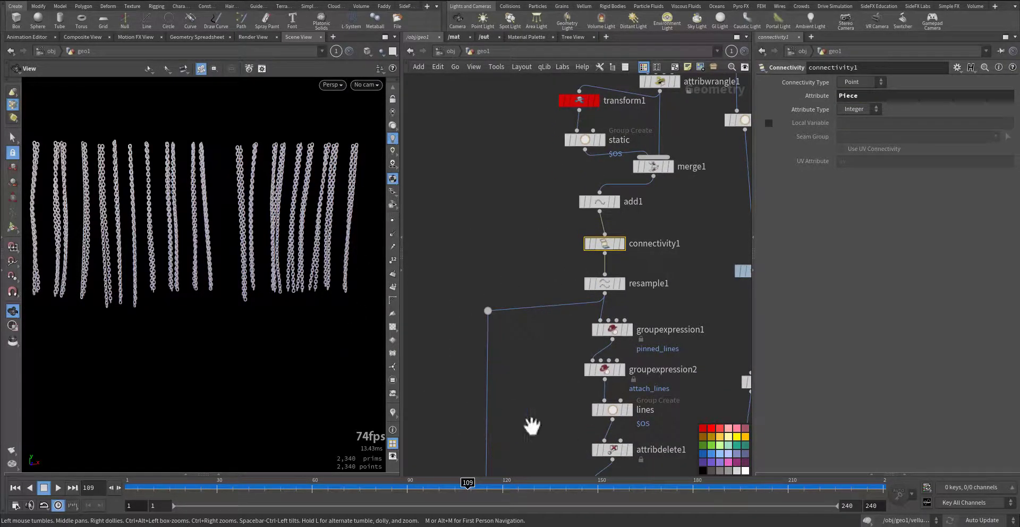
Step: Check pointdeform1's attribute information and leave only Piece enabled among the scene visualizers, with the id visualizer off
scroll(531, 425, "down", 10)
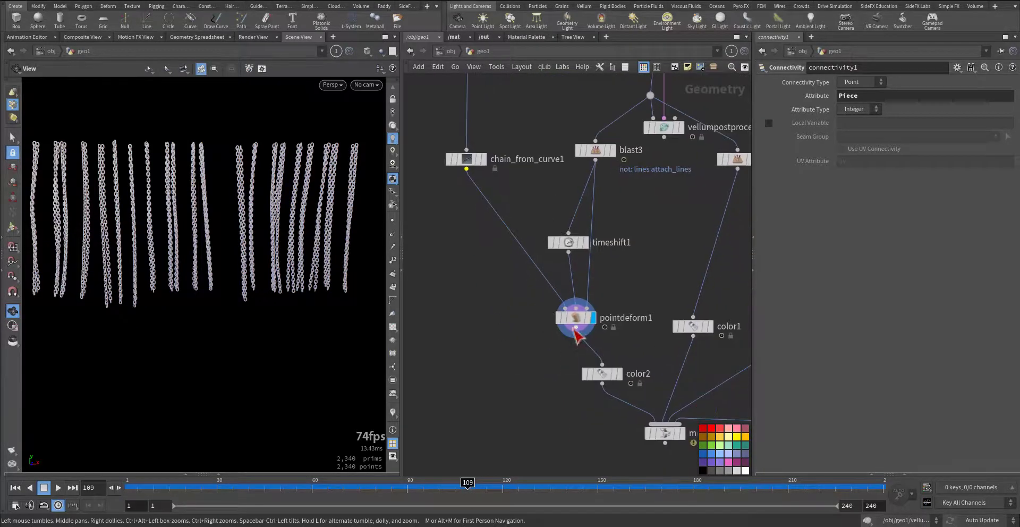
left_click(545, 317)
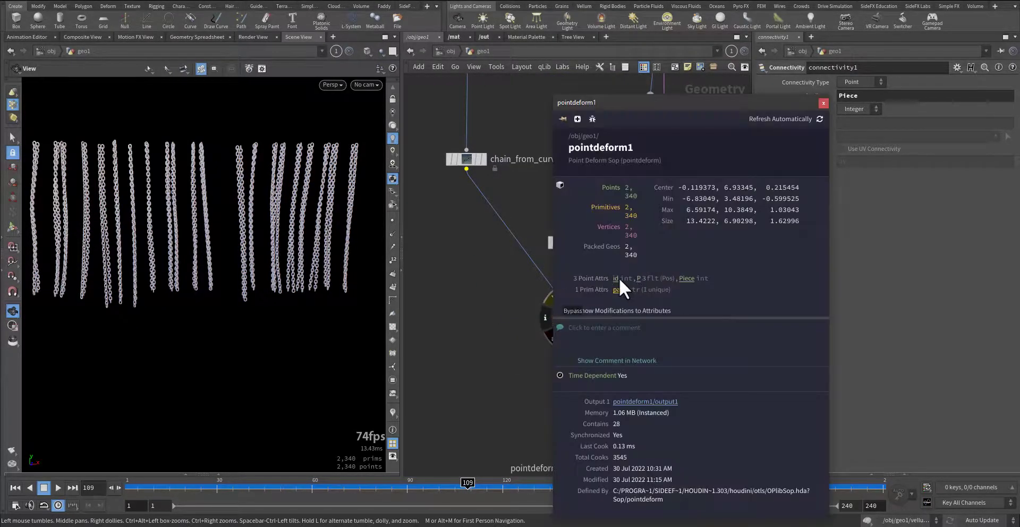
left_click(394, 414)
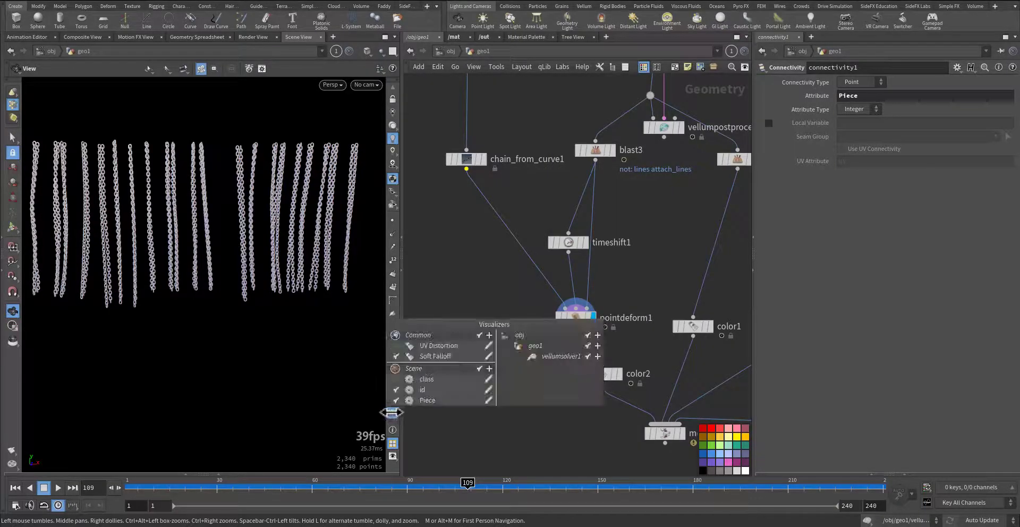
left_click(397, 400)
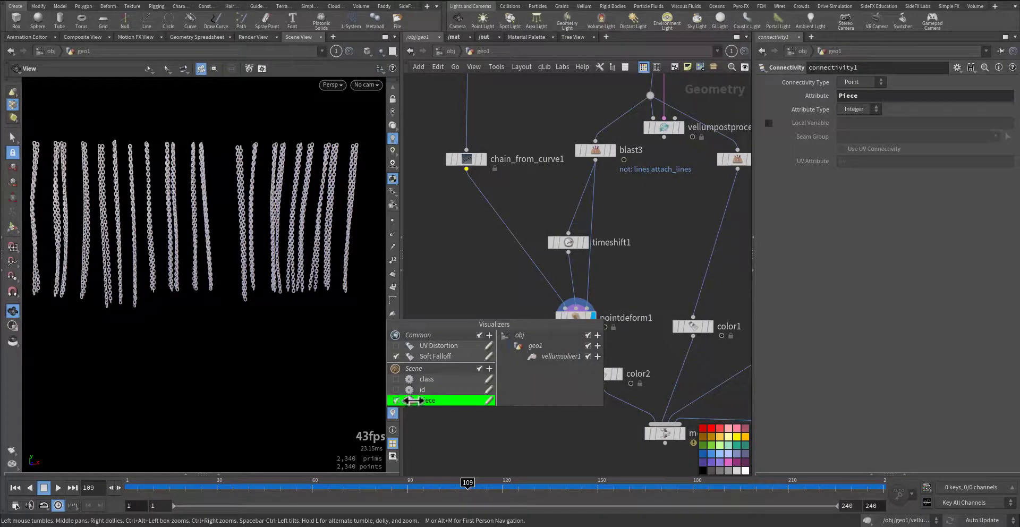
left_click(414, 401)
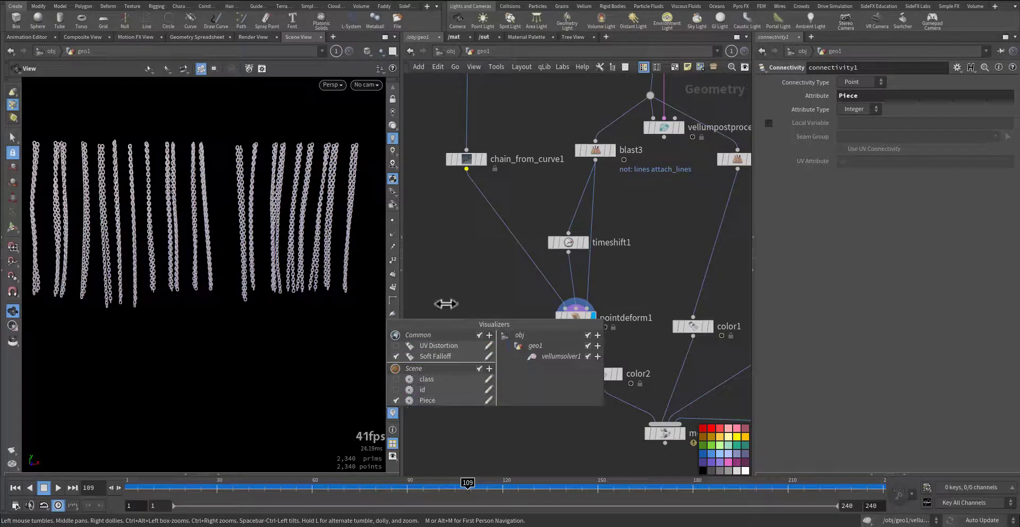
Step: Compare timeshift1, chain_from_curve1 and pointdeform1 by displaying each in turn, and scrub the deformed chains to frame 26
middle_click_drag(461, 272, 456, 320)
left_click(569, 292)
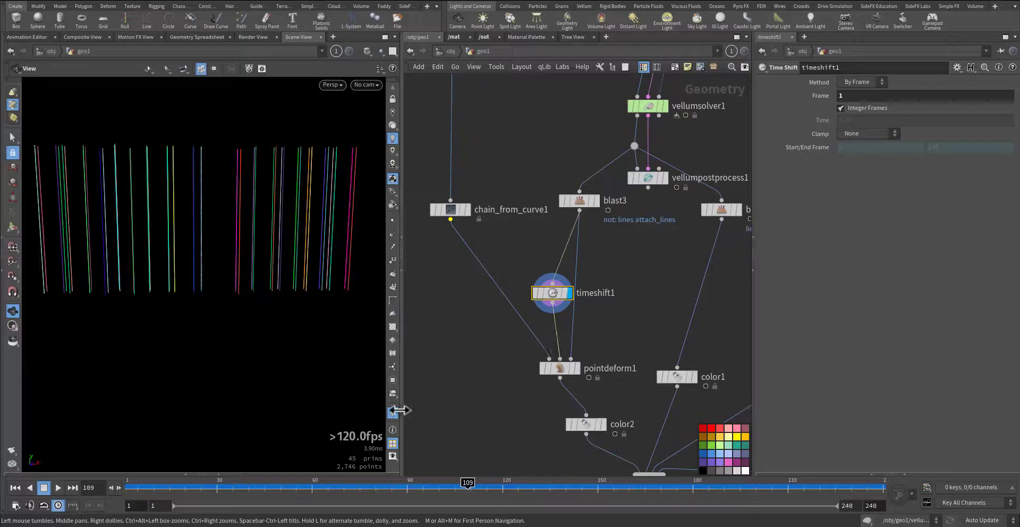
left_click(575, 368)
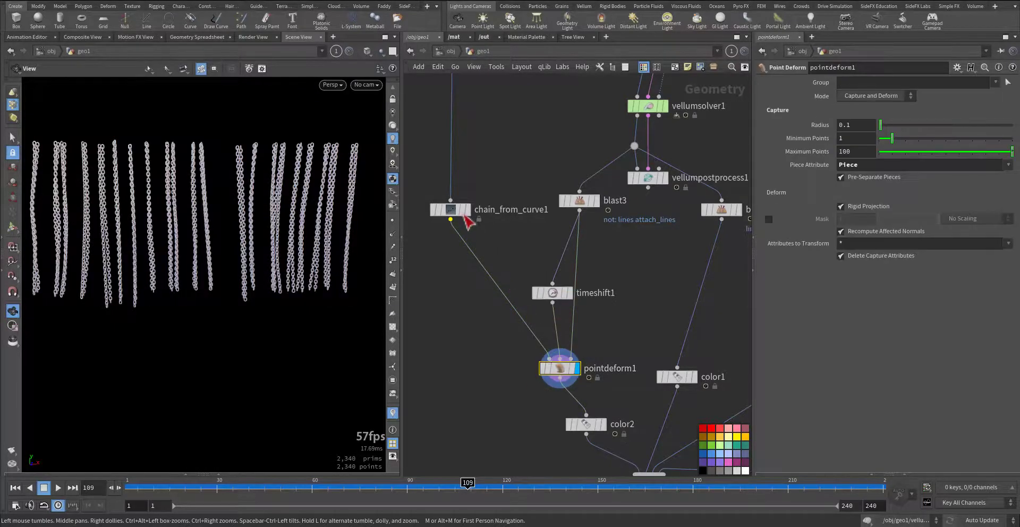
left_click(465, 210)
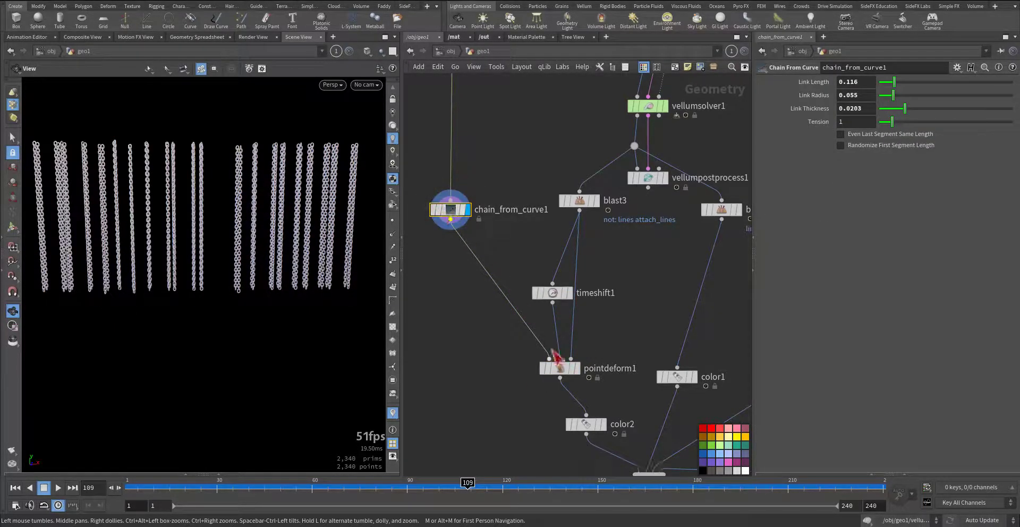
mouse_move(444, 214)
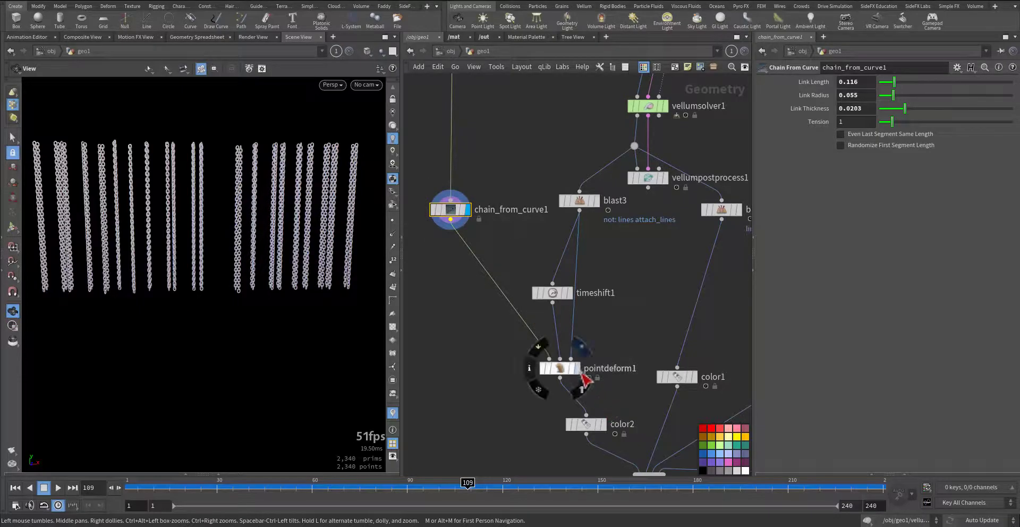
left_click(576, 368)
left_click_drag(425, 487, 205, 487)
Step: Display color2 to check the constant color applied to the chains
middle_click_drag(512, 418, 493, 397)
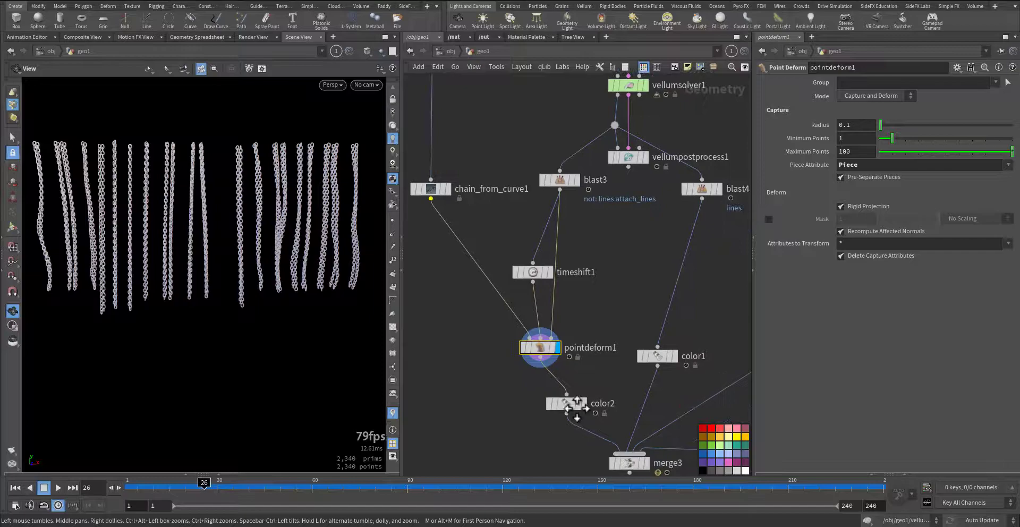
left_click(583, 403)
left_click_drag(288, 278, 313, 258)
Step: Display blast4 and toggle Delete Non Selected on and back off to compare the effect of its lines group
middle_click_drag(605, 284, 480, 342)
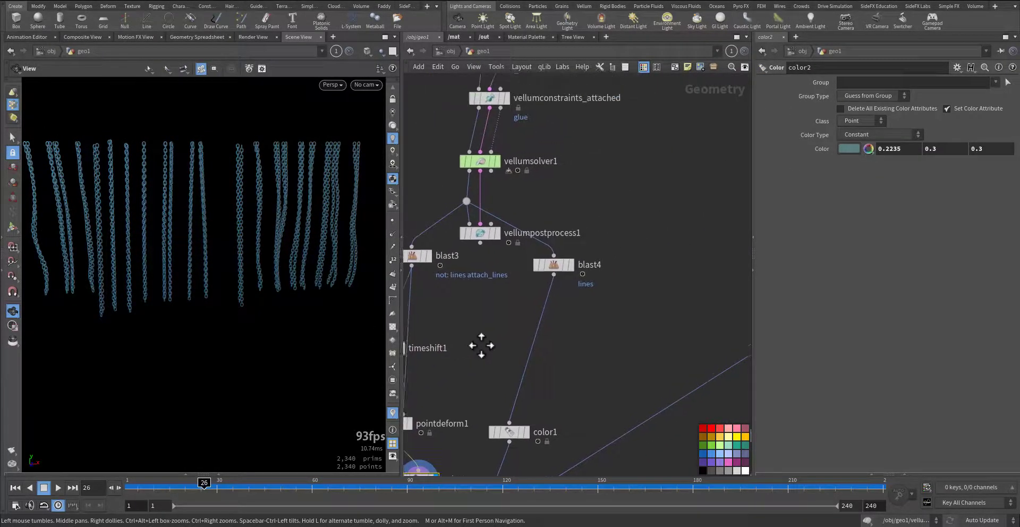
left_click(569, 268)
left_click_drag(319, 324, 205, 342)
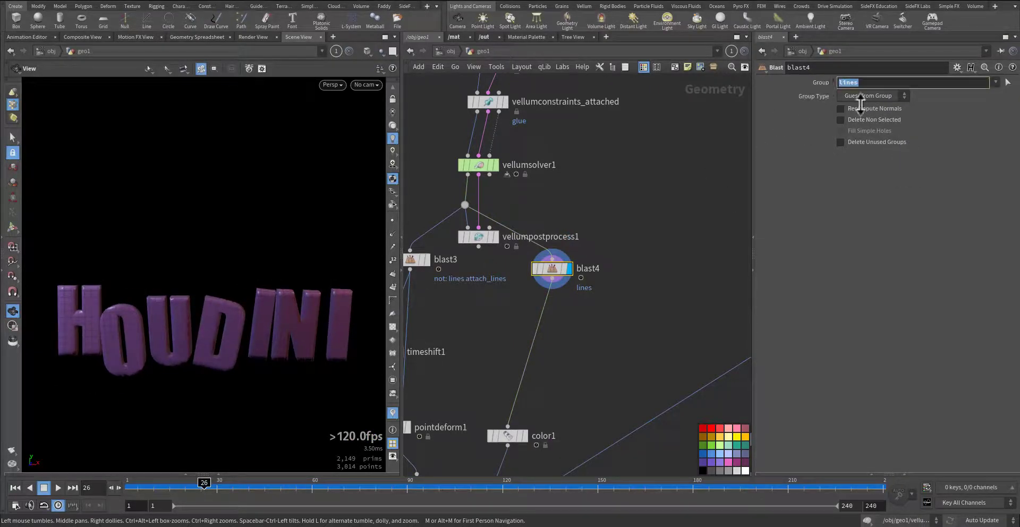
left_click(841, 119)
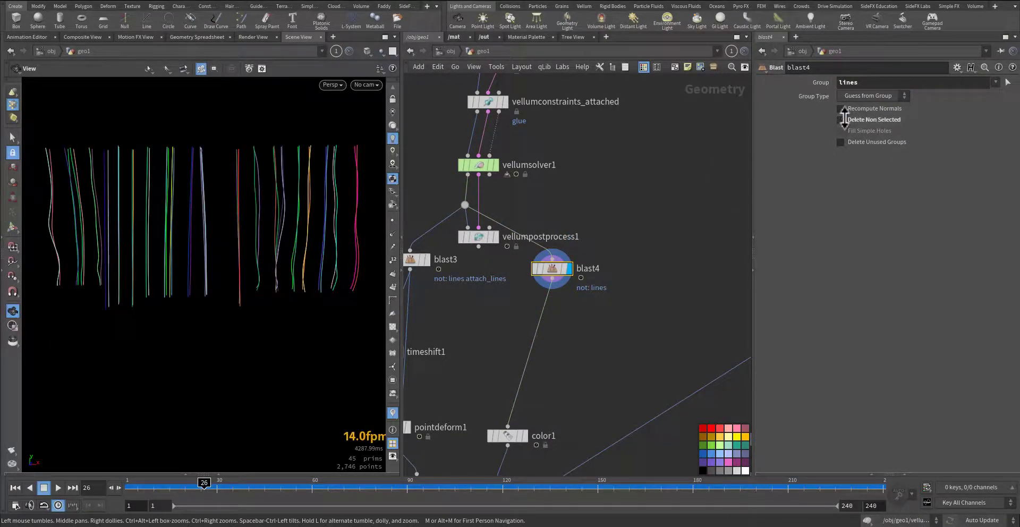
left_click(843, 119)
Step: Display color1 to check the constant color set for the letters
middle_click_drag(613, 393, 590, 303)
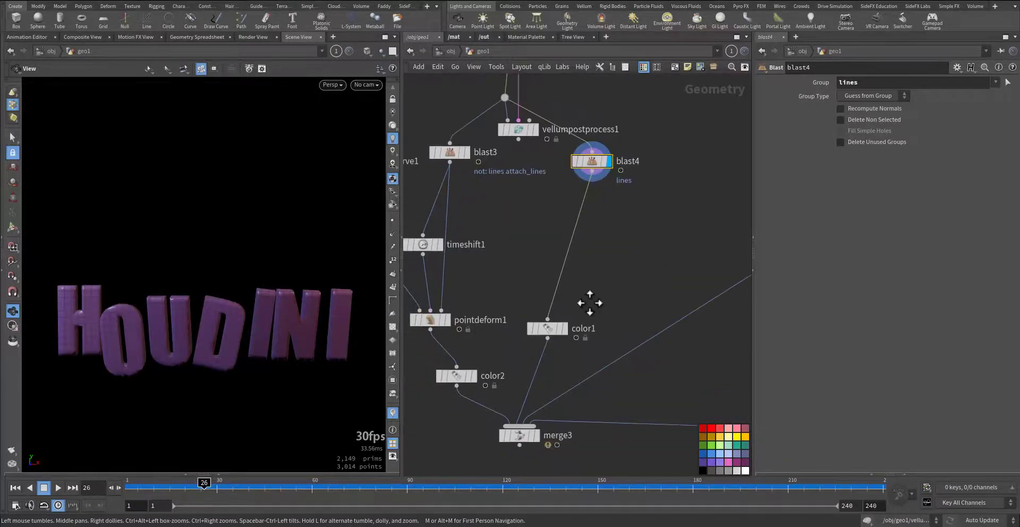
left_click(562, 329)
middle_click_drag(563, 340, 594, 351)
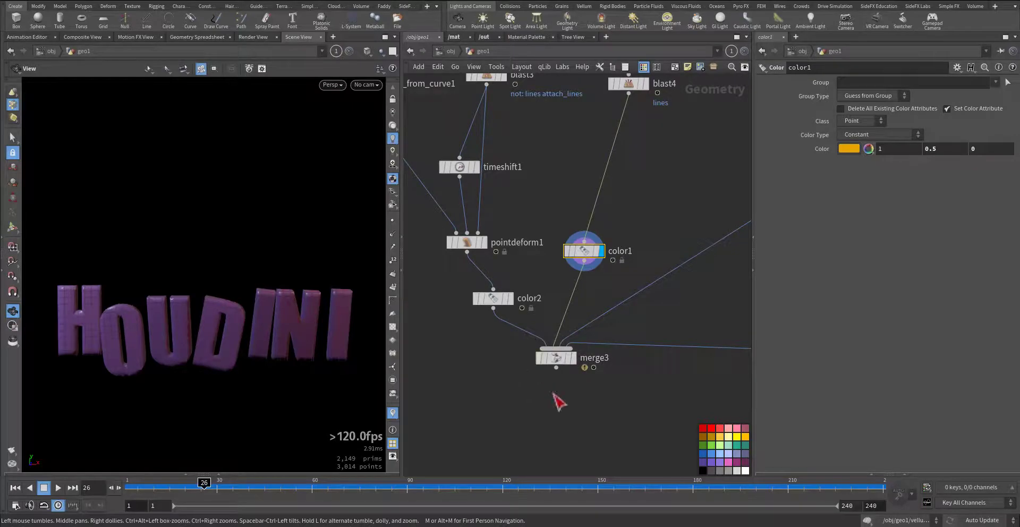
Step: Add a Merge node below merge3, connect color1 and color2 to it, and display the combined letters and chains
left_click(502, 396)
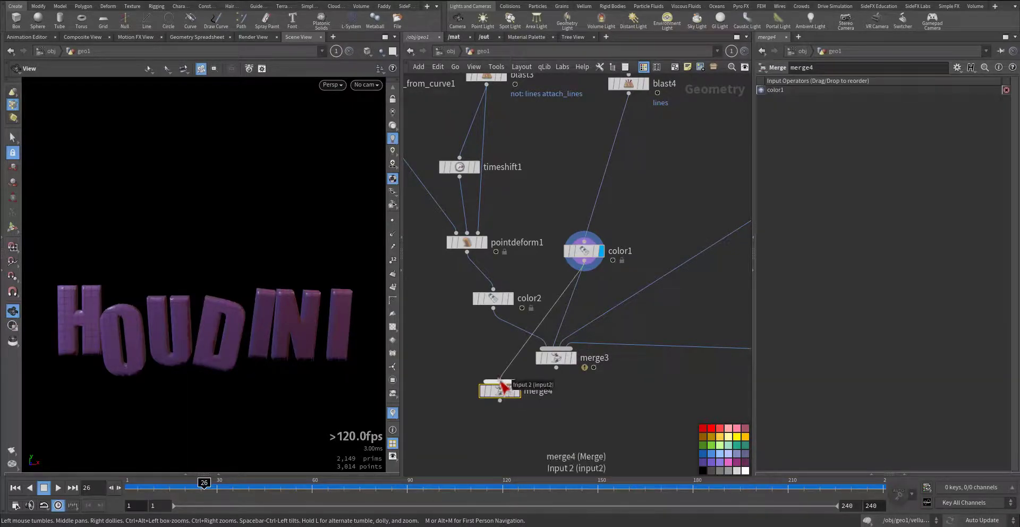
left_click(500, 381)
left_click(493, 309)
left_click(517, 391)
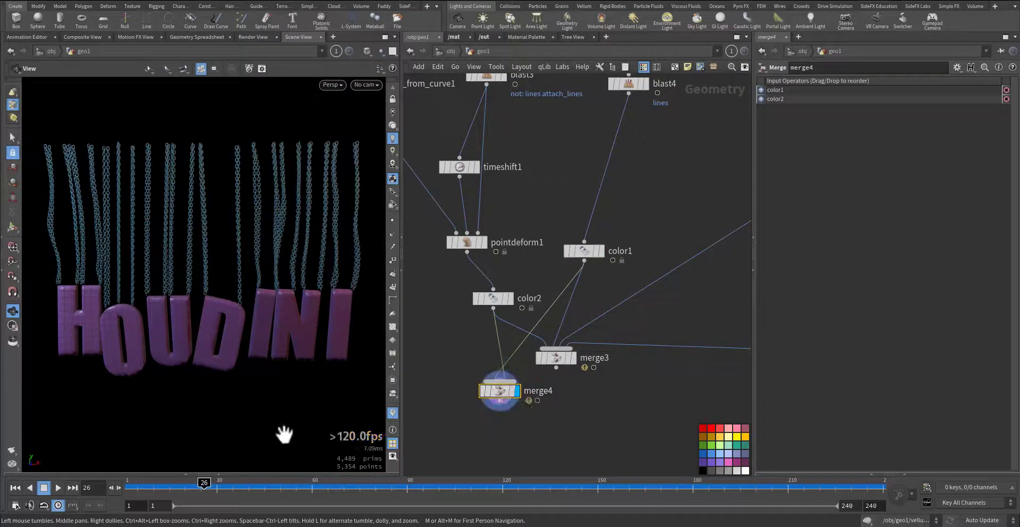
Step: Play the simulation from the first frame and inspect the swinging letters and chains from several distances
left_click(16, 488)
left_click(59, 487)
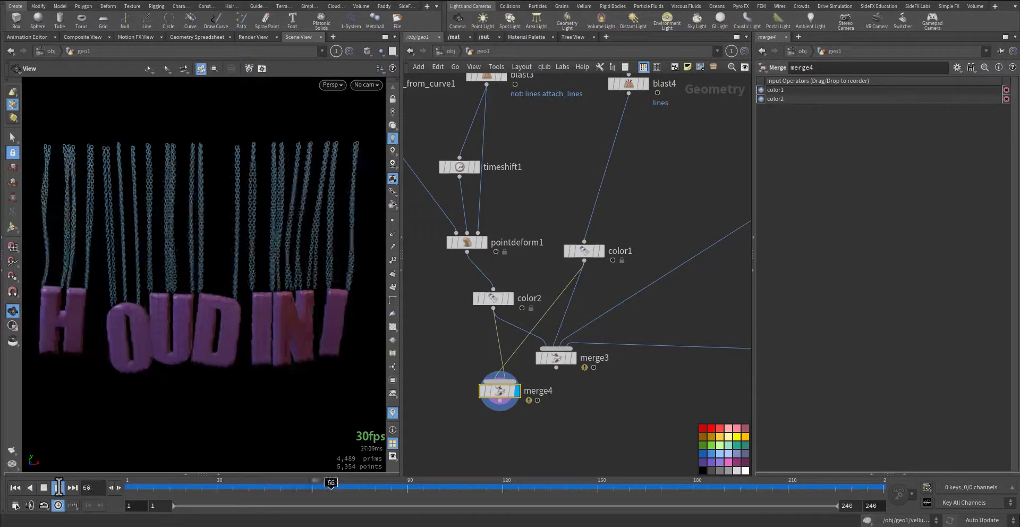
mouse_move(125, 365)
left_mouse_down()
mouse_move(296, 366)
mouse_move(129, 368)
left_mouse_up()
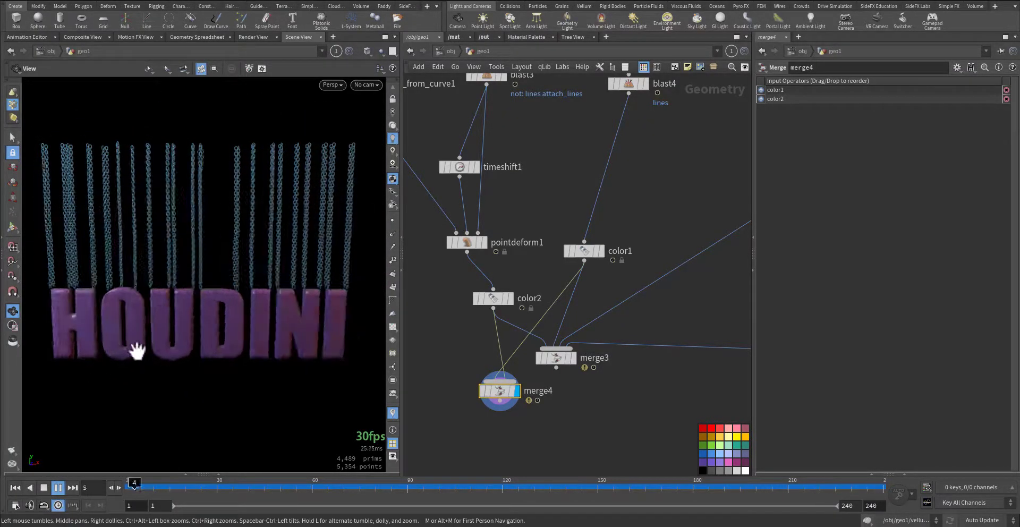
right_click_drag(136, 349, 262, 409)
middle_click_drag(262, 409, 332, 422)
right_click_drag(250, 411, 212, 419)
right_click_drag(273, 402, 266, 401)
middle_click_drag(301, 402, 184, 370)
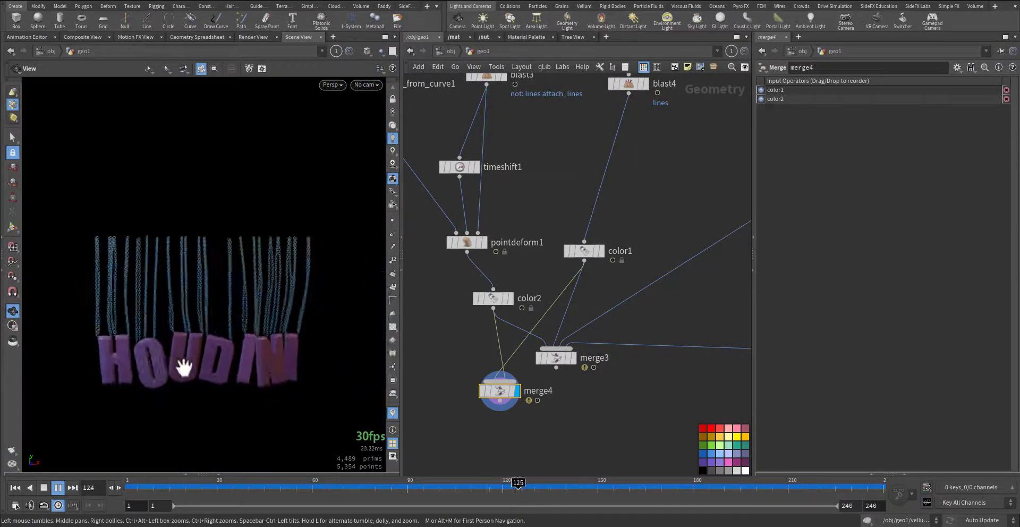
right_click_drag(184, 367, 285, 359)
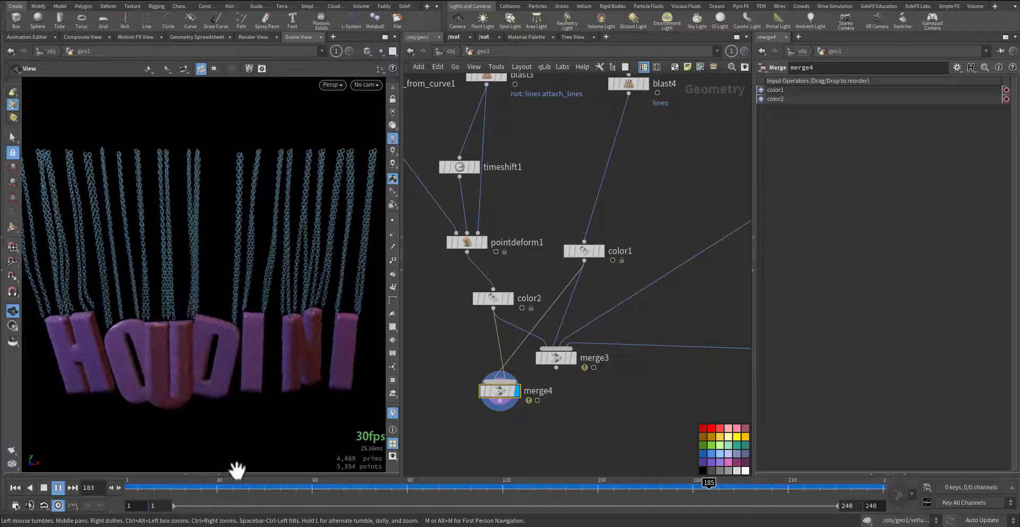
Step: Return to frame 1 and display the spiral1 node to examine its curve and parameters
left_click_drag(186, 487, 127, 486)
middle_click_drag(620, 389, 460, 449)
scroll(505, 449, "down", 6)
middle_click_drag(542, 353, 524, 446)
scroll(535, 357, "up", 5)
middle_click_drag(512, 397, 506, 467)
scroll(531, 380, "up", 3)
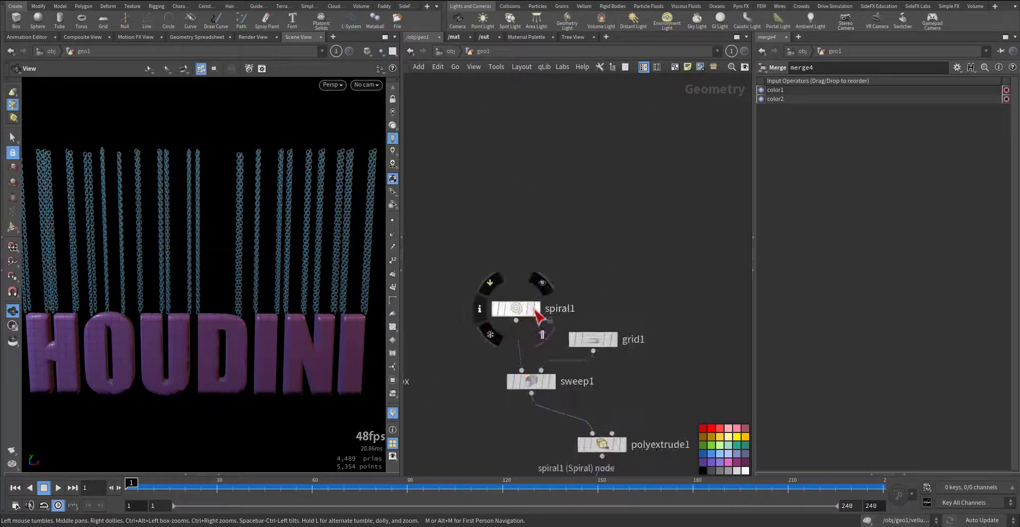
left_click(536, 309)
left_click(519, 311)
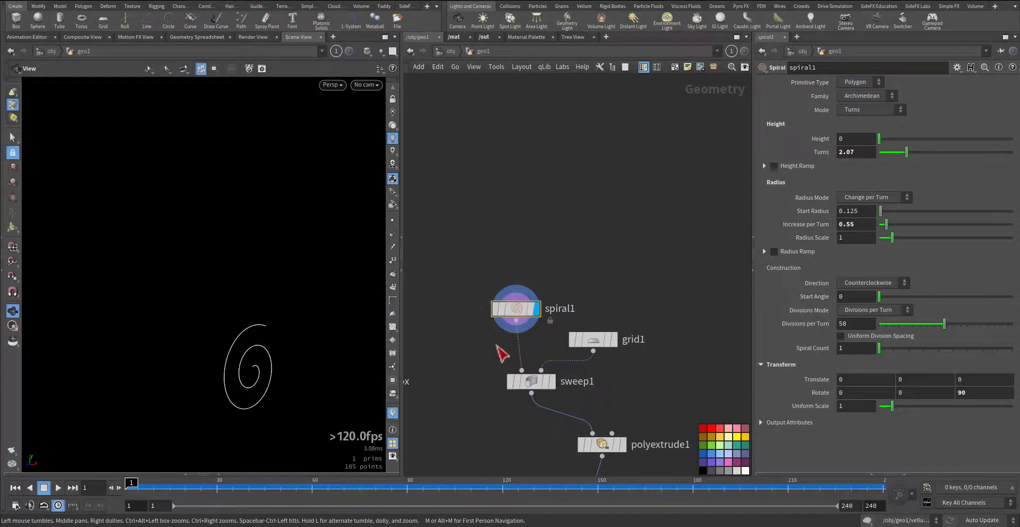
Step: Display grid1 and sweep1 in turn to examine how the spiral curve is swept into a ribbon
left_click(613, 339)
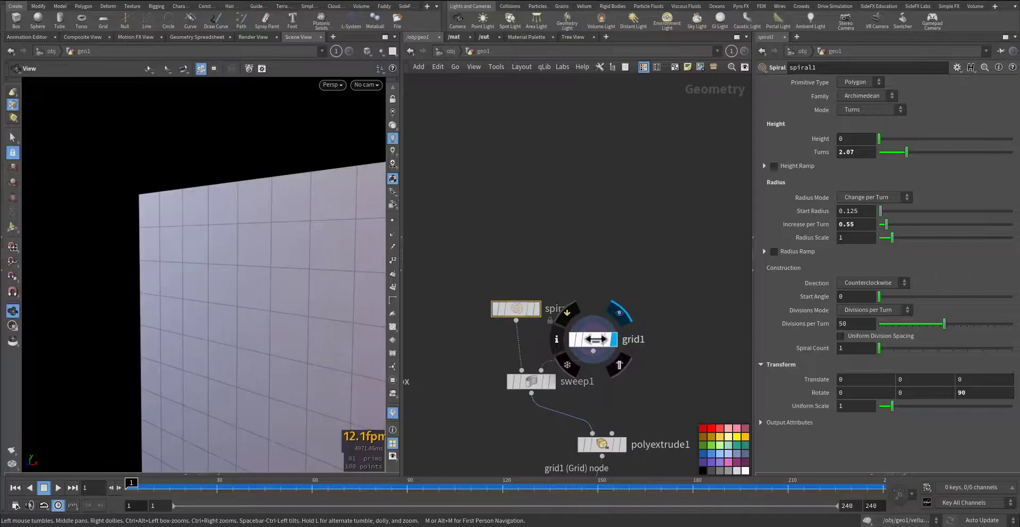
left_click(550, 381)
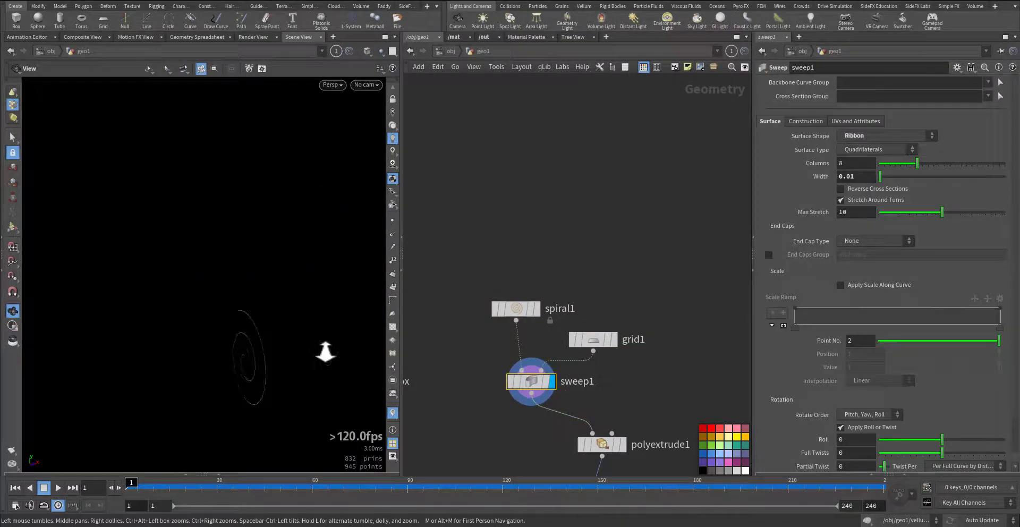
right_click_drag(325, 351, 388, 340)
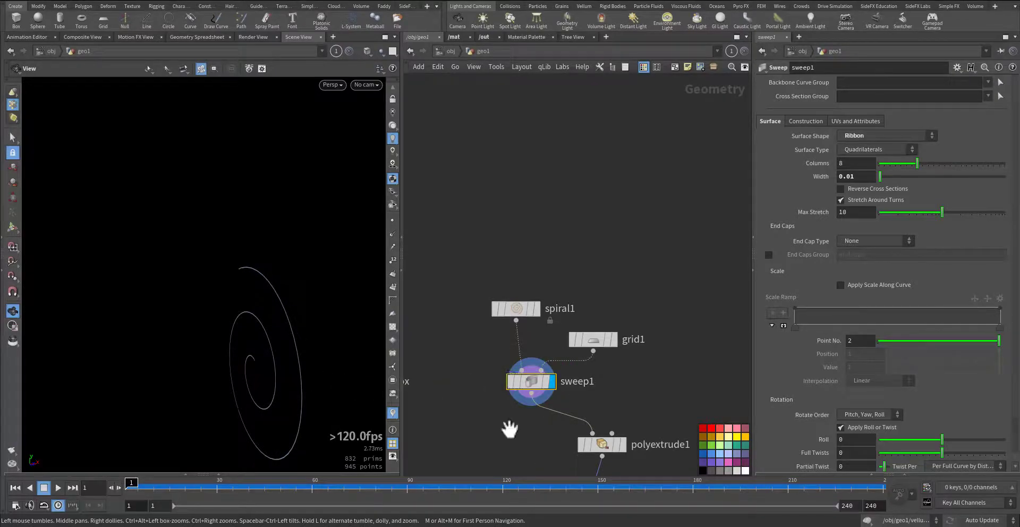
Step: Display polyextrude1 and inspect the rolled cloth tube from closer and farther away
middle_click_drag(510, 428, 457, 338)
left_click(556, 361)
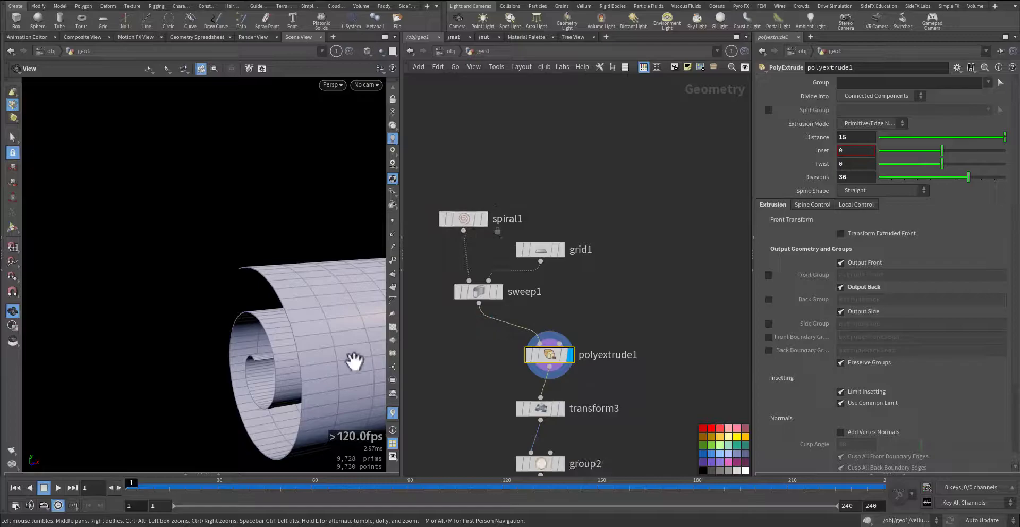
right_click_drag(355, 362, 271, 407)
middle_click_drag(341, 370, 199, 363)
right_click_drag(199, 364, 301, 358)
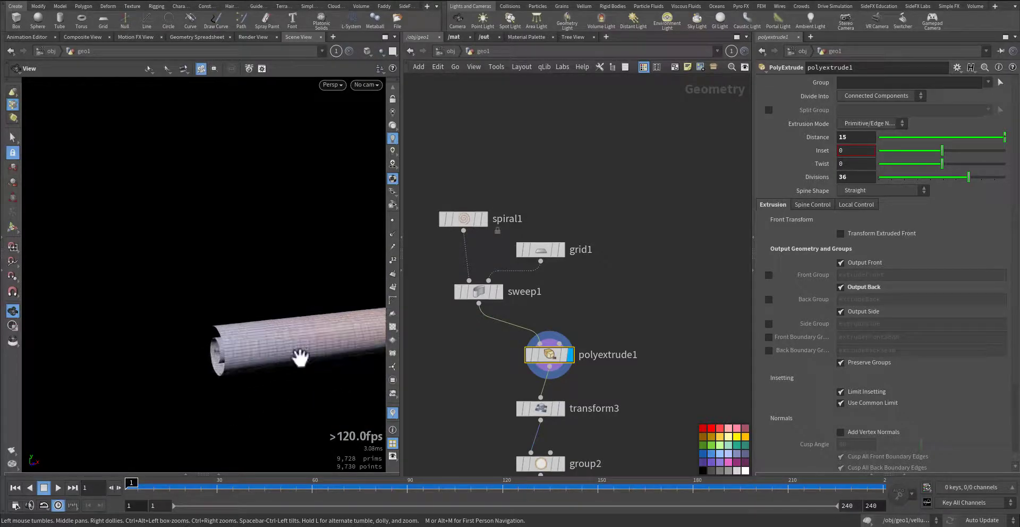
Step: Display transform3 to check the roll's placement, and group2 to inspect the points inside its bounding box
middle_click_drag(464, 416, 468, 353)
left_click(565, 345)
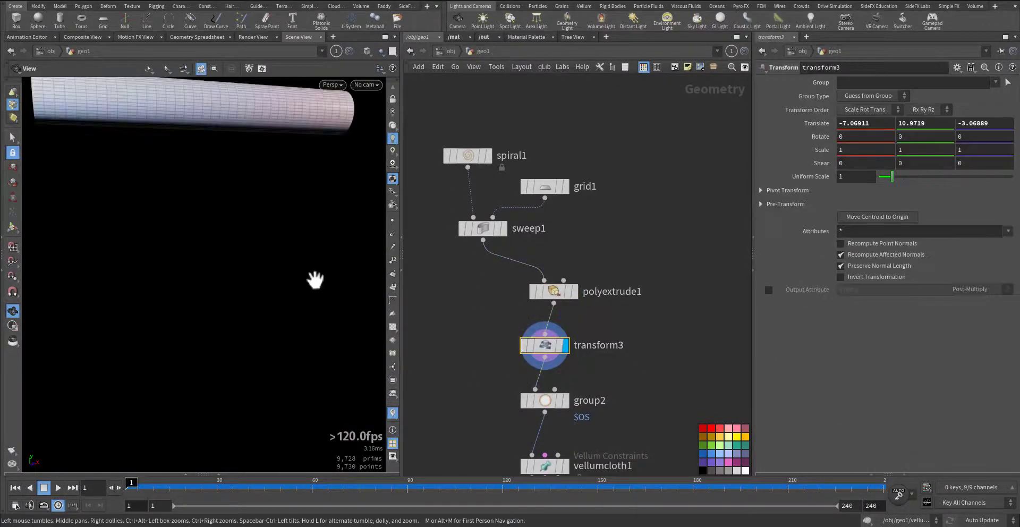
left_click_drag(315, 279, 277, 297)
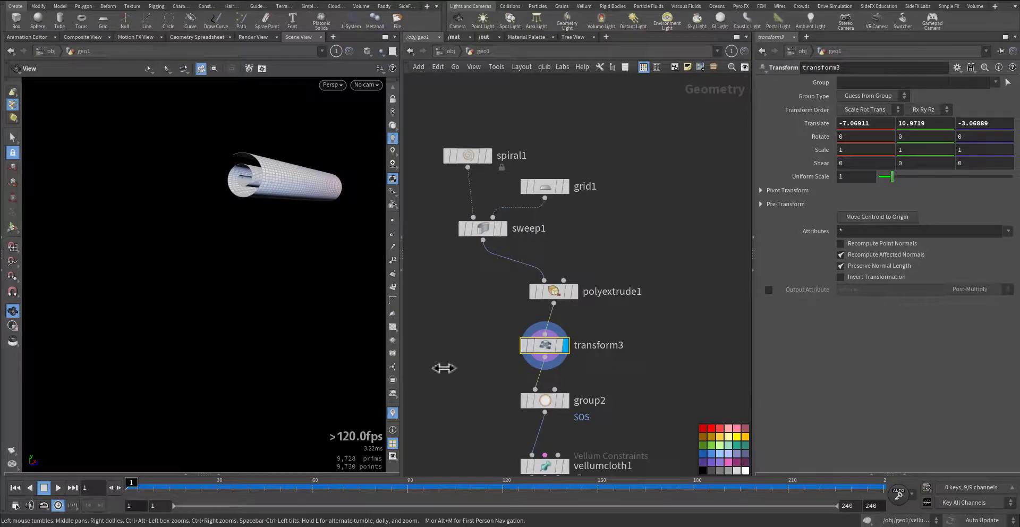
middle_click_drag(444, 367, 457, 306)
left_click(579, 339)
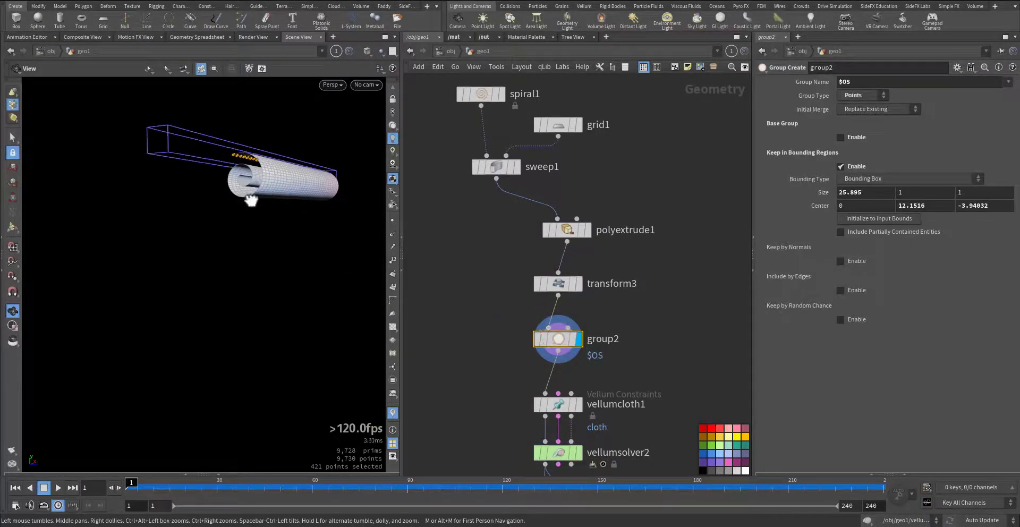
left_click_drag(250, 200, 285, 247)
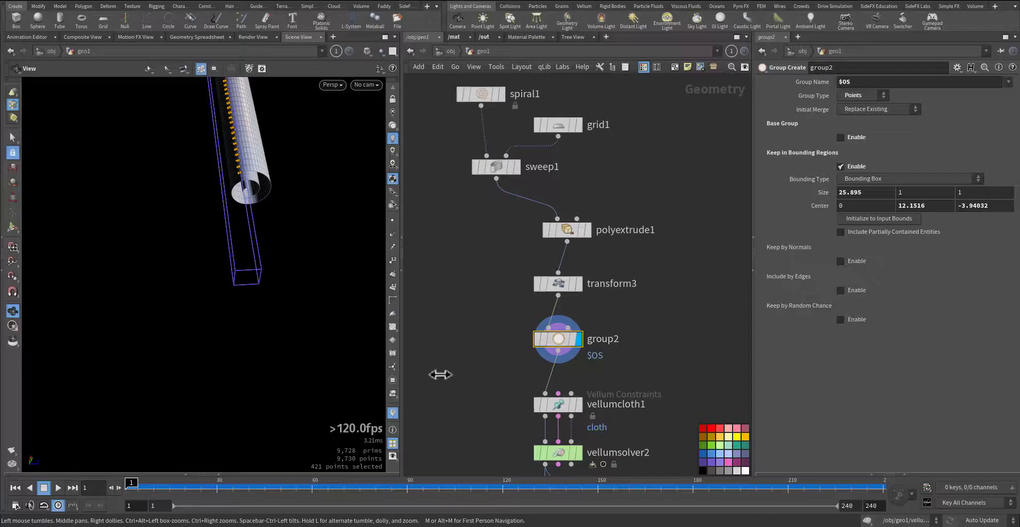
Step: Display vellumcloth1 and review its Pin Points group and its stretch and bend settings
left_click(577, 403)
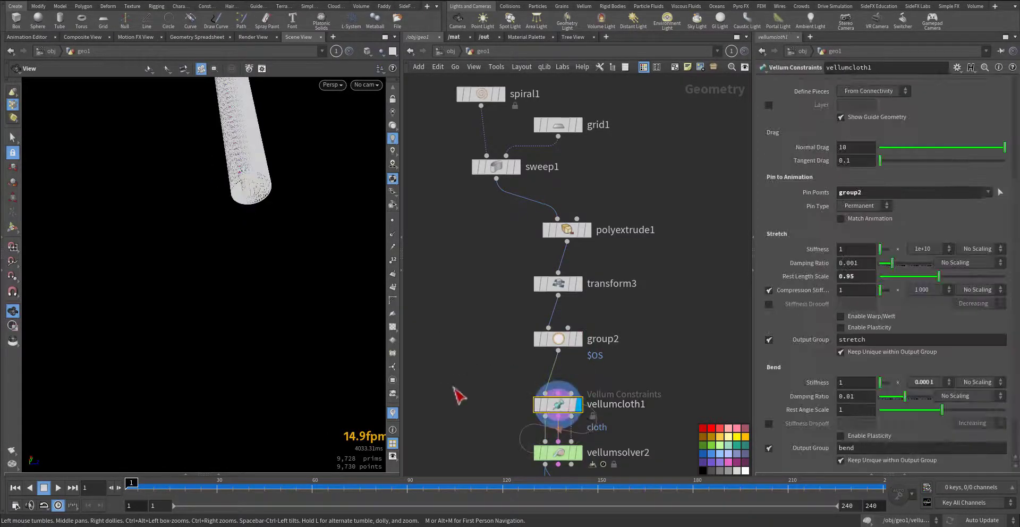
mouse_move(338, 305)
left_mouse_down()
mouse_move(253, 250)
mouse_move(214, 253)
mouse_move(228, 251)
left_mouse_up()
double_click(855, 193)
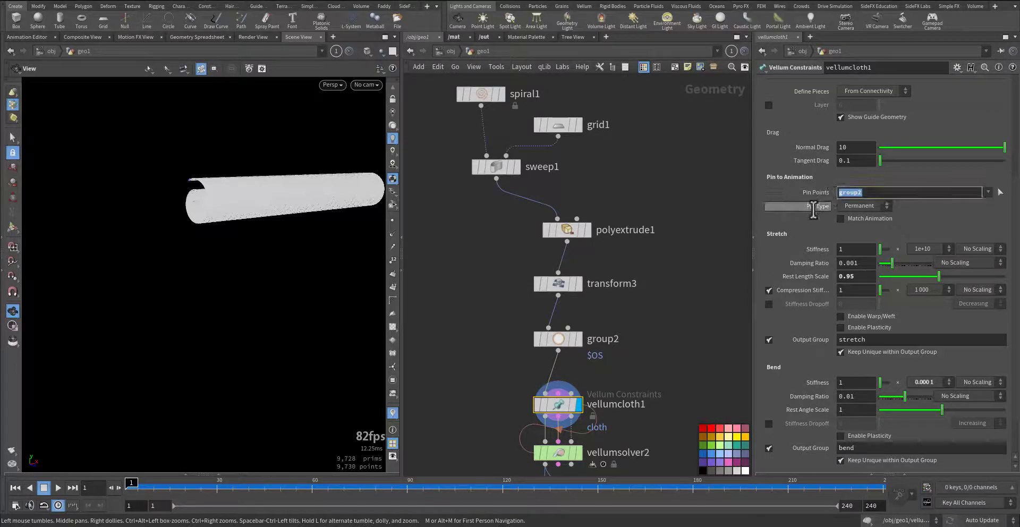
scroll(799, 264, "down", 4)
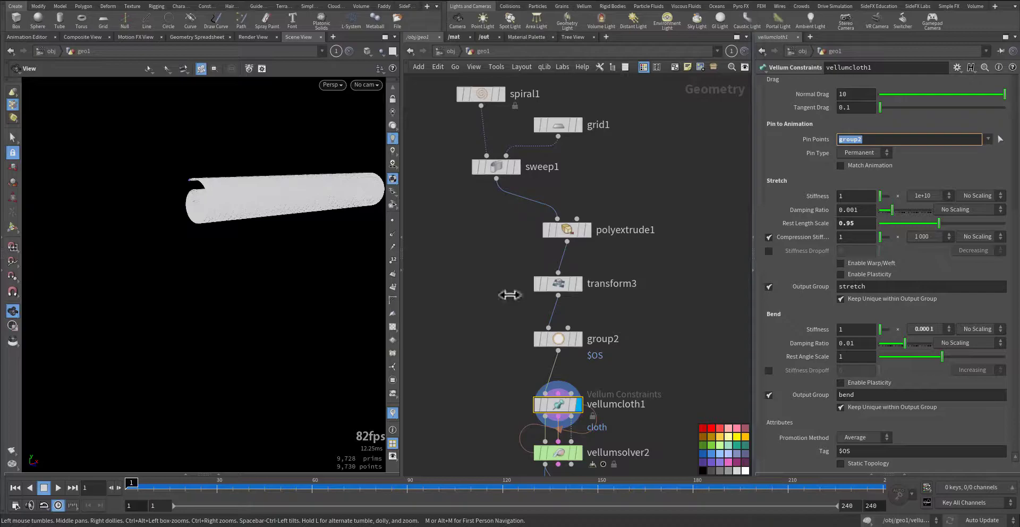
Step: Display vellumsolver2 to check its solver settings, and briefly go inside its network and back to geo1
middle_click_drag(536, 355, 524, 281)
left_click(568, 379)
left_click(549, 379)
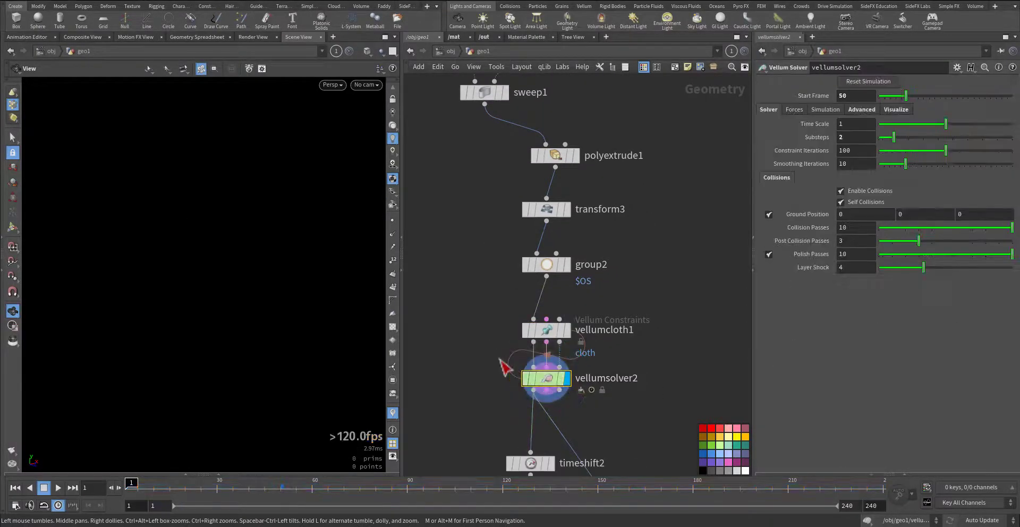
double_click(546, 378)
left_click(494, 51)
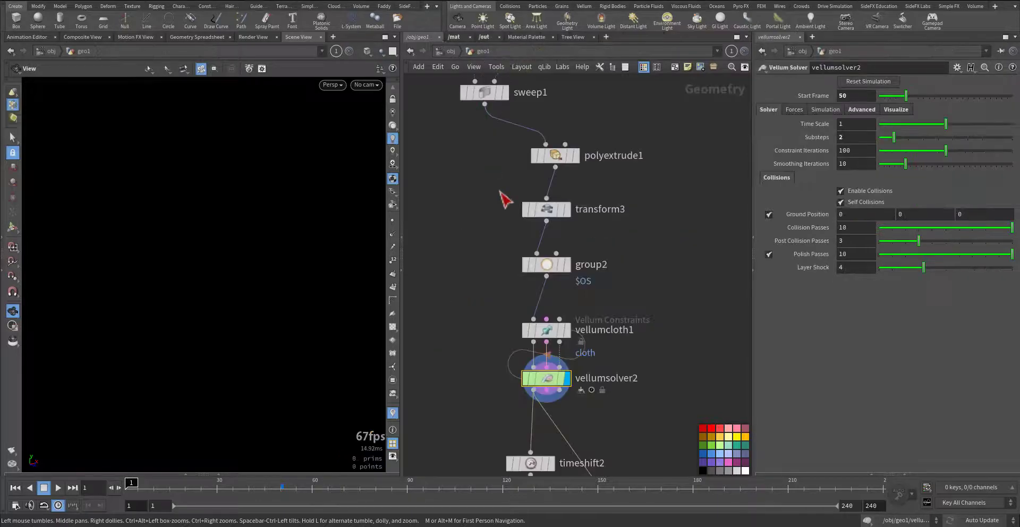
Step: Play the cloth simulation from frame 47 to watch the roll unfurl, and go to frame 65
left_click(271, 485)
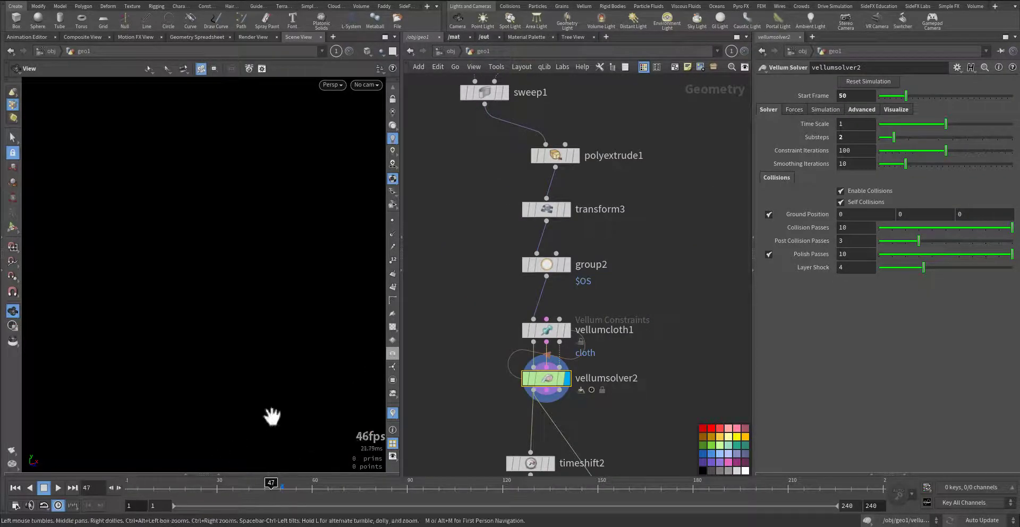
left_click(59, 487)
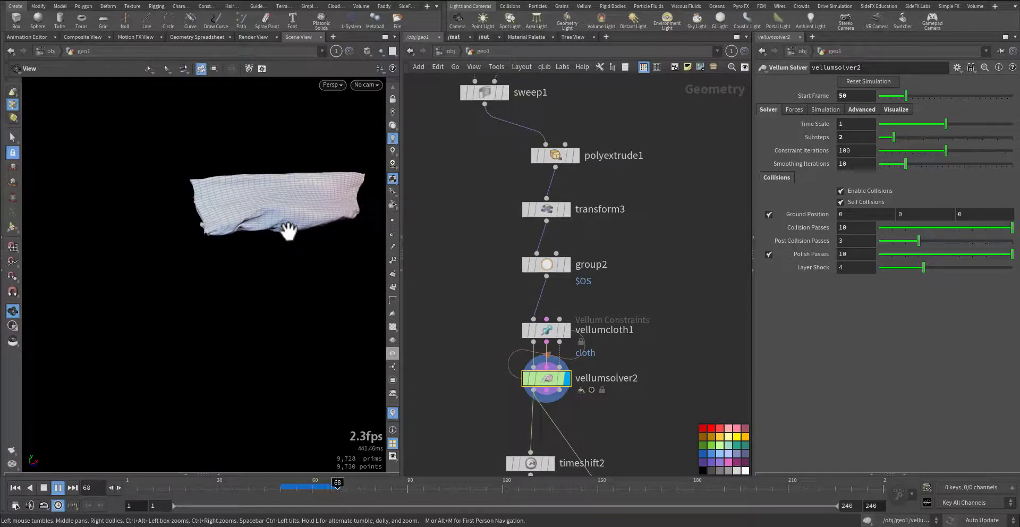
left_click(326, 484)
scroll(473, 345, "down", 4)
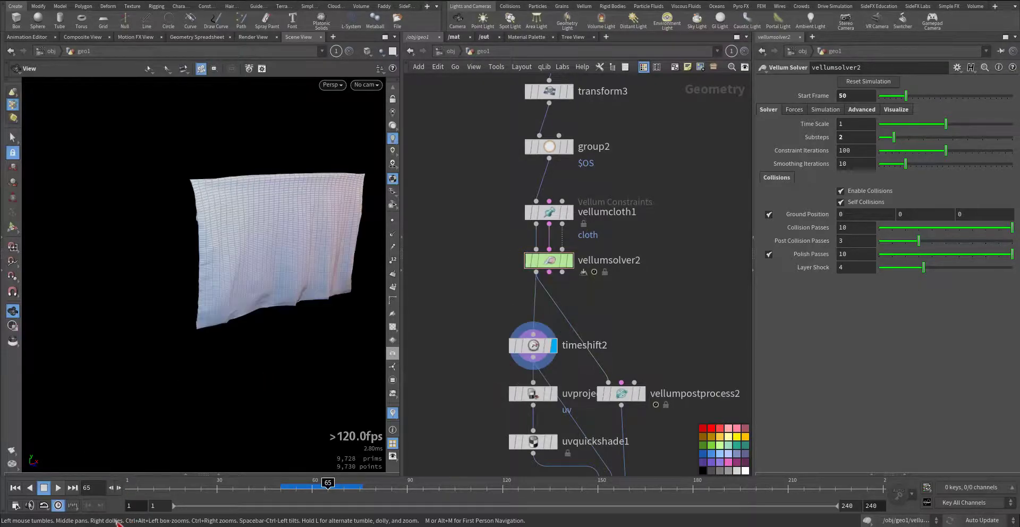
Step: Examine the frame setting of timeshift2 and inspect the fully unrolled cloth it outputs
left_click(533, 346)
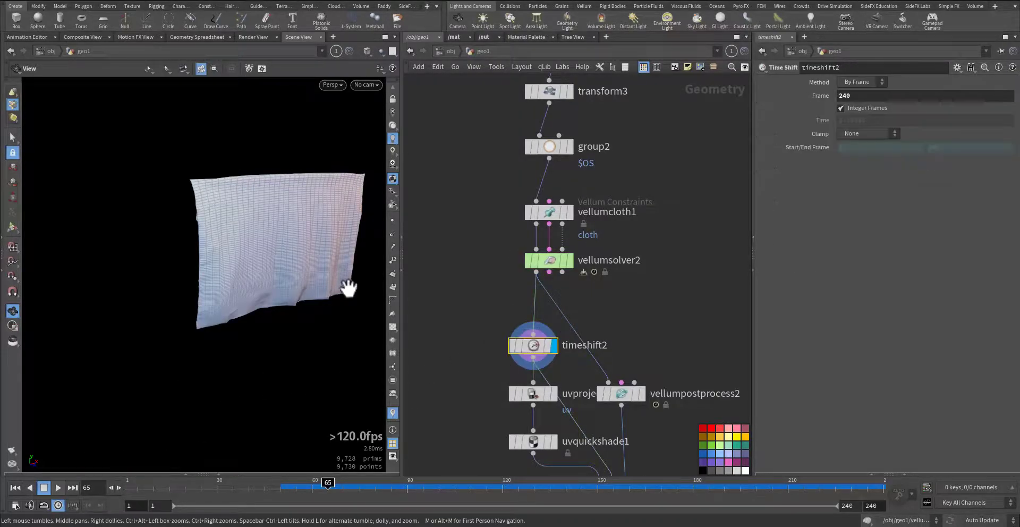
left_click_drag(349, 288, 278, 268)
middle_click_drag(469, 376, 485, 279)
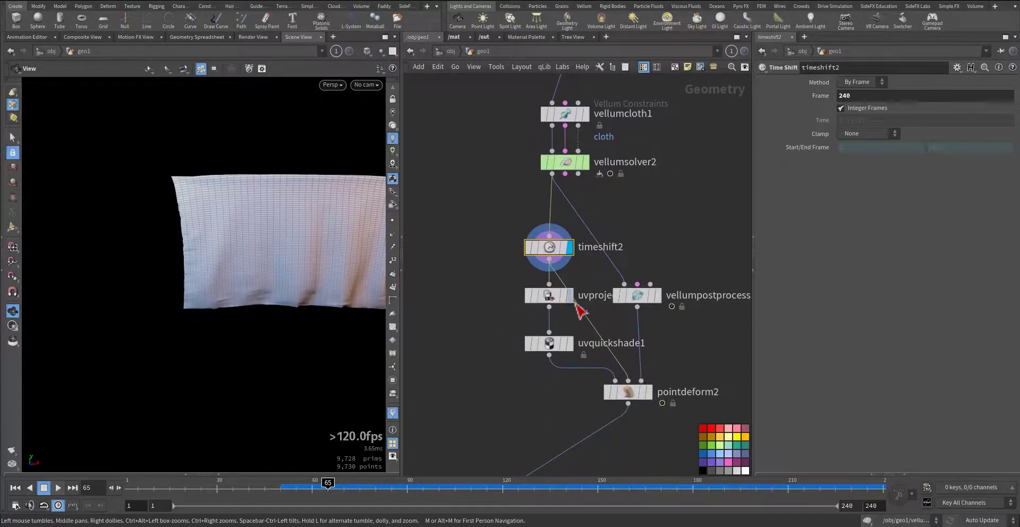
Step: Display uvproject1 and uvquickshade1 to check the UV projection and the logo texture on the cloth
left_click(570, 297)
left_click(552, 296)
mouse_move(544, 348)
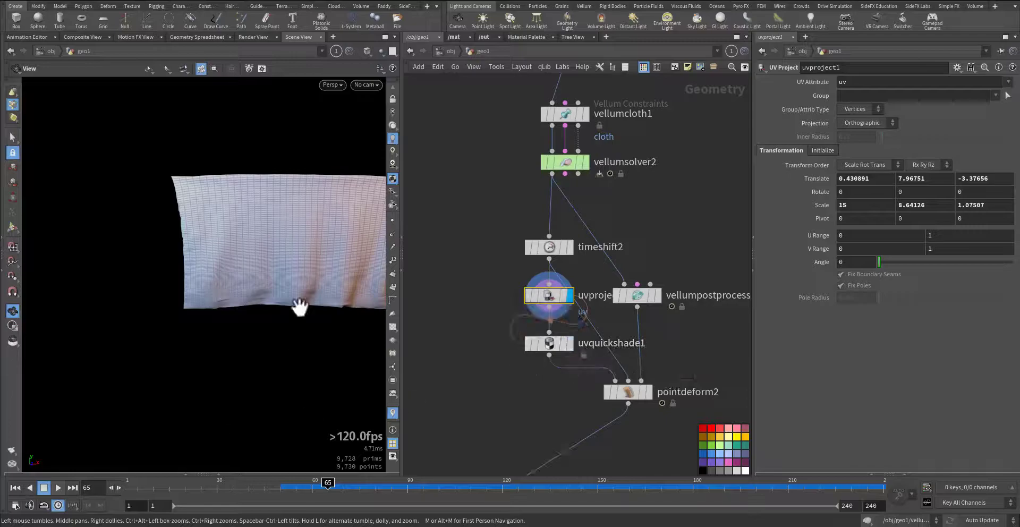
left_click(576, 318)
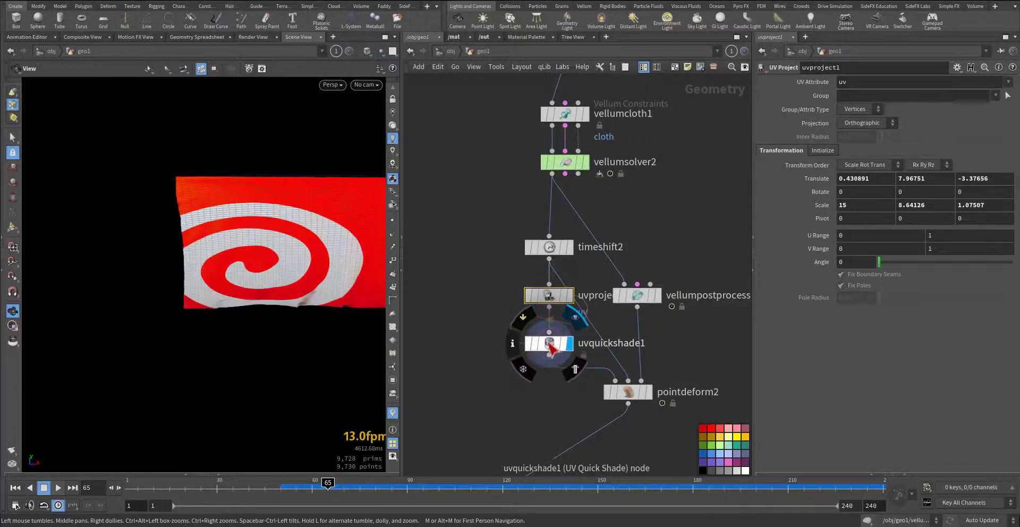
left_click(551, 345)
left_click_drag(303, 281, 298, 274)
middle_click_drag(298, 274, 259, 297)
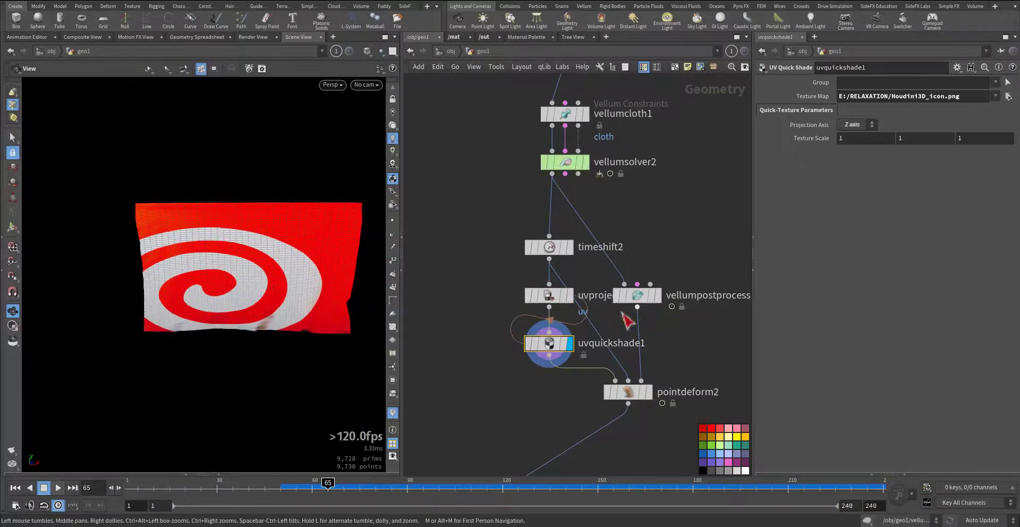
Step: Review the settings of vellumpostprocess2, and display pointdeform2 to check the textured cloth up to frame 189
left_click(658, 295)
middle_click_drag(520, 374, 465, 318)
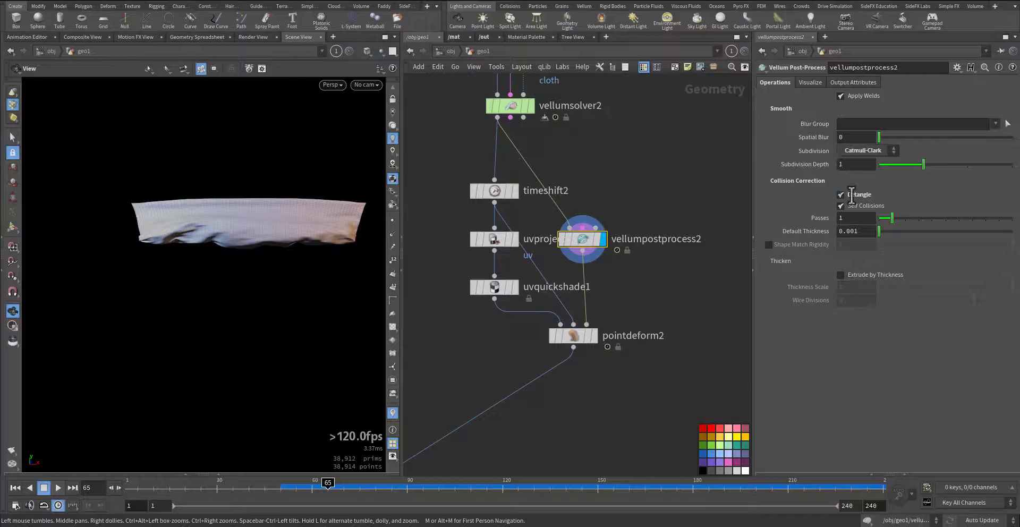
left_click(565, 335)
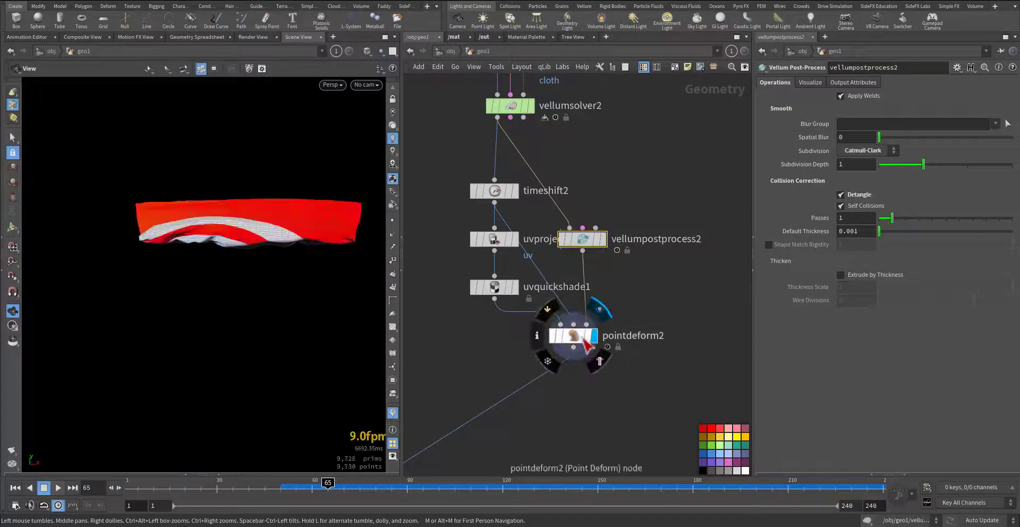
scroll(564, 335, "up", 3)
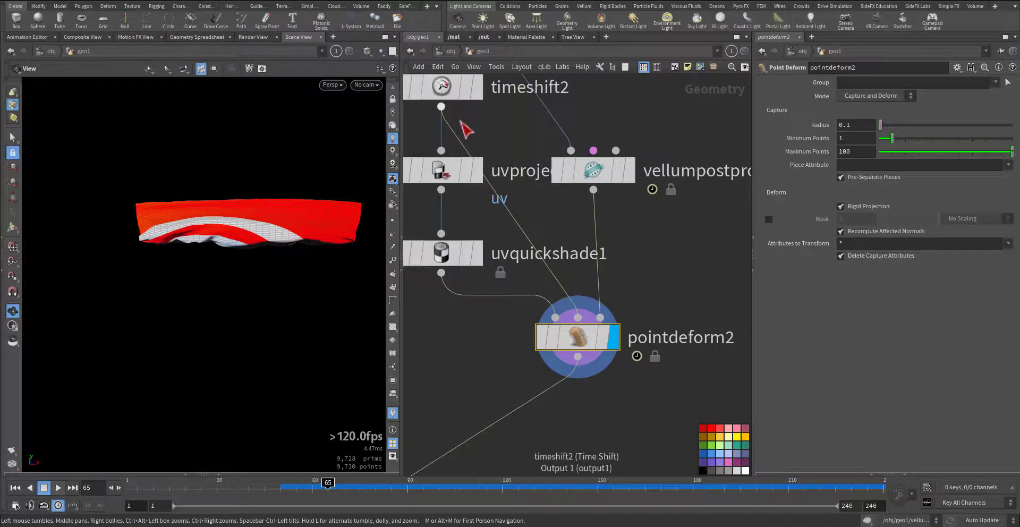
middle_click_drag(582, 394, 616, 286)
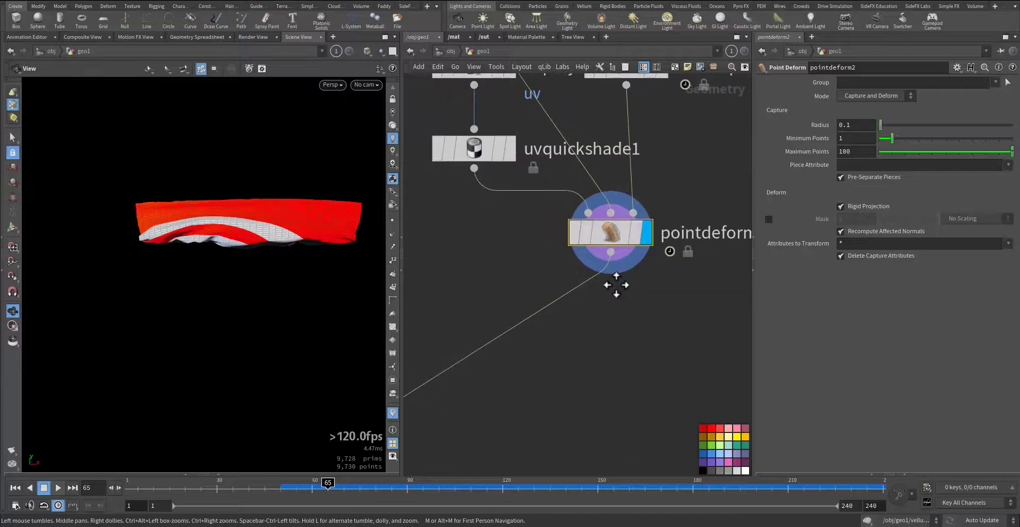
left_click_drag(328, 486, 721, 487)
Step: Locate the backdrop branch of the network and display backdrop1 to examine its parameters
middle_click_drag(557, 398, 669, 261)
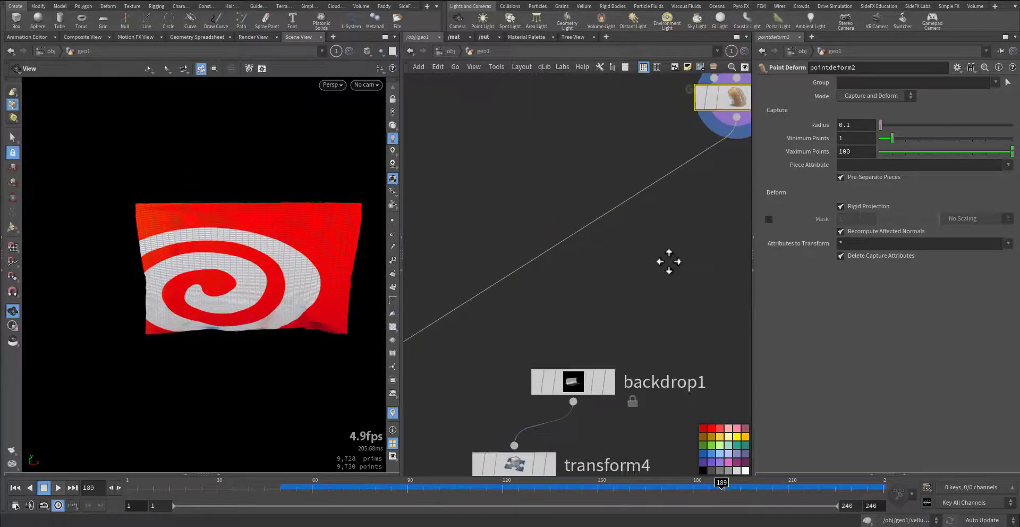
middle_click_drag(540, 353, 638, 241)
middle_click_drag(535, 313, 526, 242)
scroll(495, 296, "down", 5)
middle_click_drag(477, 336, 534, 308)
left_click(622, 238)
left_click(611, 236)
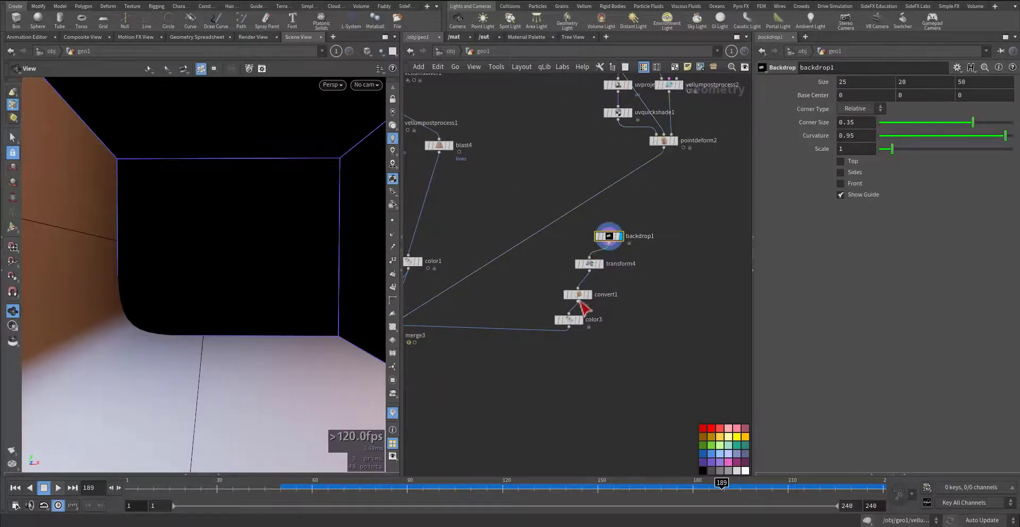
Step: Display transform4 and convert1 in turn to inspect the placed backdrop and its converted mesh
scroll(606, 266, "up", 4)
left_click(602, 270)
right_click_drag(319, 274, 200, 328)
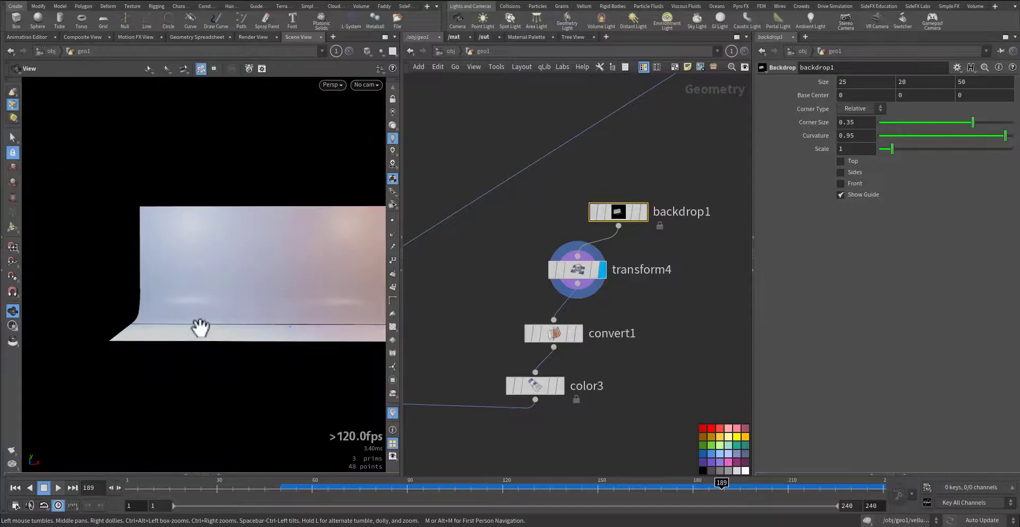
left_click_drag(201, 328, 287, 340)
left_click(579, 333)
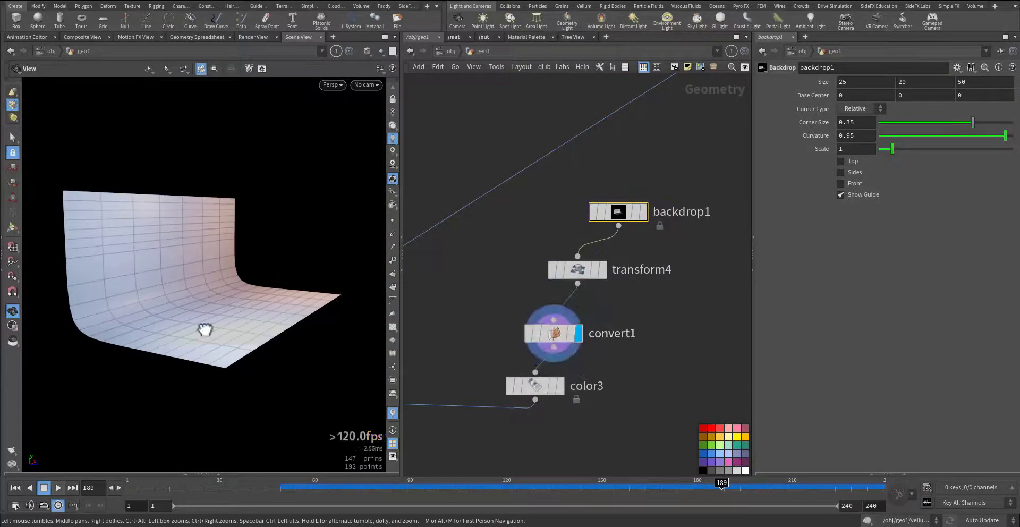
Step: Display the backdrop's color3 node and set its color to a muted pink of about 0.5, 0.296, 0.5
left_click(561, 385)
middle_click_drag(437, 361, 557, 287)
left_click(654, 311)
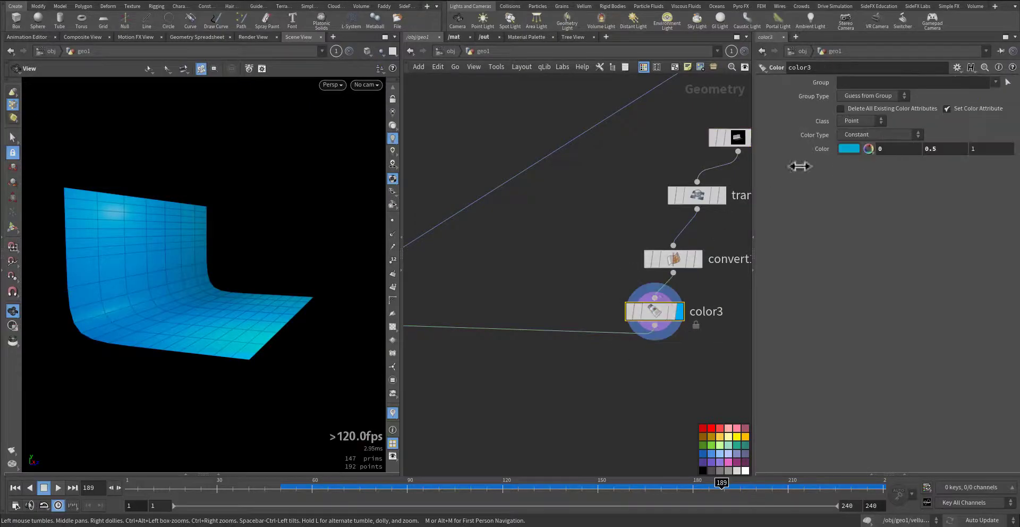
left_click(842, 149)
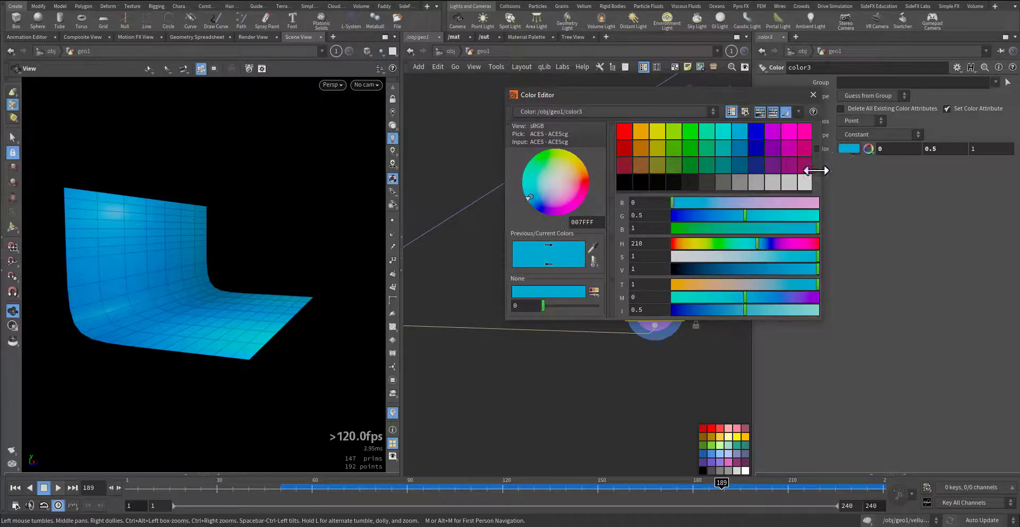
left_click(785, 151)
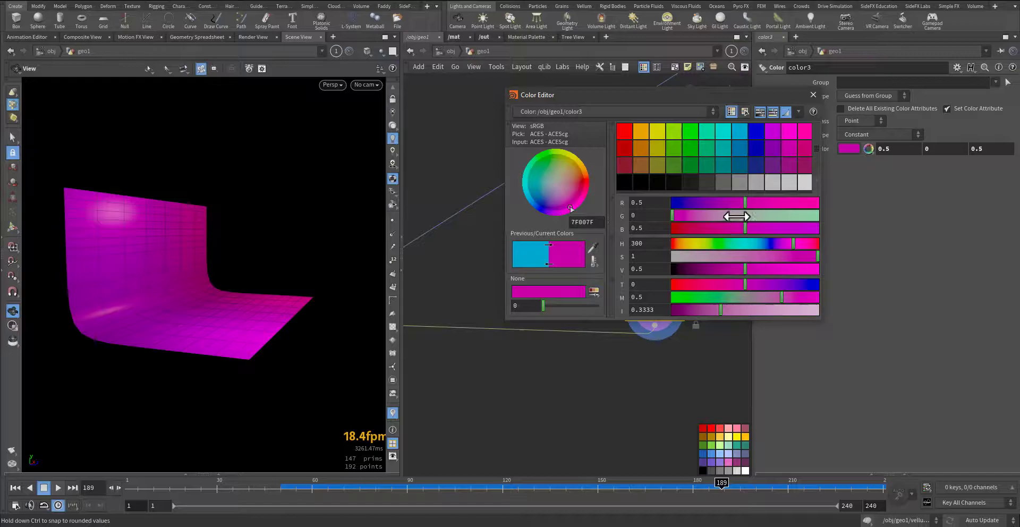
left_click_drag(736, 216, 716, 216)
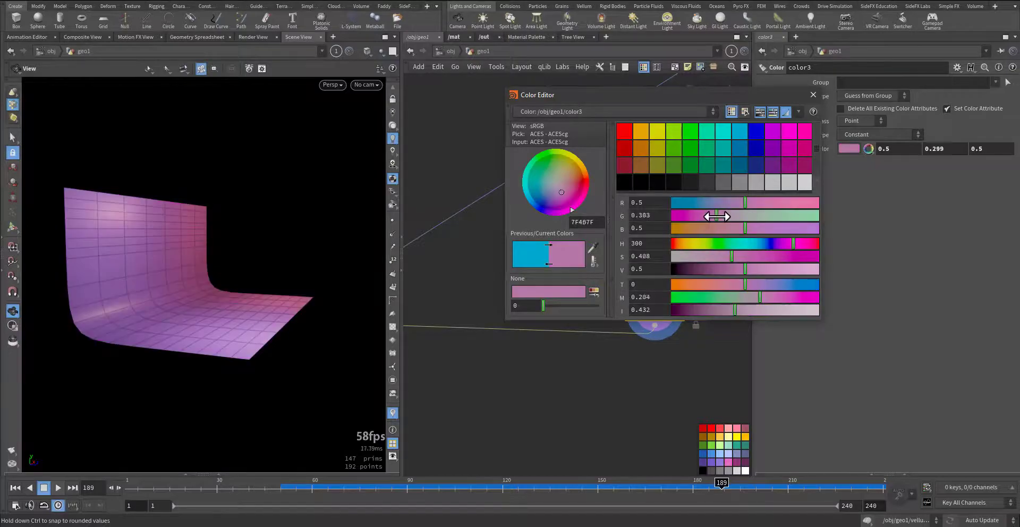
left_click(816, 94)
Step: Display merge3 with all scene elements combined and view it through cam1
middle_click_drag(538, 328, 719, 254)
middle_click_drag(561, 315, 665, 283)
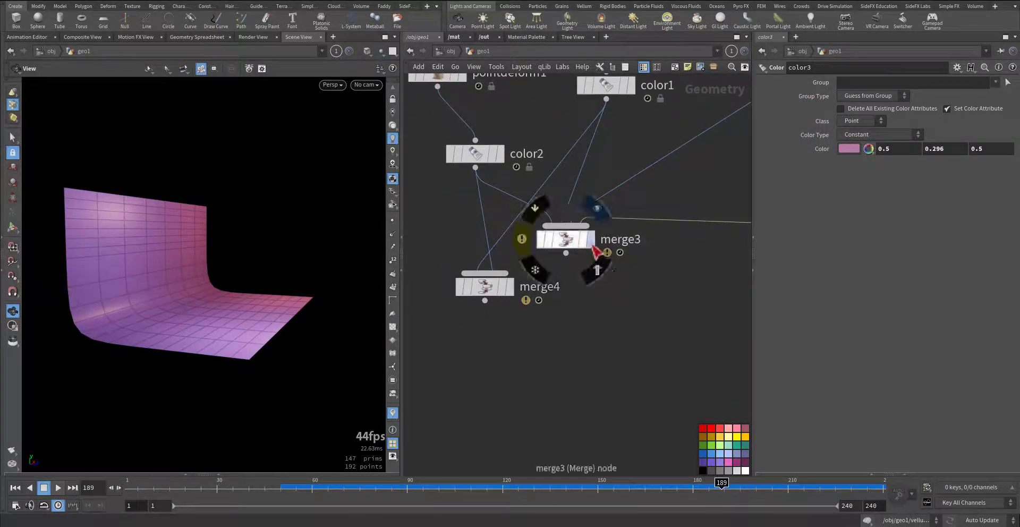
left_click(593, 246)
left_click(576, 240)
left_click(366, 85)
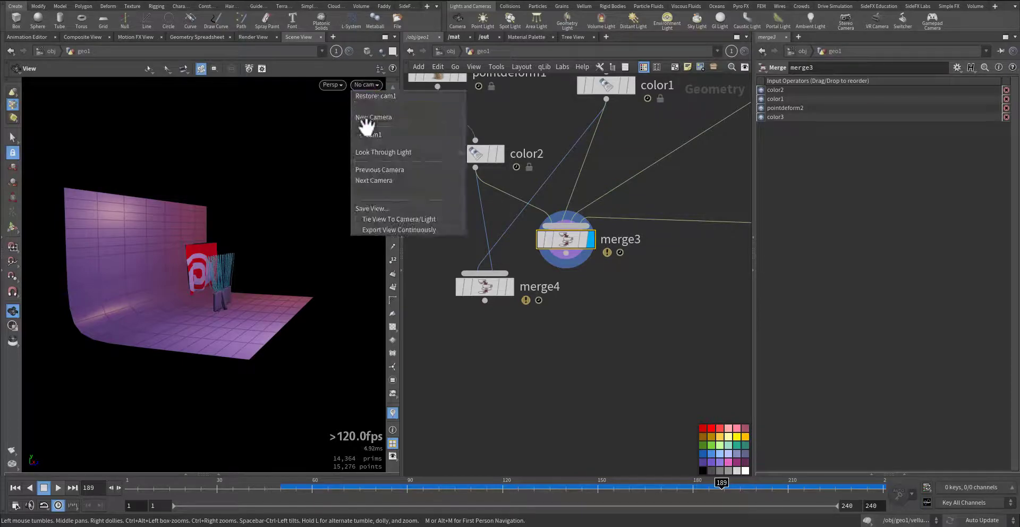
left_click(372, 134)
Step: Change the backdrop color in color3 to a dark gray of 0.2, 0.2, 0.2
middle_click_drag(661, 233, 531, 269)
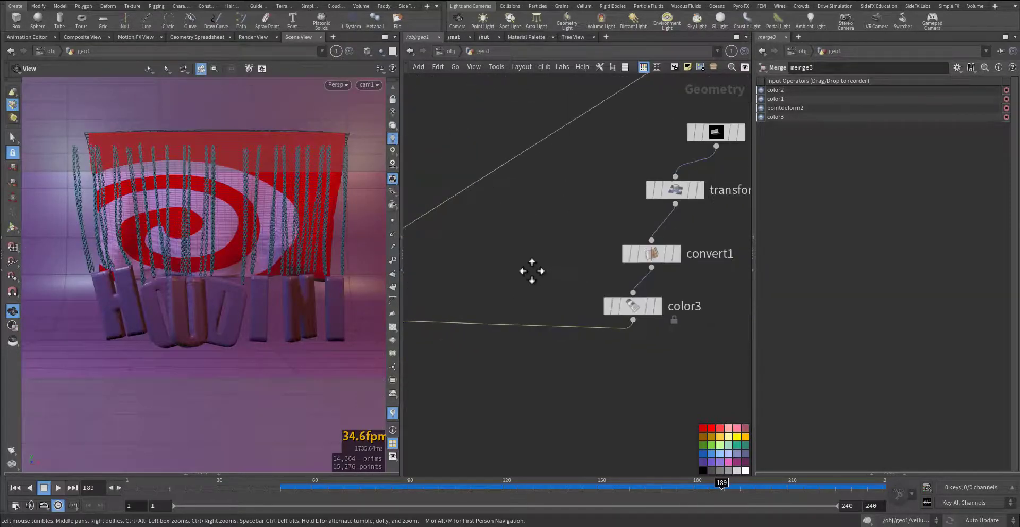
left_click_drag(539, 278, 613, 326)
left_click(844, 146)
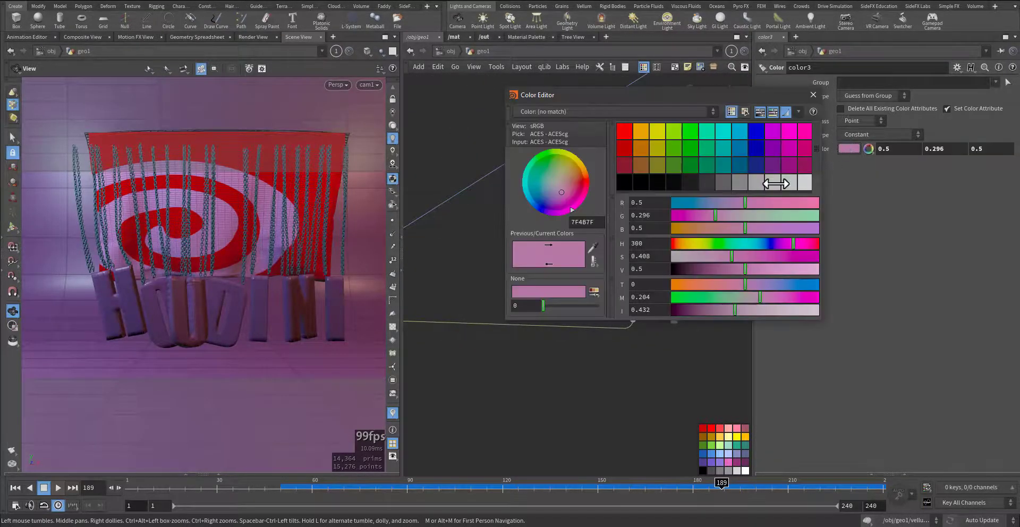
left_click(738, 186)
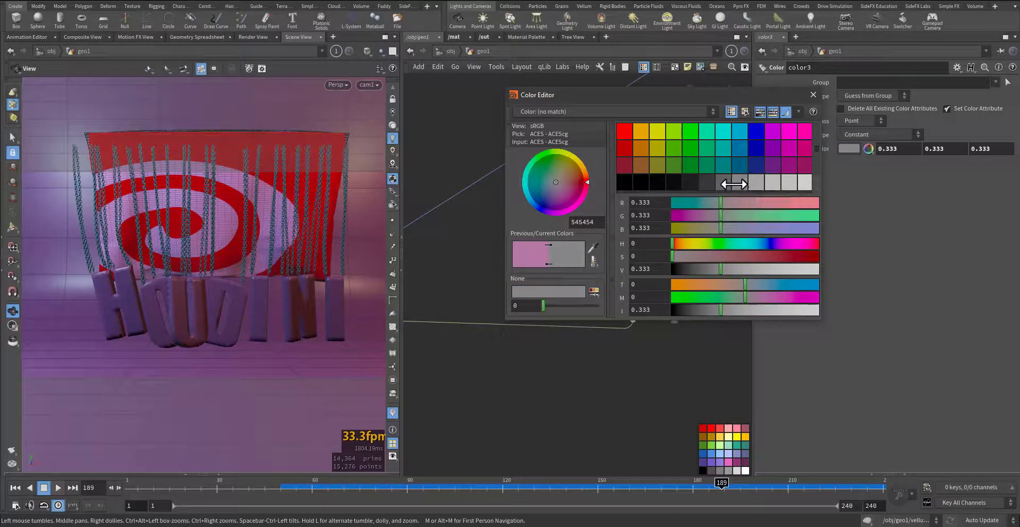
left_click(723, 183)
left_click(813, 95)
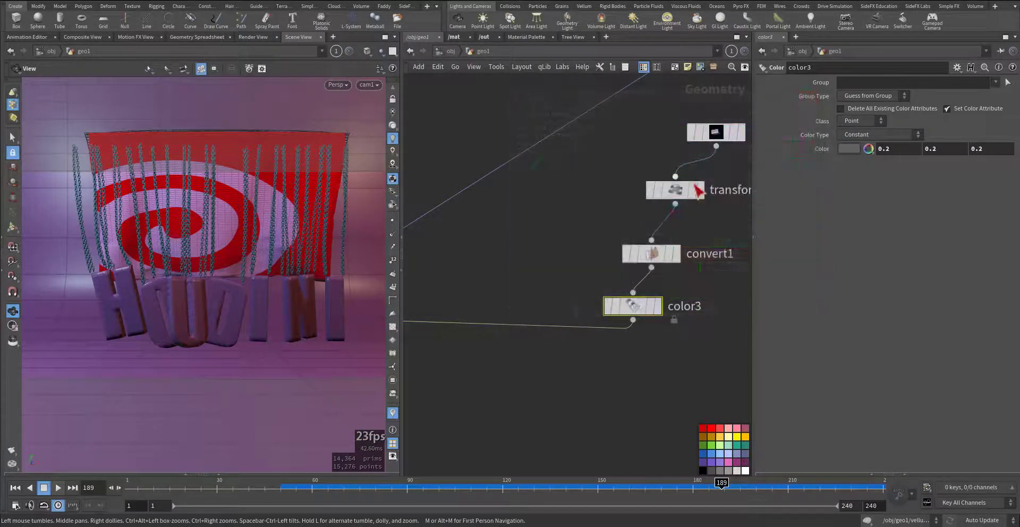
Step: Move the merge3 node further down in the network, below color1 and the other branches
middle_click_drag(549, 284, 592, 264)
scroll(592, 265, "down", 3)
middle_click_drag(503, 321, 567, 291)
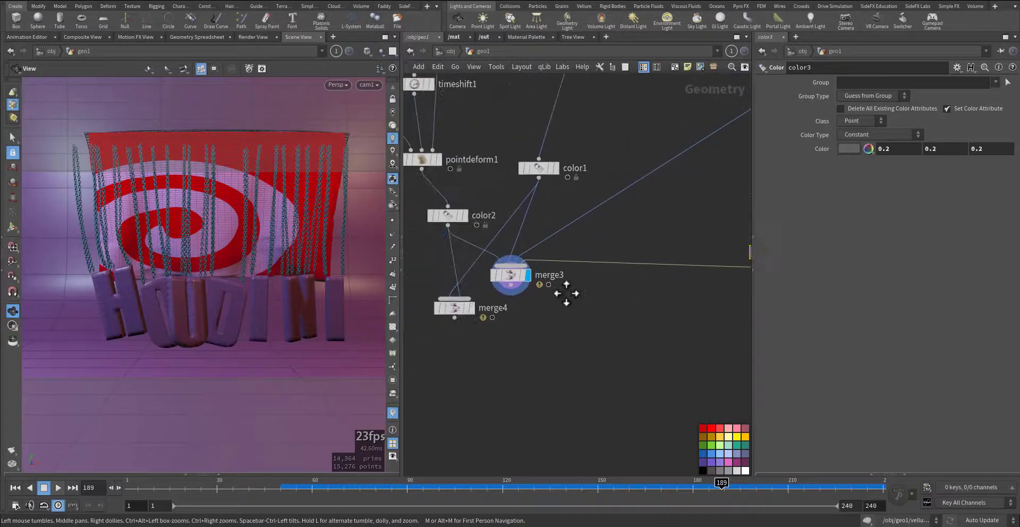
left_click_drag(519, 278, 522, 315)
middle_click_drag(651, 316, 583, 335)
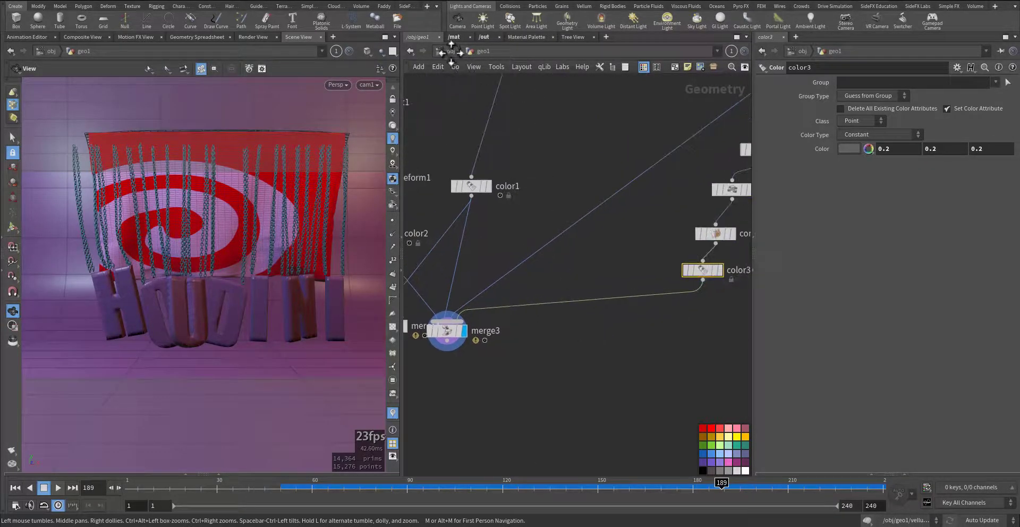
Step: Go up to object level and examine arealight1 and arealight2, switching each light off and on to check its effect
left_click(450, 51)
left_click(635, 245)
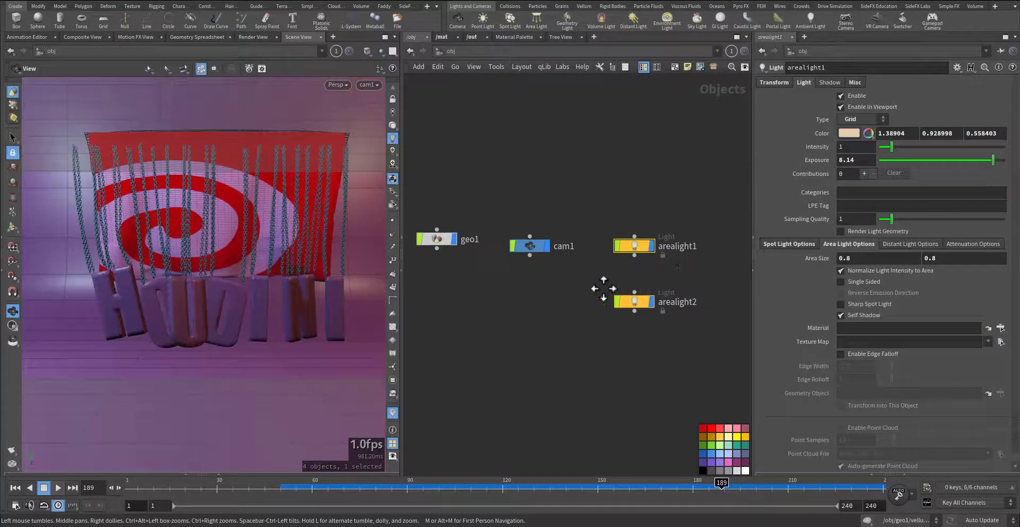
left_click(633, 302)
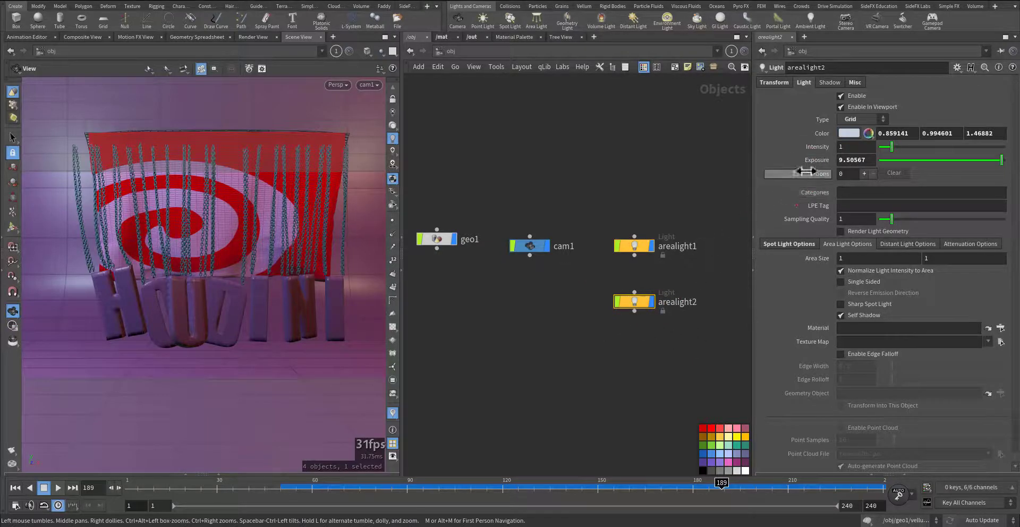
left_click(841, 97)
left_click(841, 96)
left_click_drag(691, 182, 605, 274)
left_click(840, 96)
left_click(841, 96)
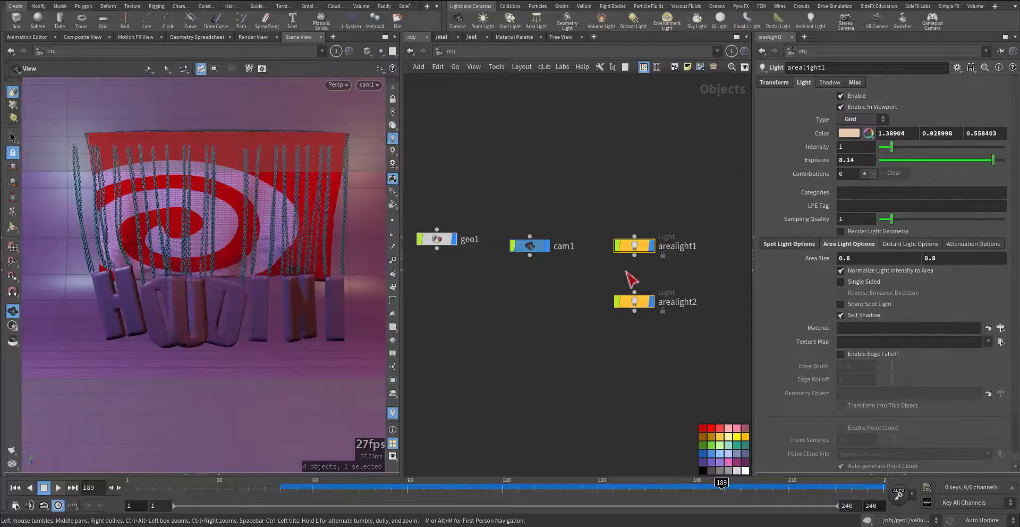
Step: Return inside geo1, display color3 and set the backdrop color to a darker gray of 0.1, 0.1, 0.1
double_click(447, 242)
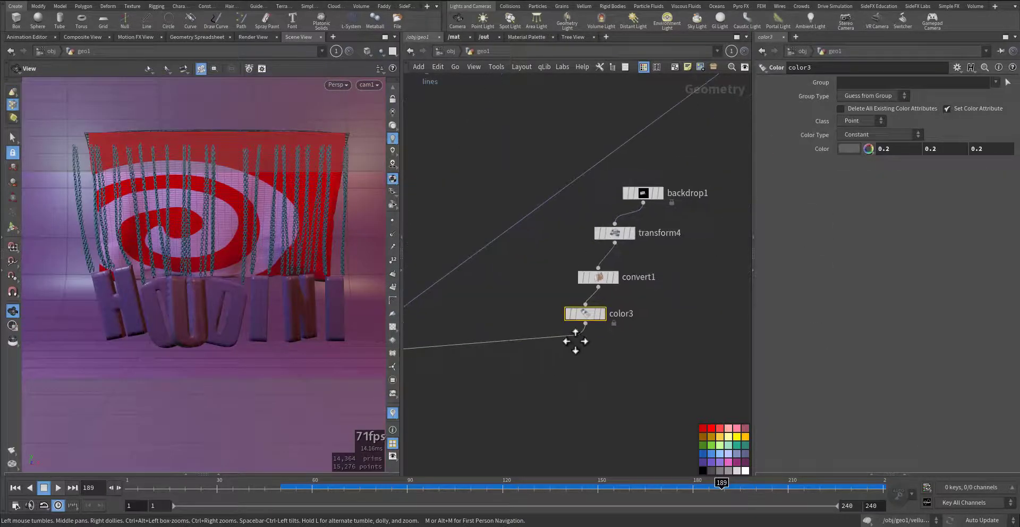
left_click(603, 314)
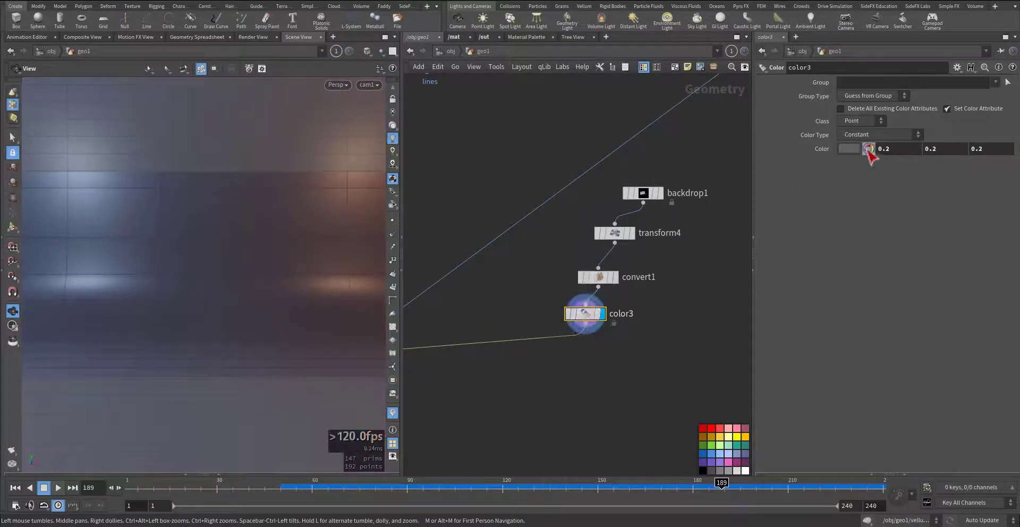
left_click(847, 150)
left_click_drag(779, 135, 703, 182)
left_click(813, 95)
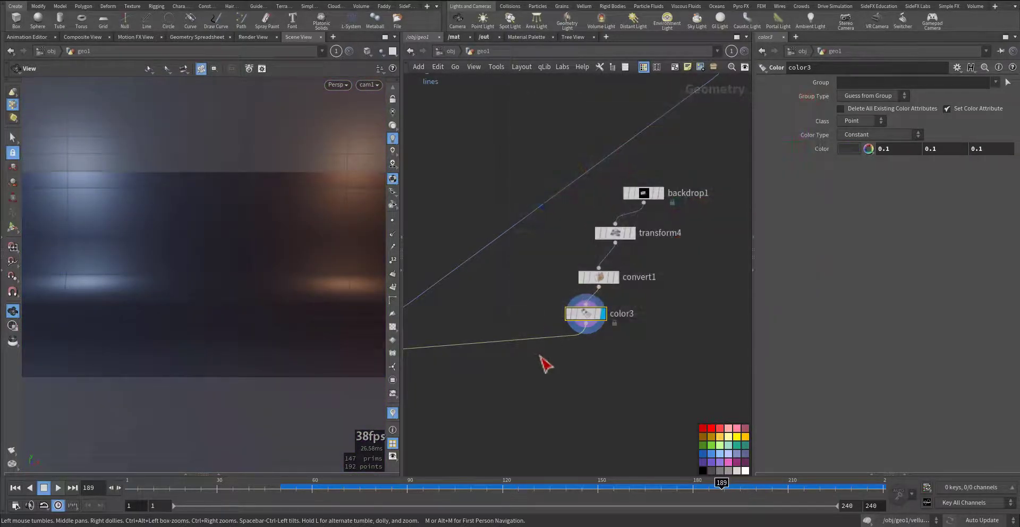
Step: Place merge3 lower and clear of merge4, and display it again
left_click_drag(526, 257, 598, 295)
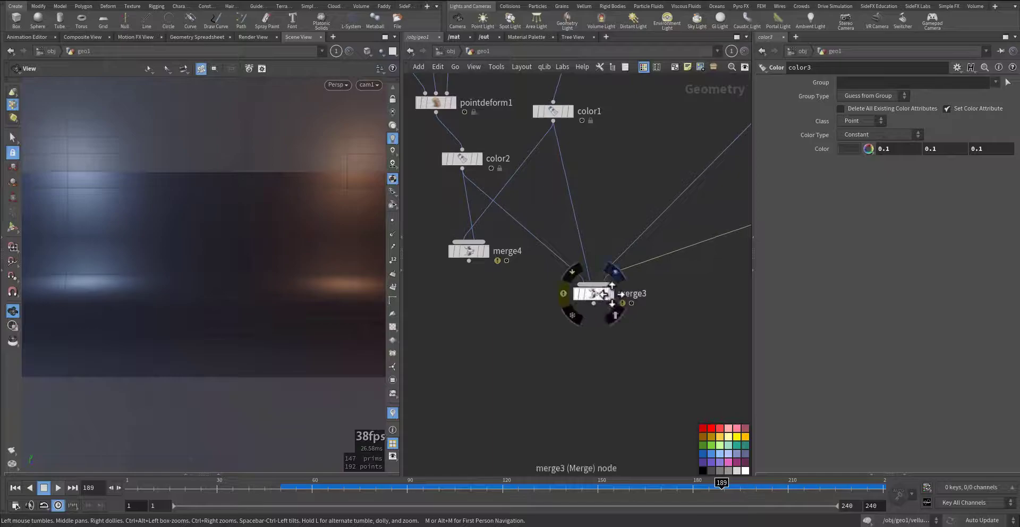
left_click(610, 295)
left_click(595, 295)
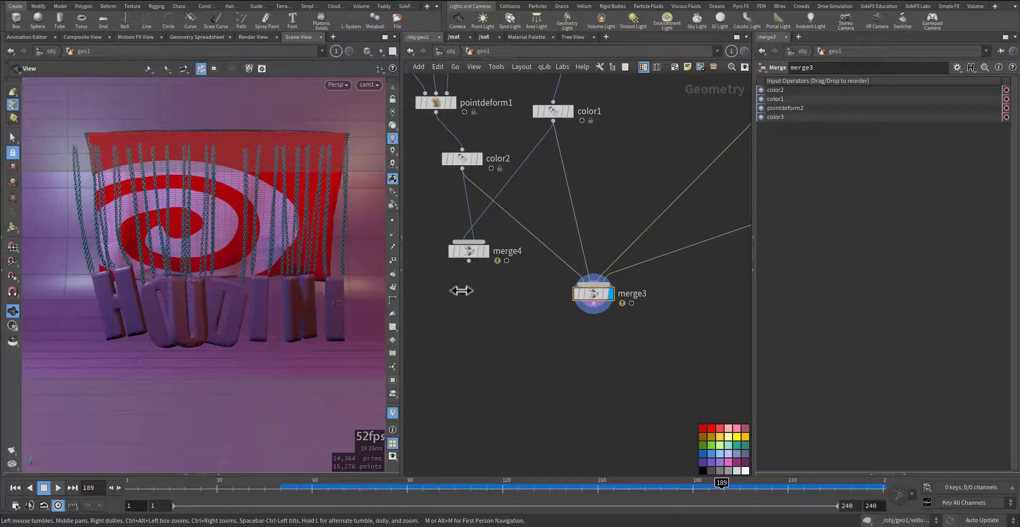
Step: Look through arealight1, lock the camera to the view, and reposition the light by reframing the scene
left_click(369, 83)
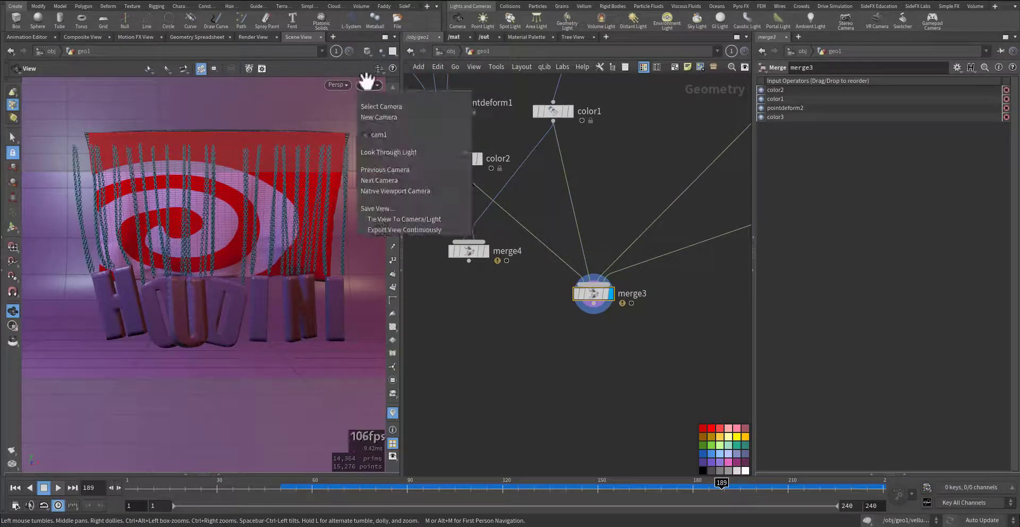
left_click(511, 159)
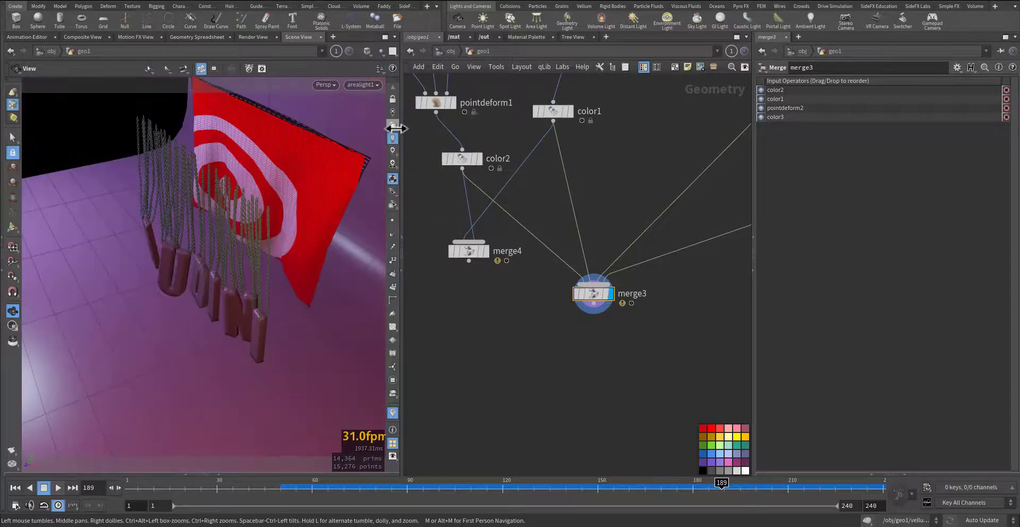
scroll(390, 141, "up", 2)
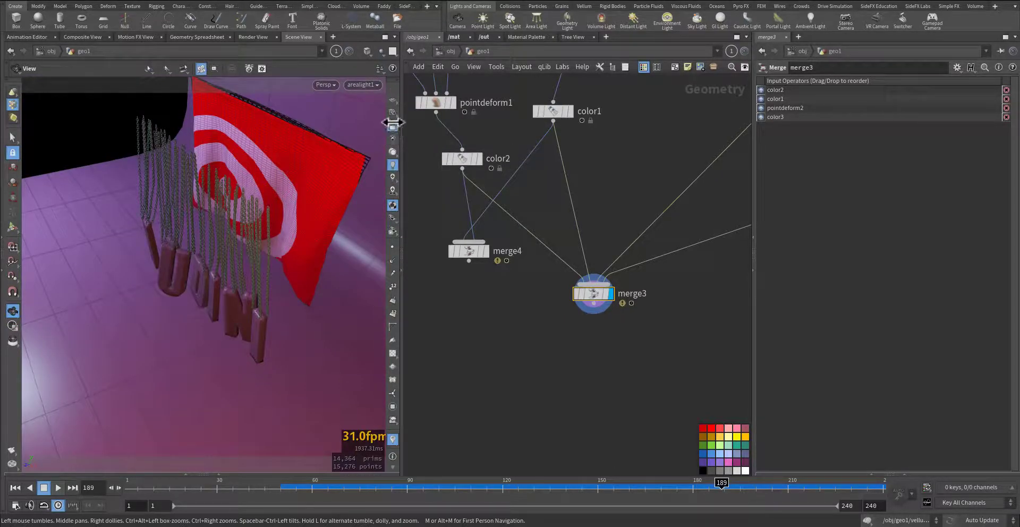
left_click(392, 125)
left_click_drag(256, 228, 255, 248)
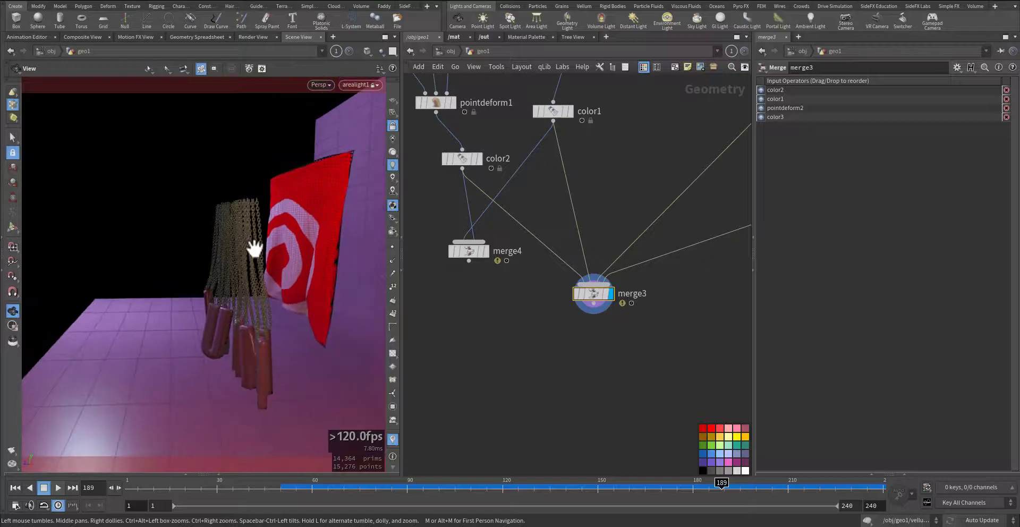
middle_click_drag(264, 274, 279, 229)
right_click_drag(276, 240, 312, 240)
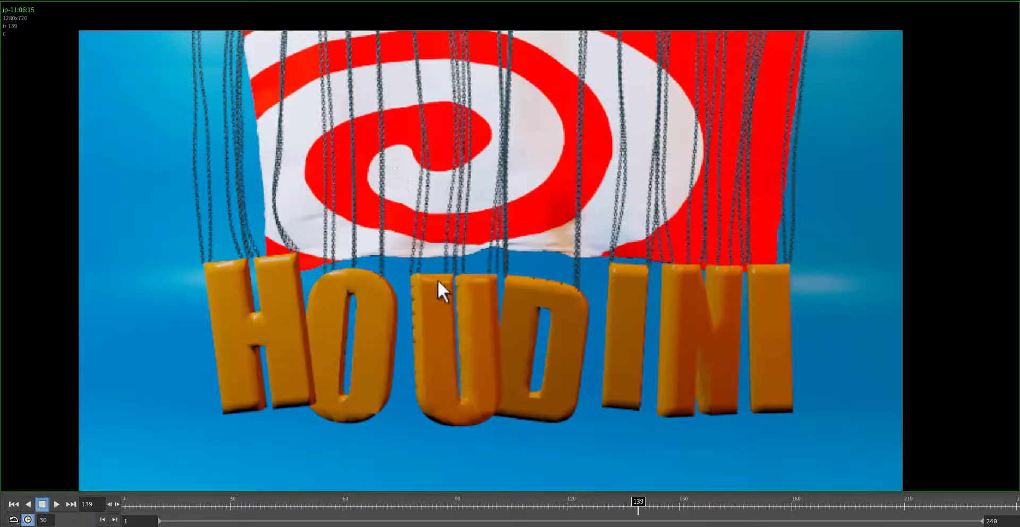
Step: Switch to the MPlay render viewer and play the rendered HOUDINI letters animation from frame 139
left_click(57, 504)
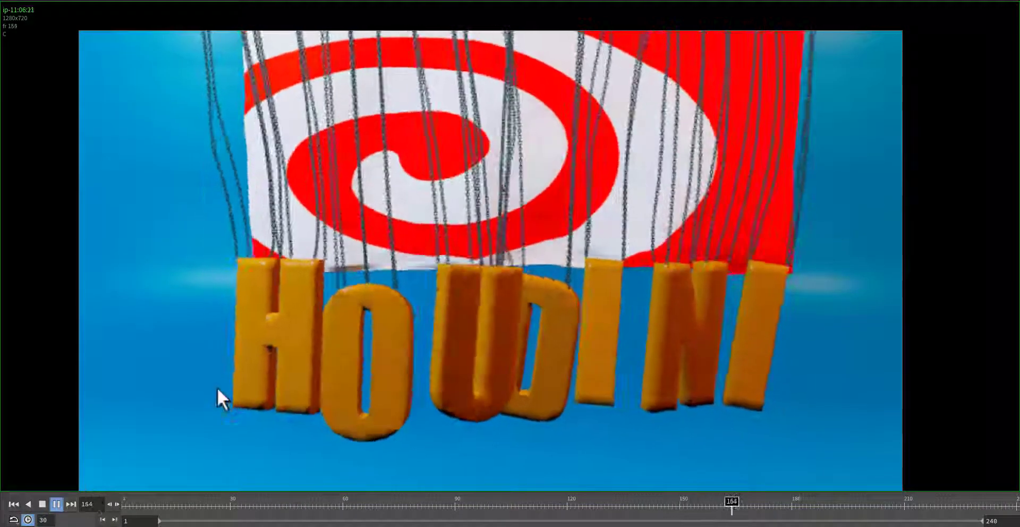